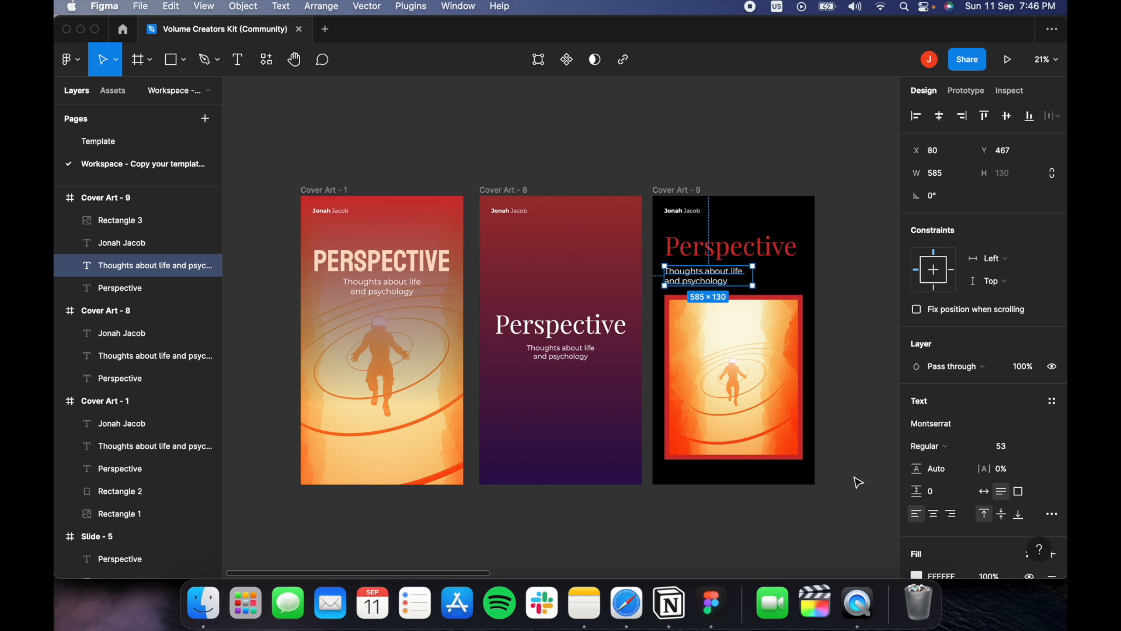
# Look over the cover art frames and the Slide 1 to Slide 5 frames on the Workspace page.
pyautogui.click(857, 482)
pyautogui.moveTo(857, 482); pyautogui.dragTo(417, 473)
pyautogui.moveTo(601, 413); pyautogui.dragTo(301, 410)
pyautogui.scroll(-1, 330, 393)
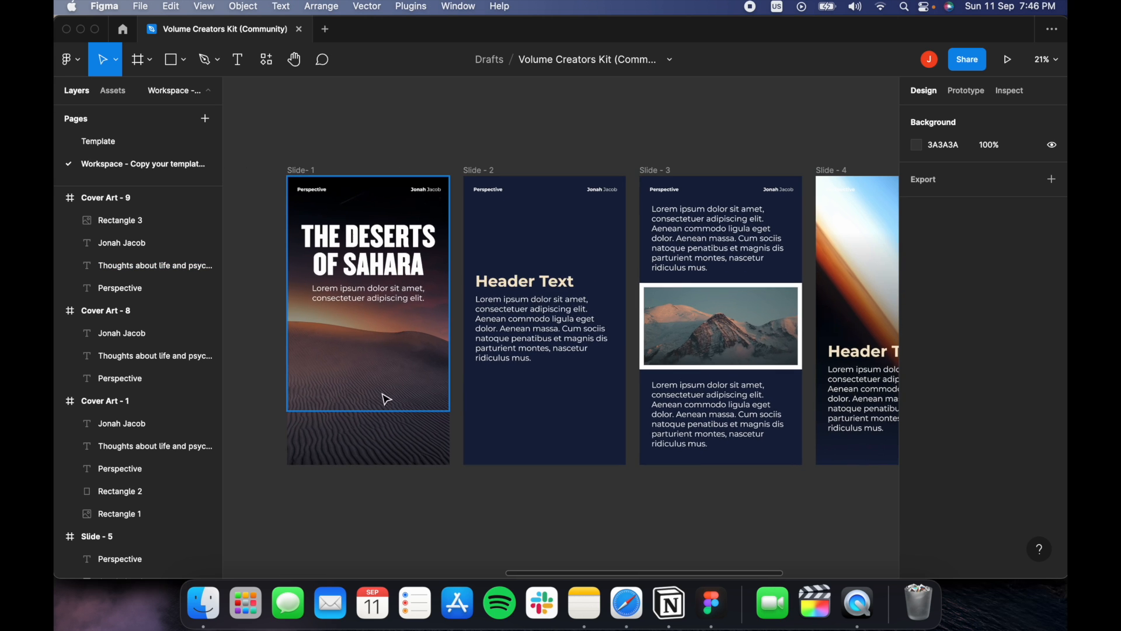
pyautogui.scroll(-3, 445, 401)
pyautogui.scroll(-1, 446, 406)
pyautogui.moveTo(786, 378); pyautogui.dragTo(663, 355)
pyautogui.scroll(-1, 712, 382)
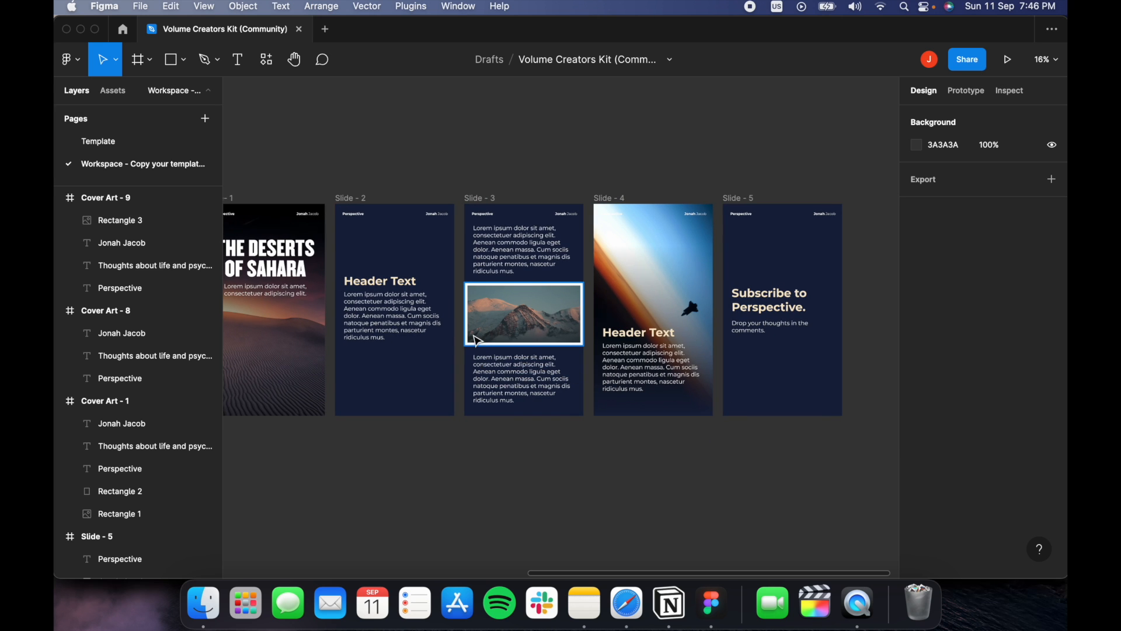
pyautogui.scroll(-1, 491, 368)
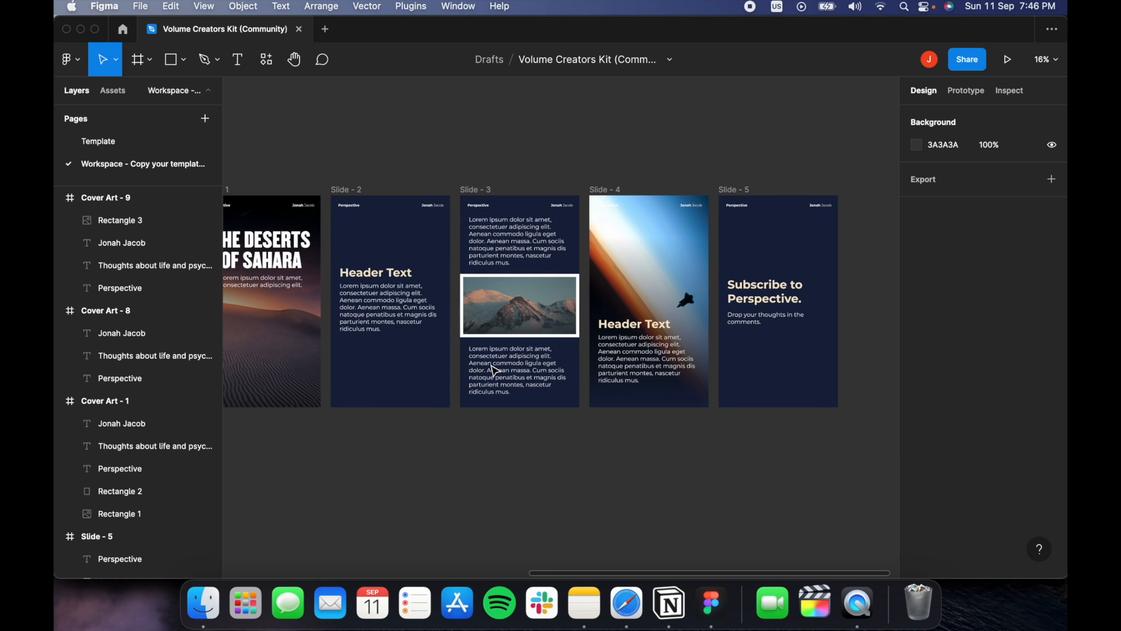
pyautogui.scroll(-2, 493, 371)
pyautogui.scroll(-2, 495, 372)
pyautogui.scroll(-2, 495, 372)
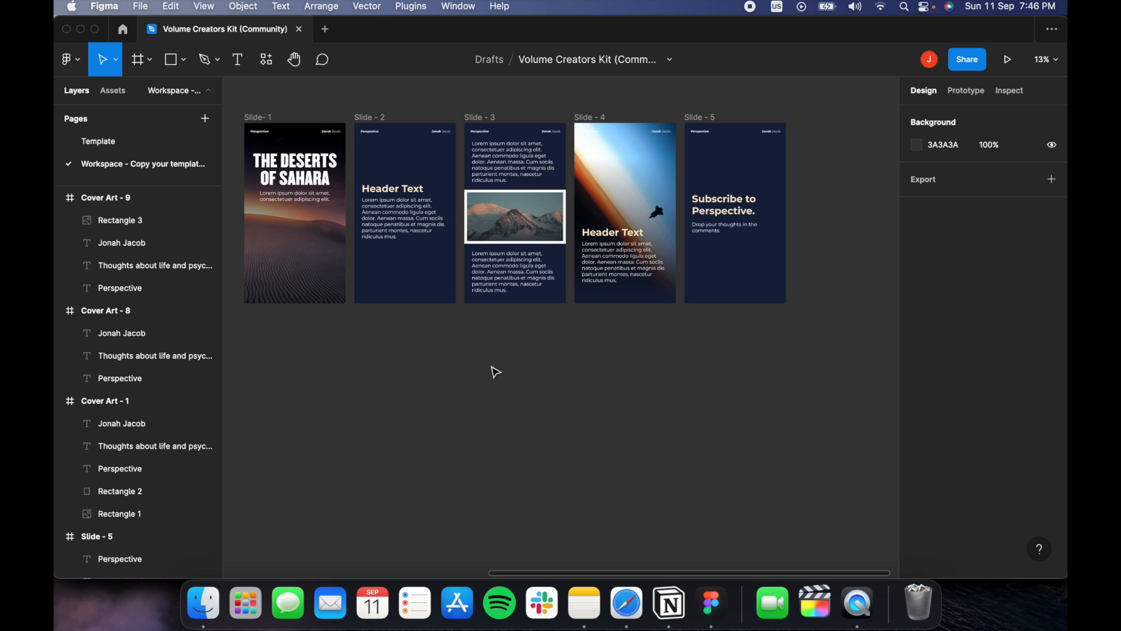
pyautogui.scroll(-1, 493, 370)
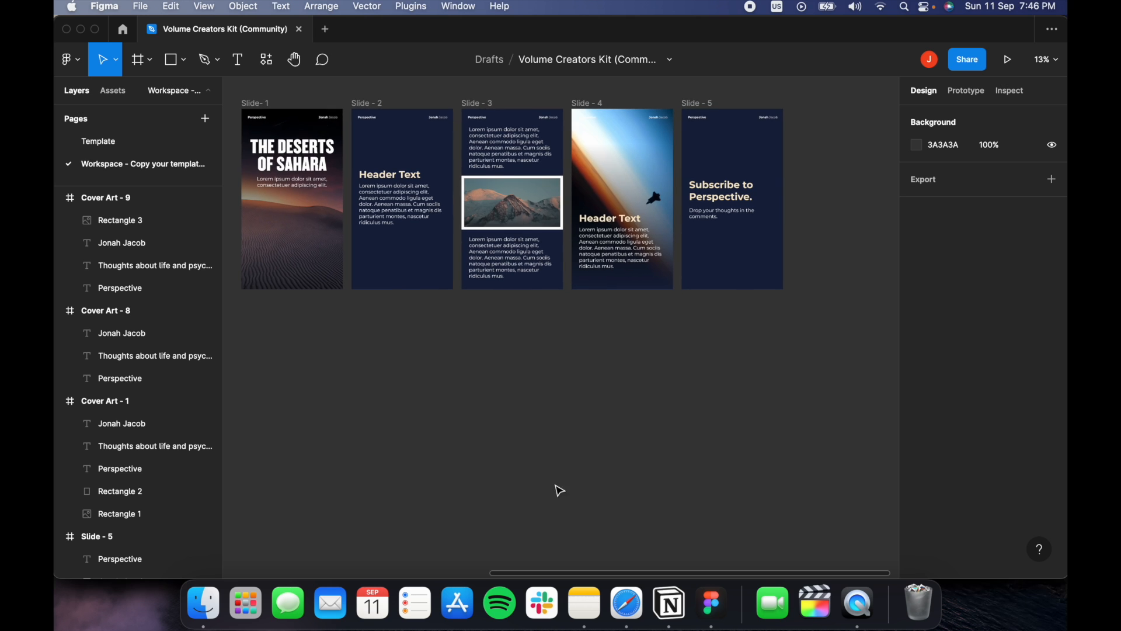
# Switch to Notion, remove the empty line above the article's first paragraph and read through the draft.
pyautogui.click(670, 604)
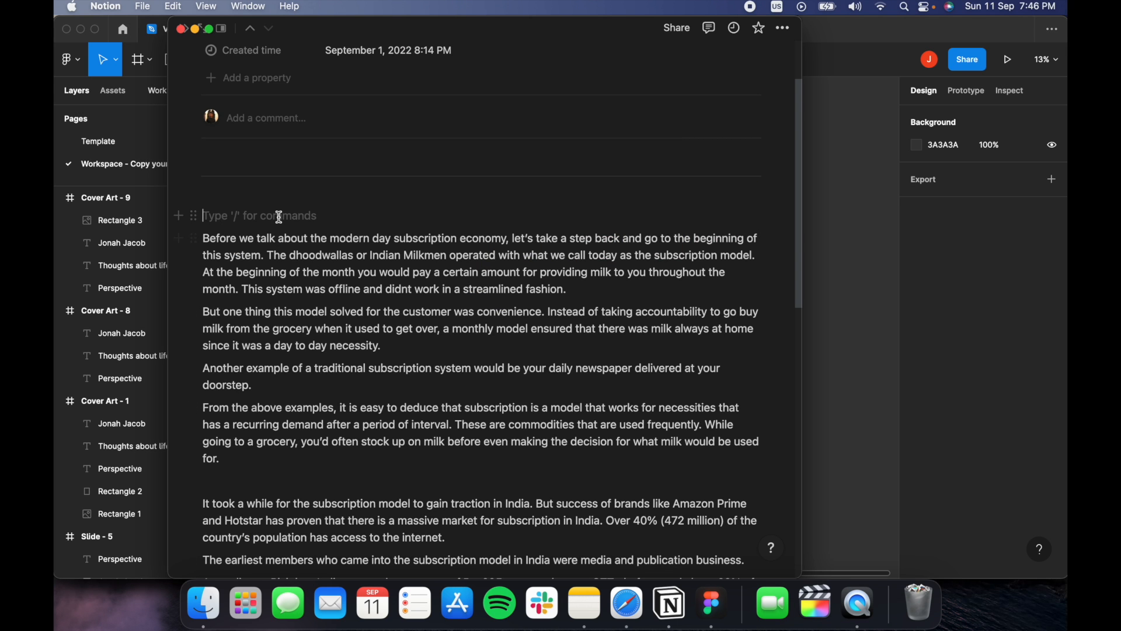
pyautogui.press('BackSpace')
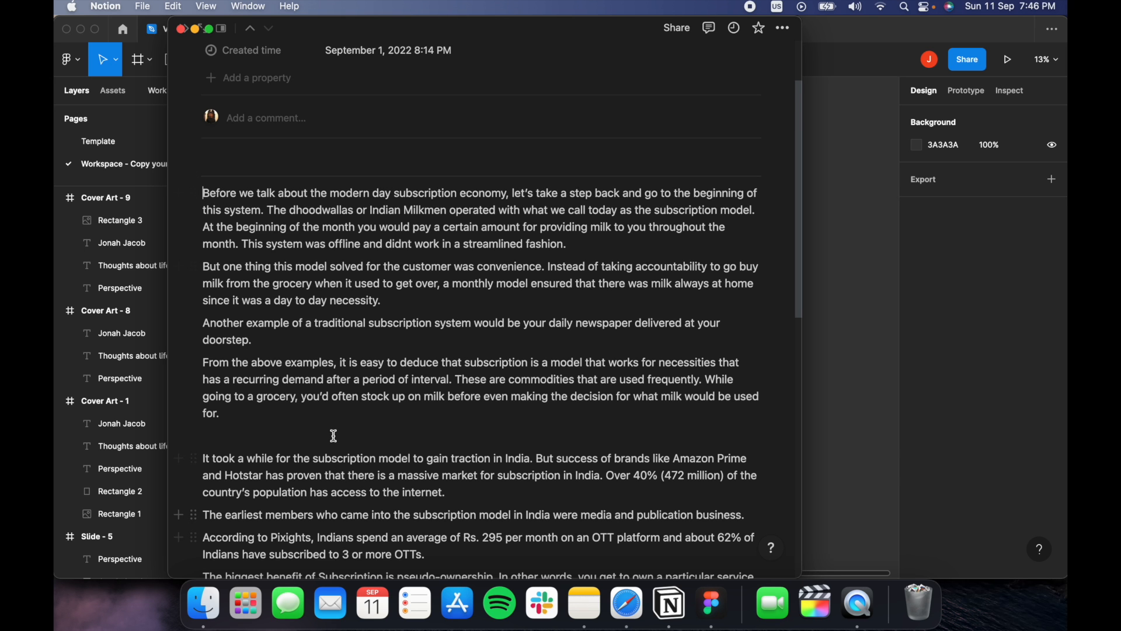
pyautogui.scroll(-15, 333, 437)
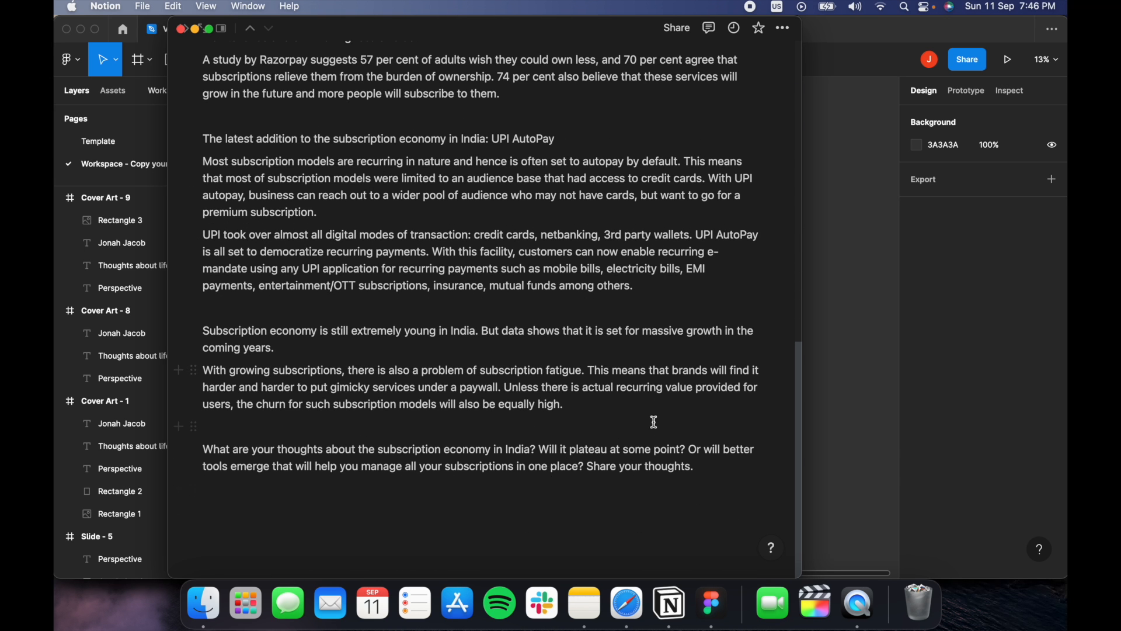
pyautogui.scroll(15, 689, 467)
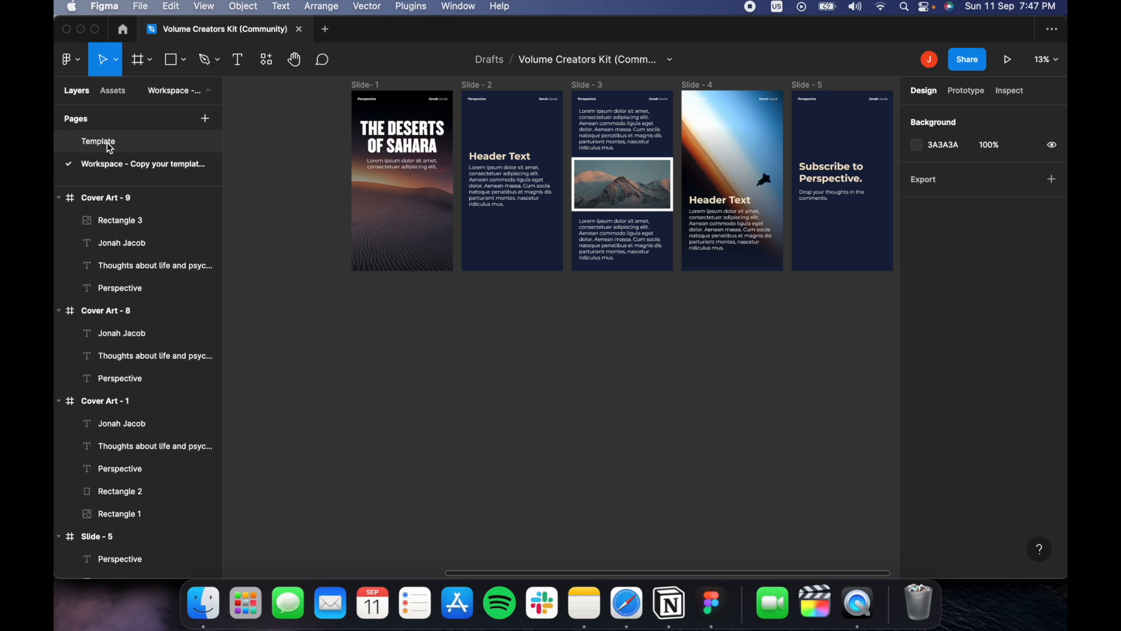
# Copy the Cover Art - 13 frame from the Template page into the empty space below the slides on the Workspace page.
pyautogui.click(109, 148)
pyautogui.scroll(3, 570, 370)
pyautogui.scroll(-3, 570, 372)
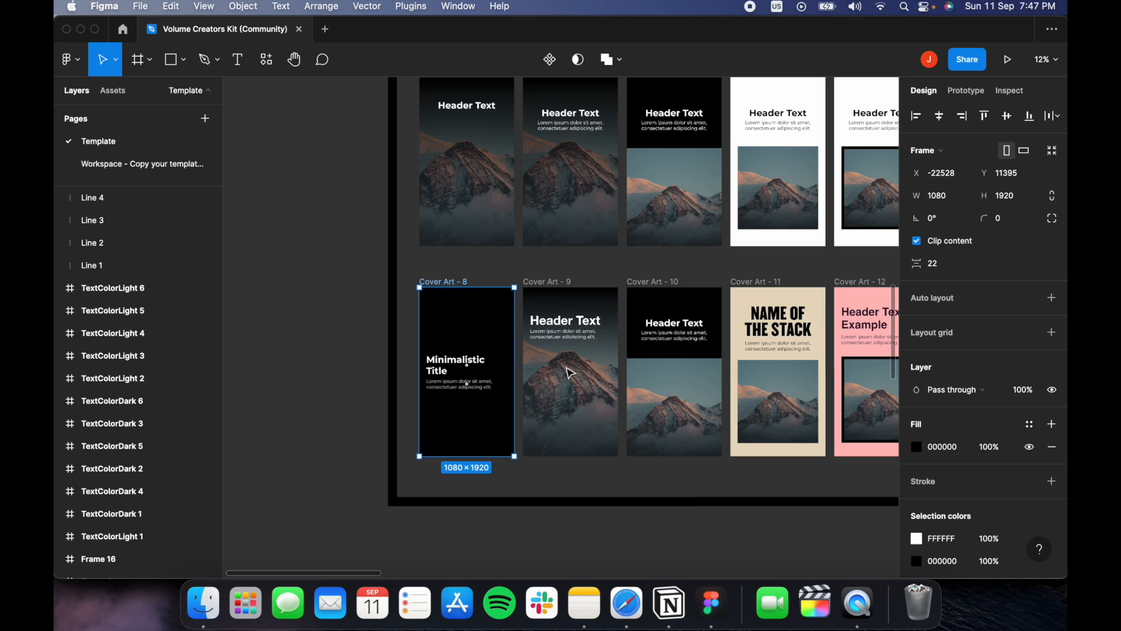
pyautogui.hscroll(5, 583, 362)
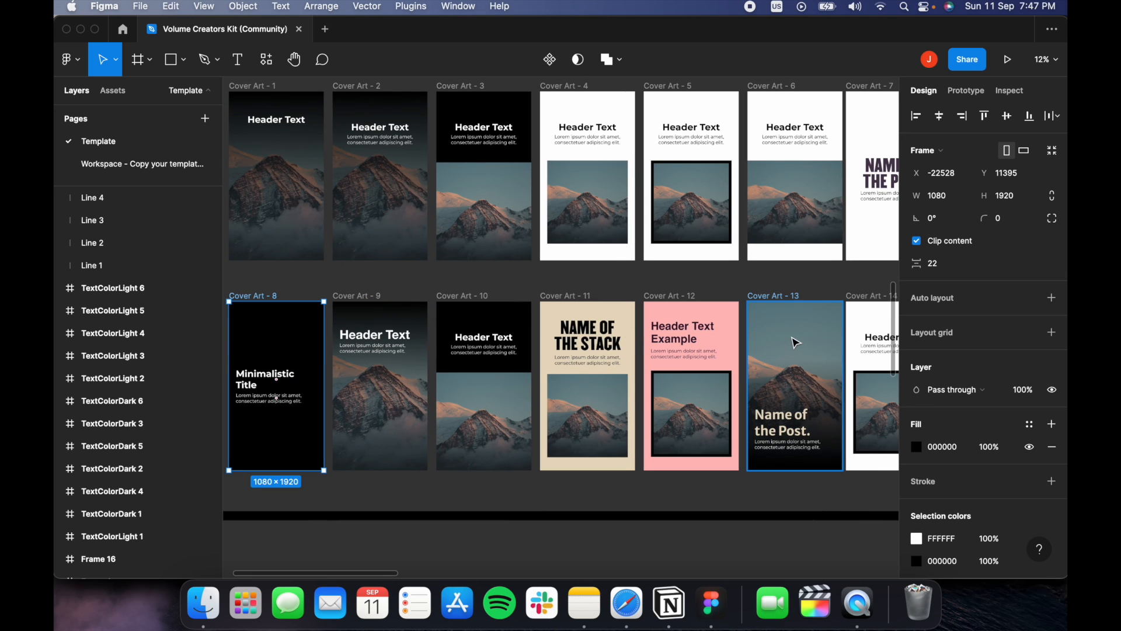
pyautogui.moveTo(779, 346); pyautogui.dragTo(621, 341)
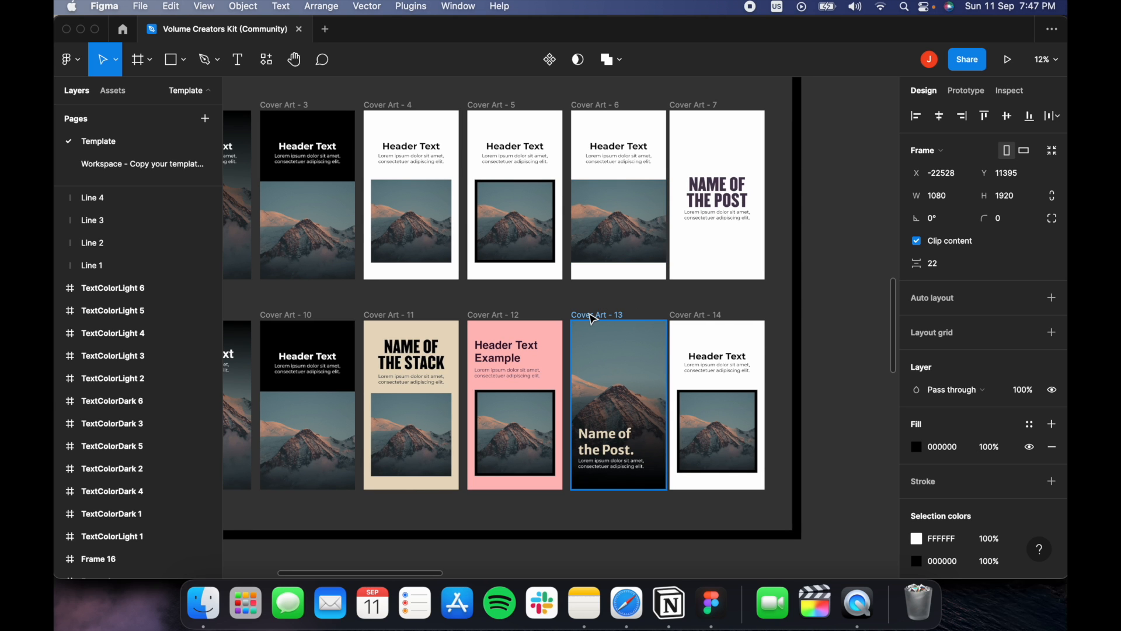
pyautogui.click(593, 315)
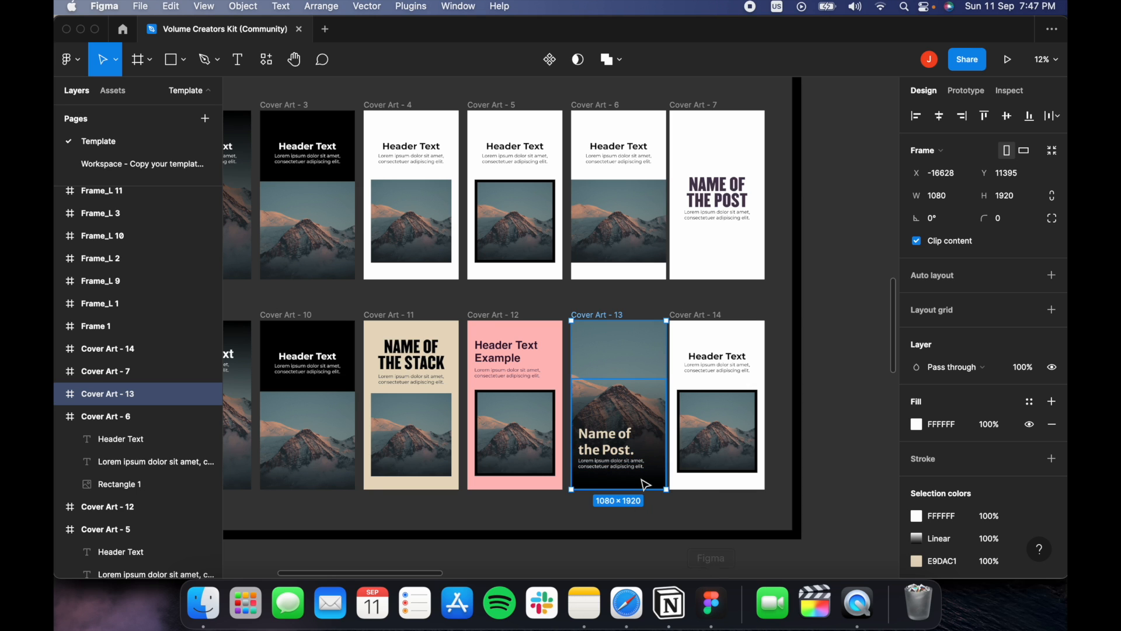
pyautogui.click(150, 165)
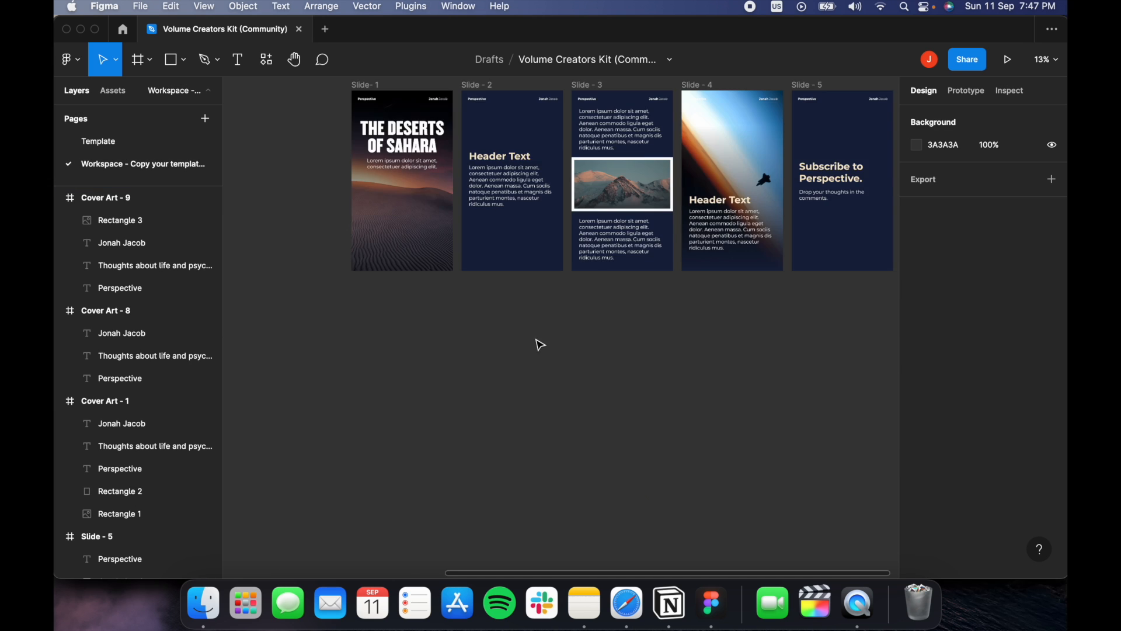
pyautogui.moveTo(538, 343); pyautogui.dragTo(434, 188)
pyautogui.press('super+v')
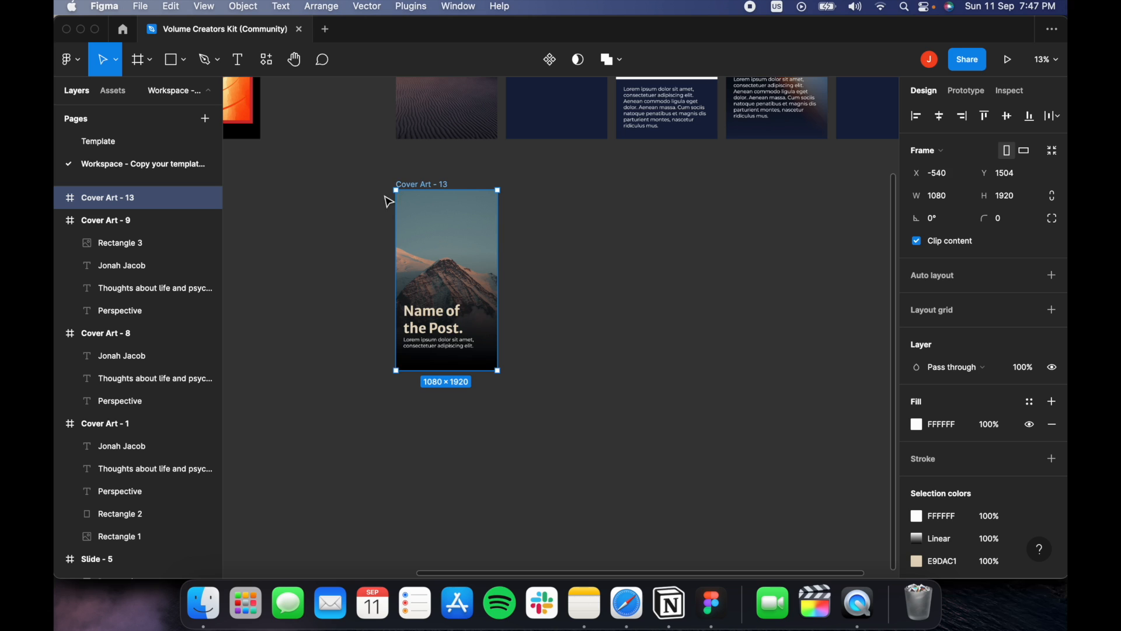
# Rename the pasted cover frame as "Post - 1".
pyautogui.doubleClick(414, 185)
pyautogui.moveTo(431, 183); pyautogui.dragTo(399, 188)
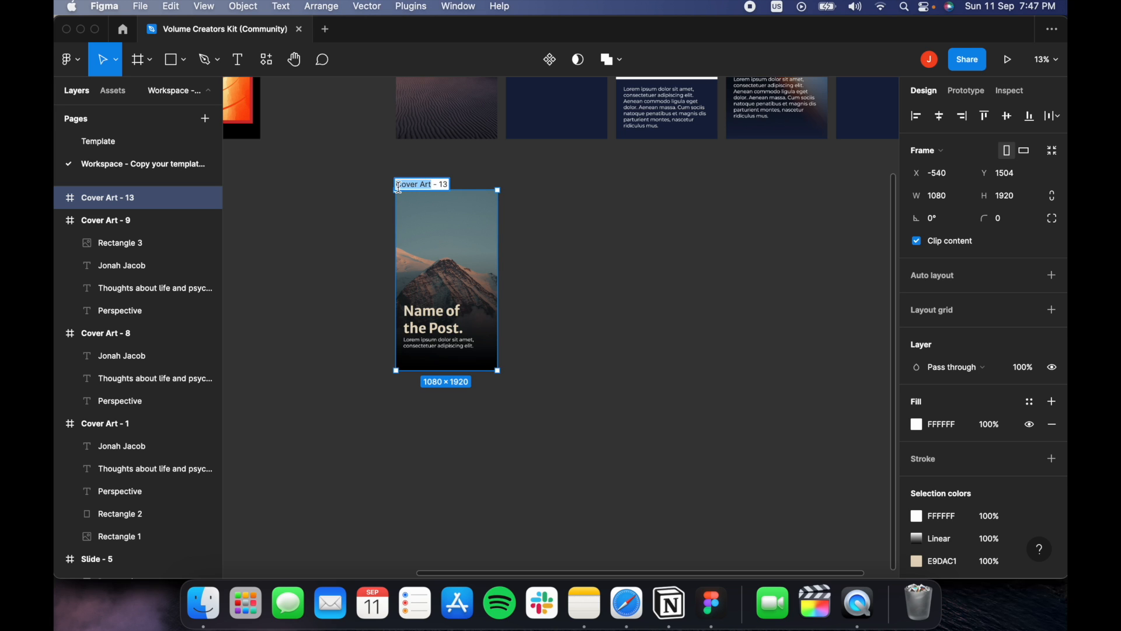
pyautogui.write('Post - 1')
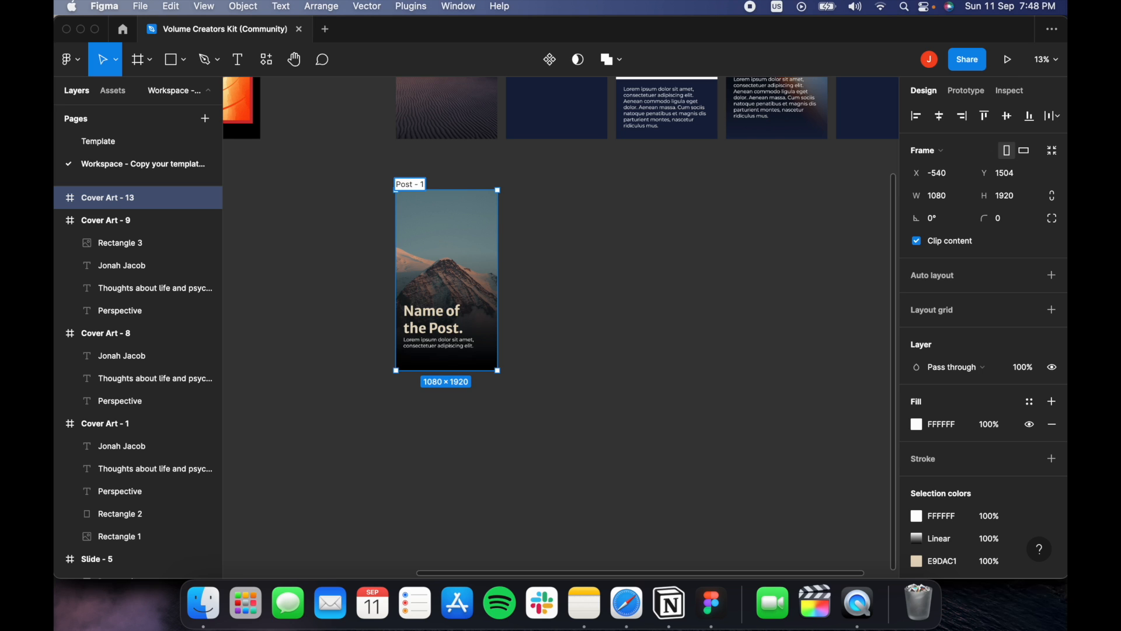
pyautogui.press('Return')
pyautogui.scroll(3, 450, 283)
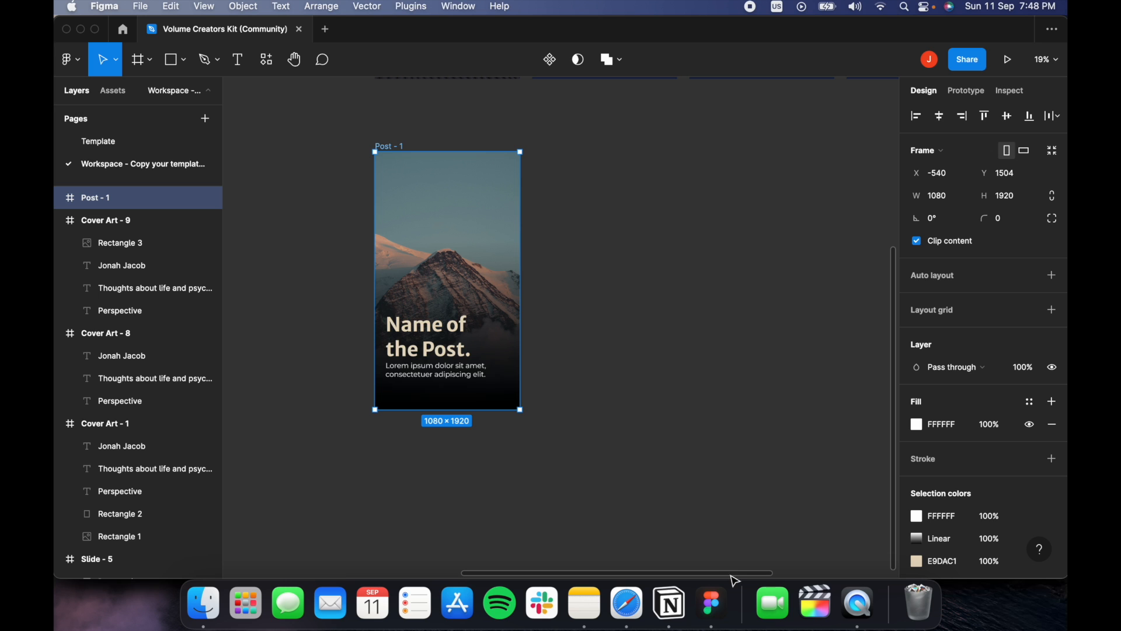
# Switch to Notion and complete the article title as "The Evolution of Subscription Economy in India".
pyautogui.click(670, 605)
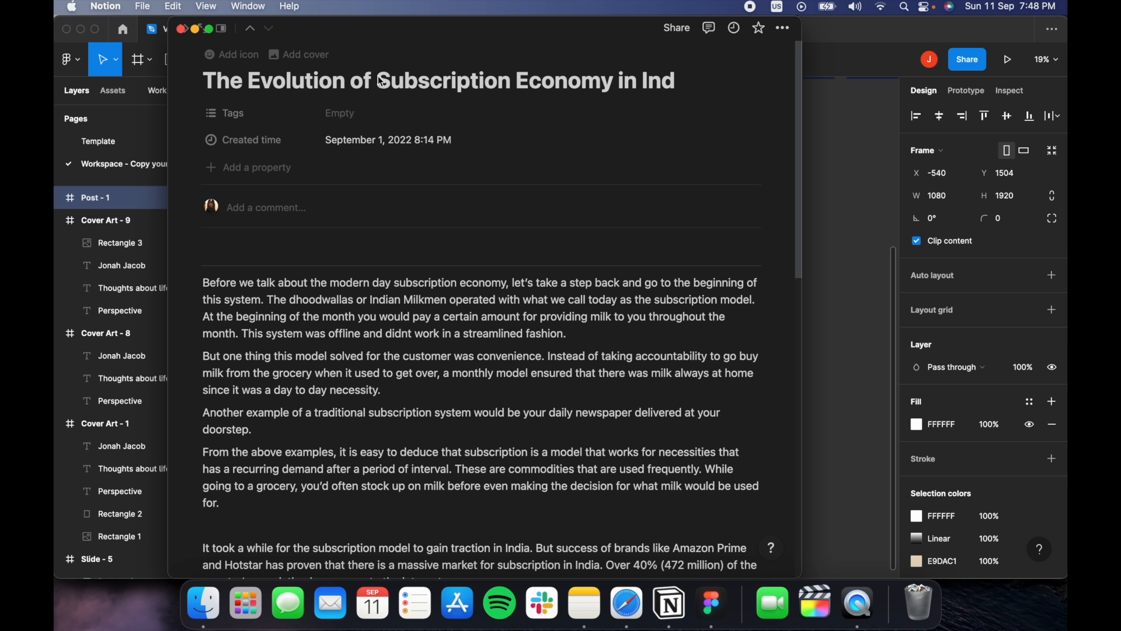
pyautogui.moveTo(378, 82); pyautogui.dragTo(471, 83)
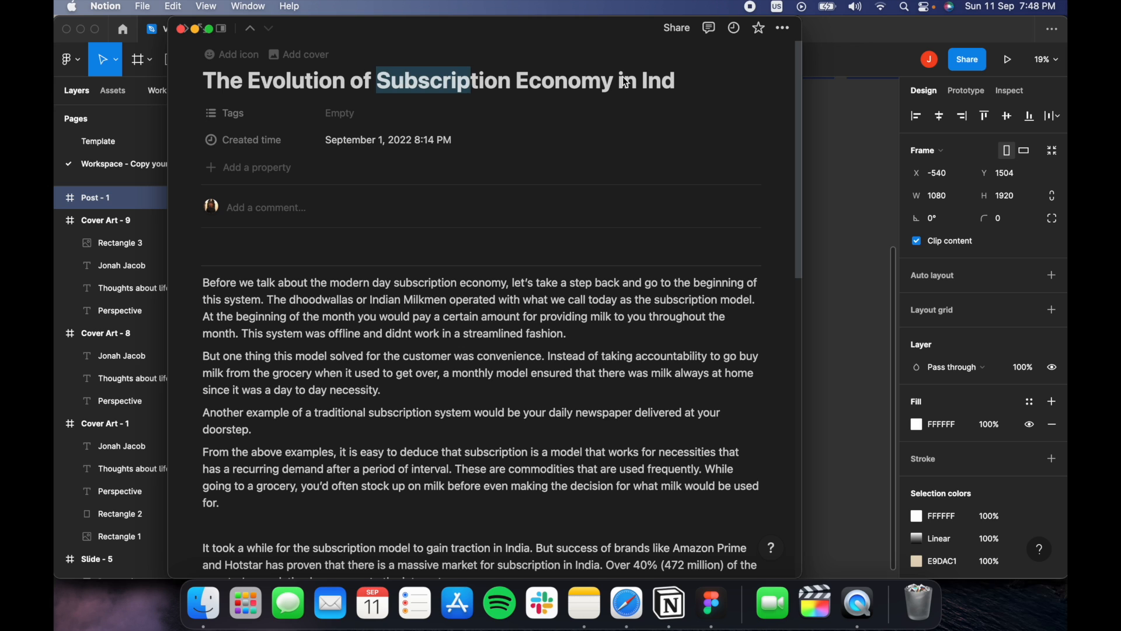
pyautogui.click(624, 81)
pyautogui.click(688, 87)
pyautogui.write('ia')
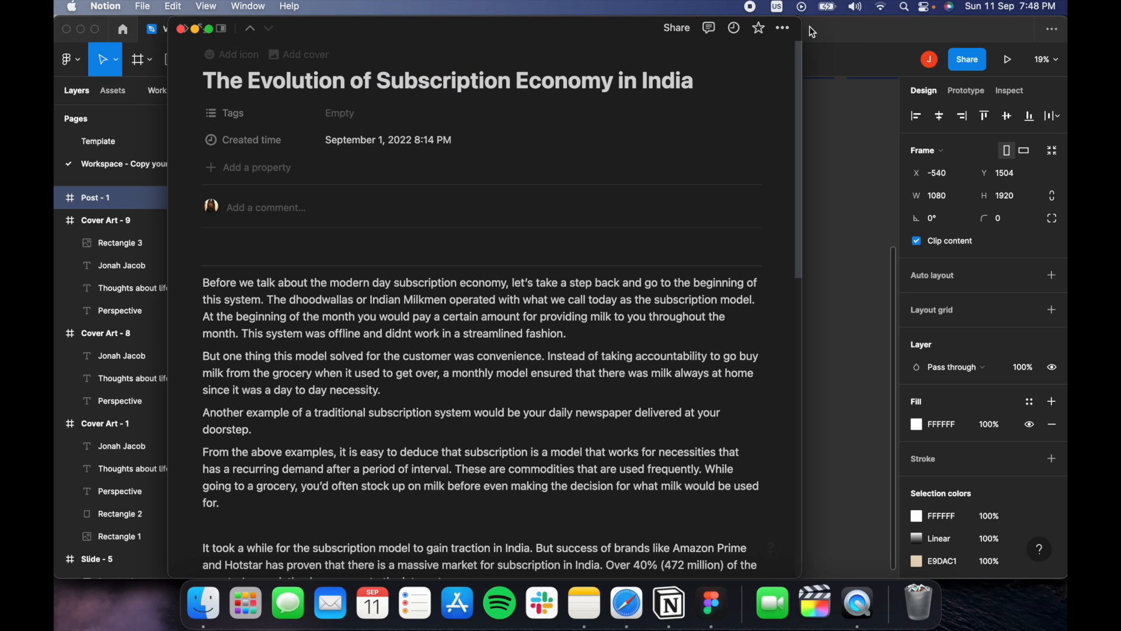
# Replace the "Name of the Post." text in Figma's Post - 1 frame with the article title from Notion and raise it to Y 1046.
pyautogui.moveTo(712, 78); pyautogui.dragTo(208, 84)
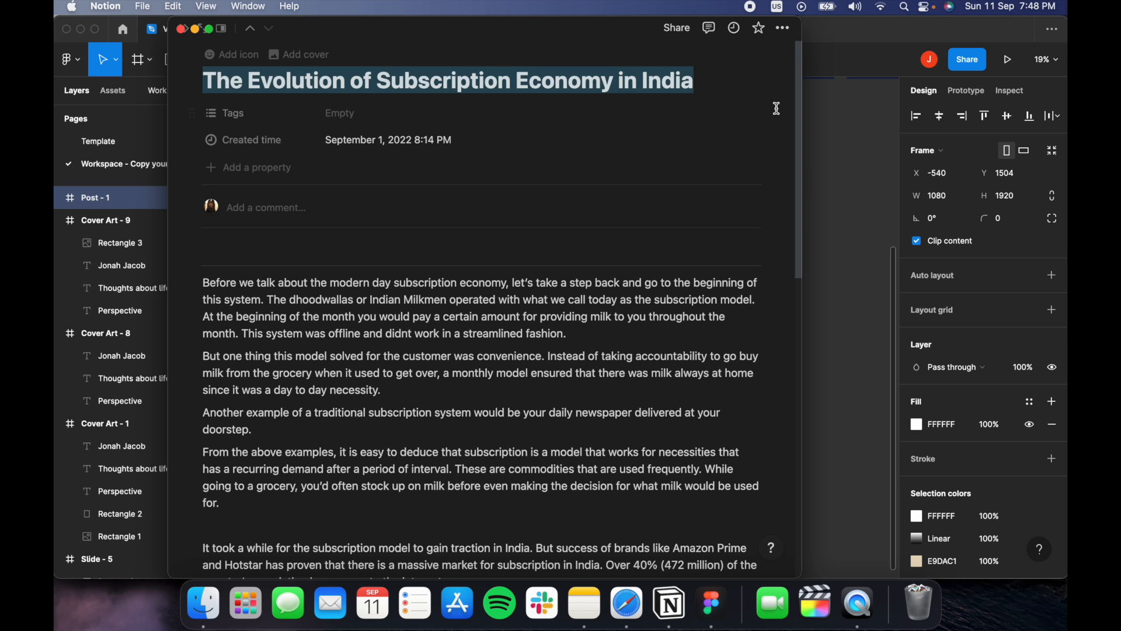
pyautogui.click(815, 121)
pyautogui.doubleClick(436, 340)
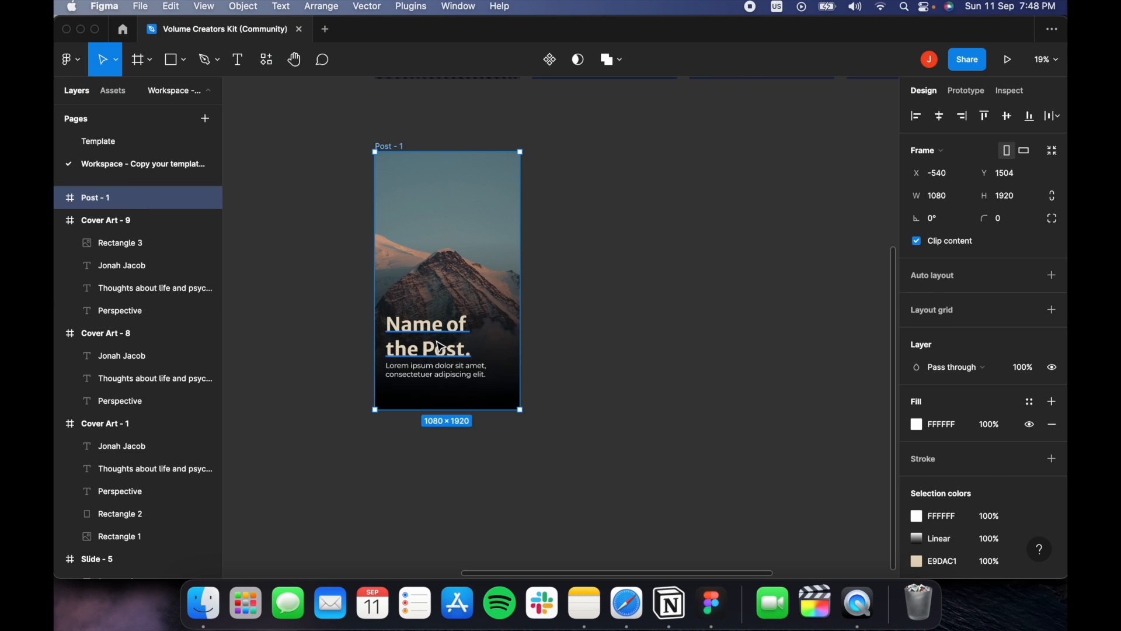
pyautogui.press('super+v')
pyautogui.press('Escape')
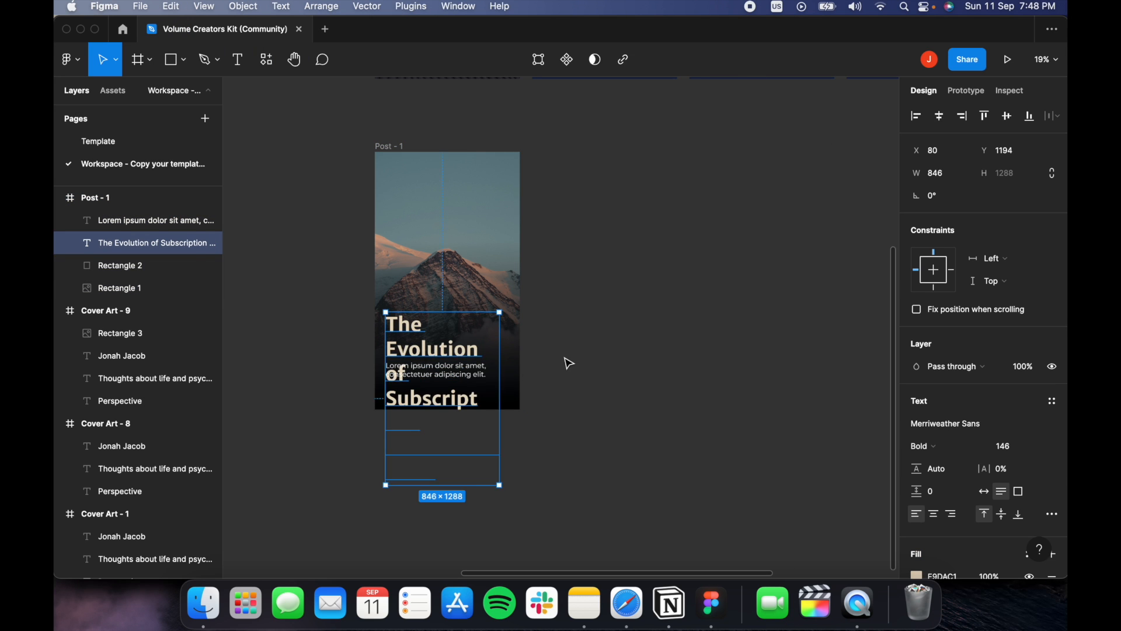
pyautogui.moveTo(447, 359); pyautogui.dragTo(448, 345)
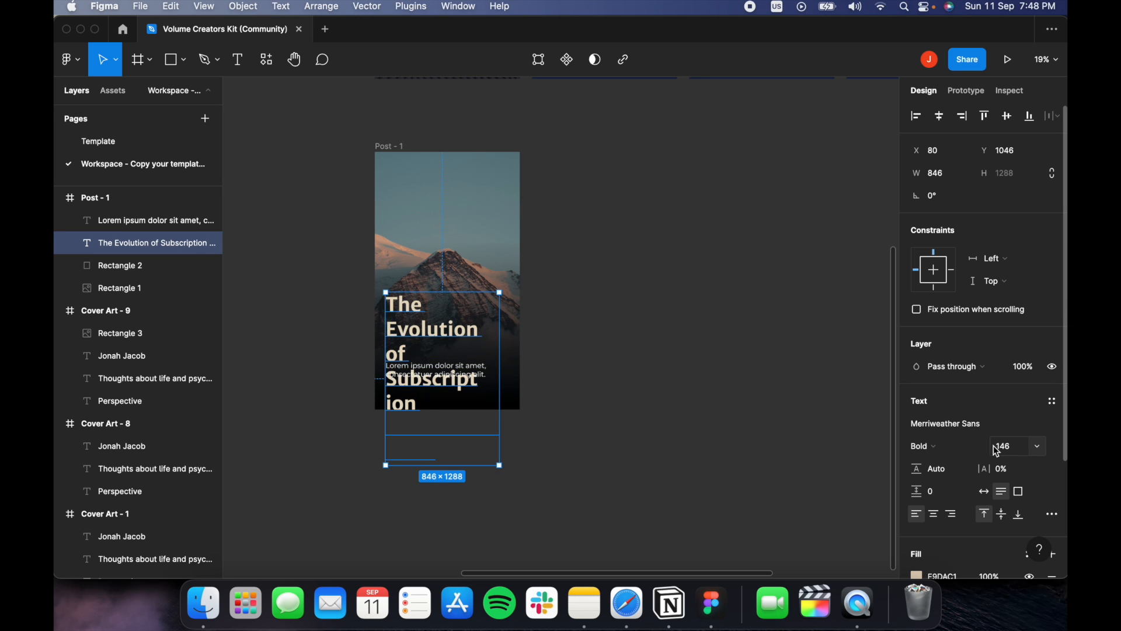
# Set the Post - 1 title's font to Champion HTF-Welterweight at size 111.
pyautogui.click(980, 432)
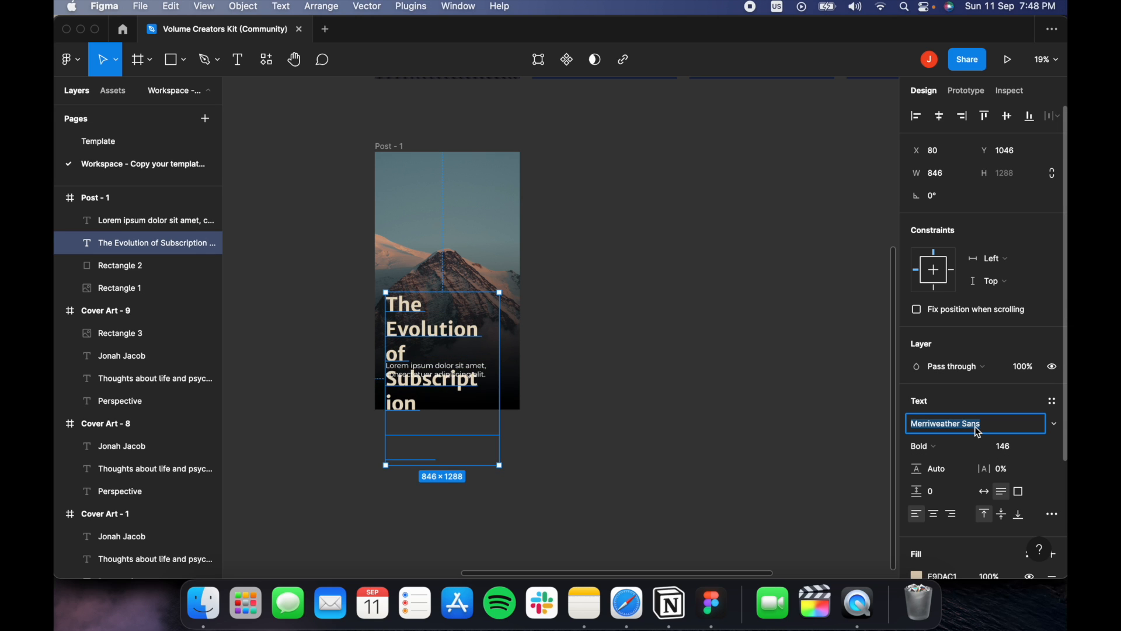
pyautogui.write('Champion HTF-Welterweight')
pyautogui.press('Return')
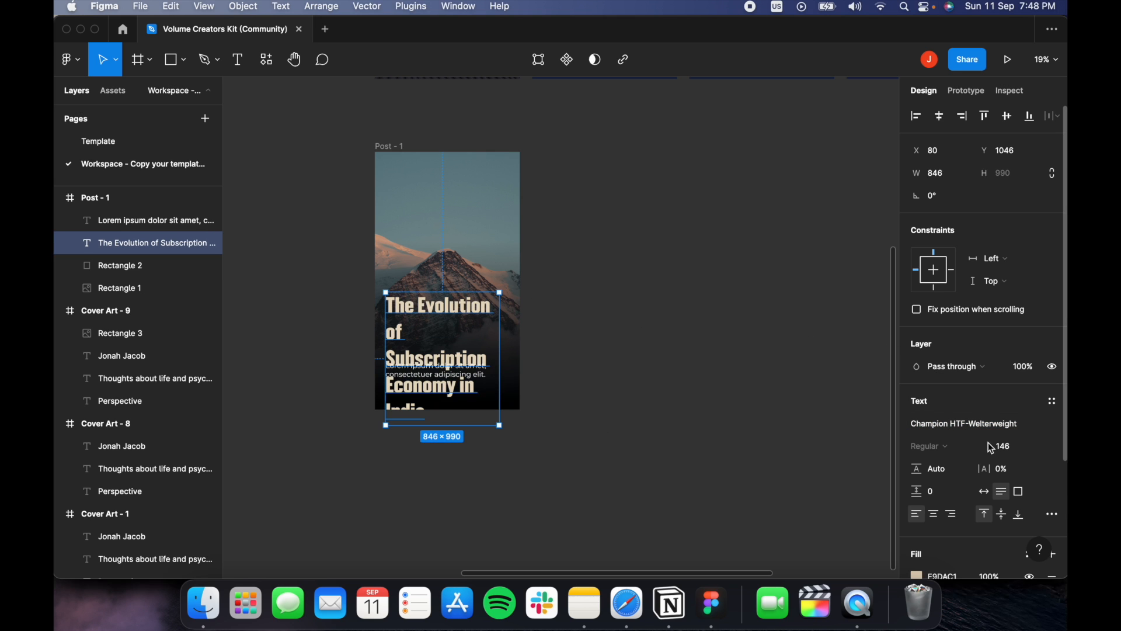
pyautogui.moveTo(991, 447); pyautogui.dragTo(942, 437)
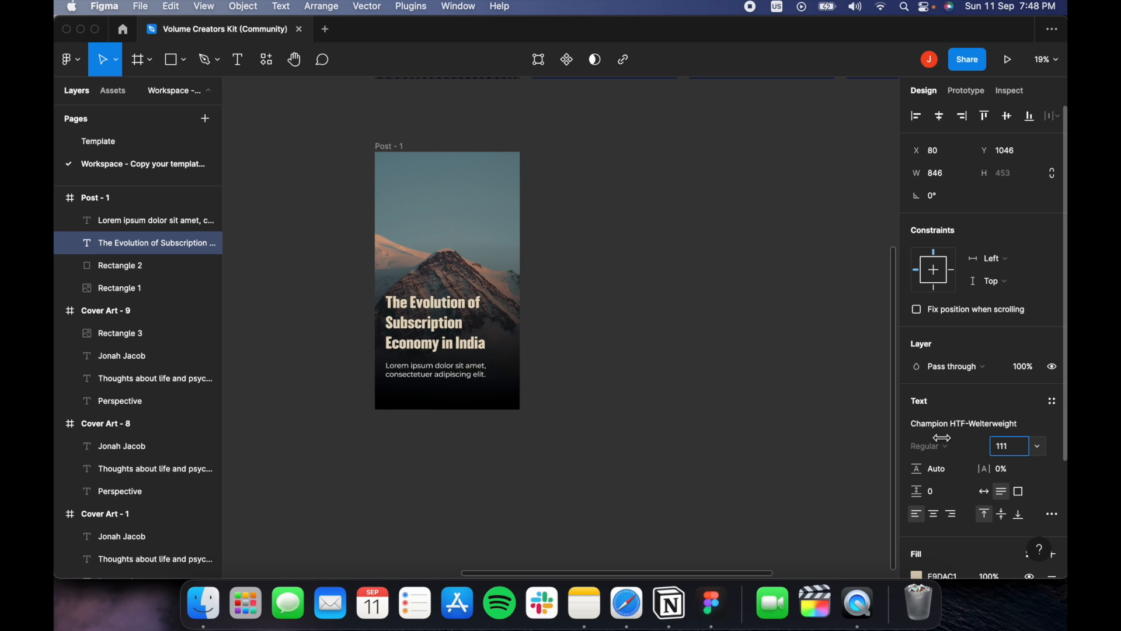
# Delete the lorem ipsum subtitle from Post - 1 and set the title's case to uppercase.
pyautogui.click(439, 376)
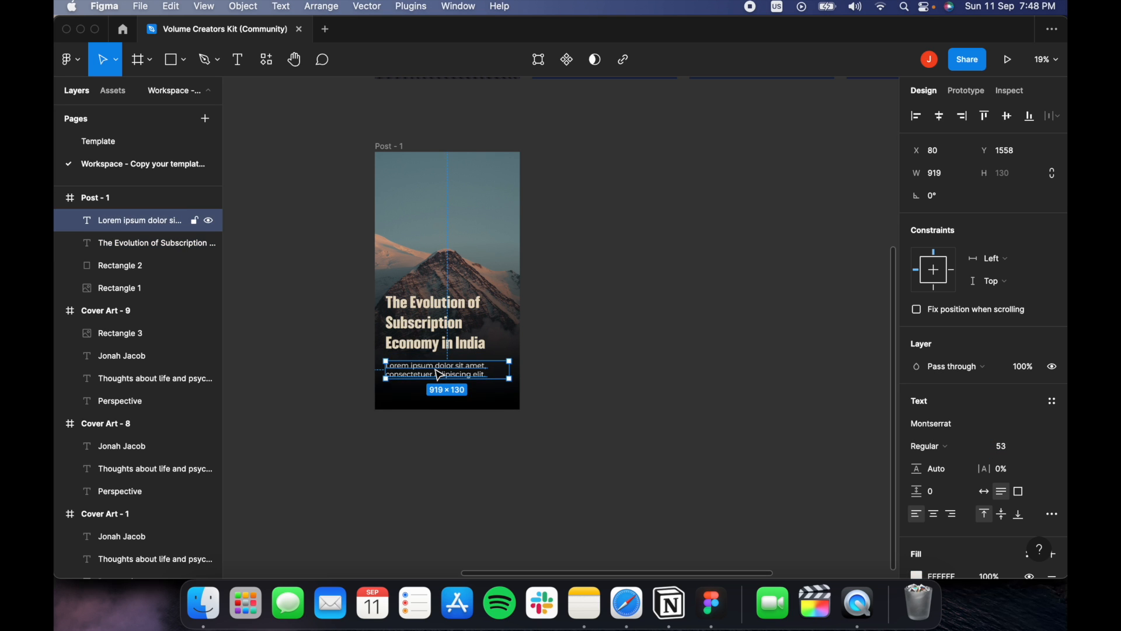
pyautogui.press('BackSpace')
pyautogui.click(432, 350)
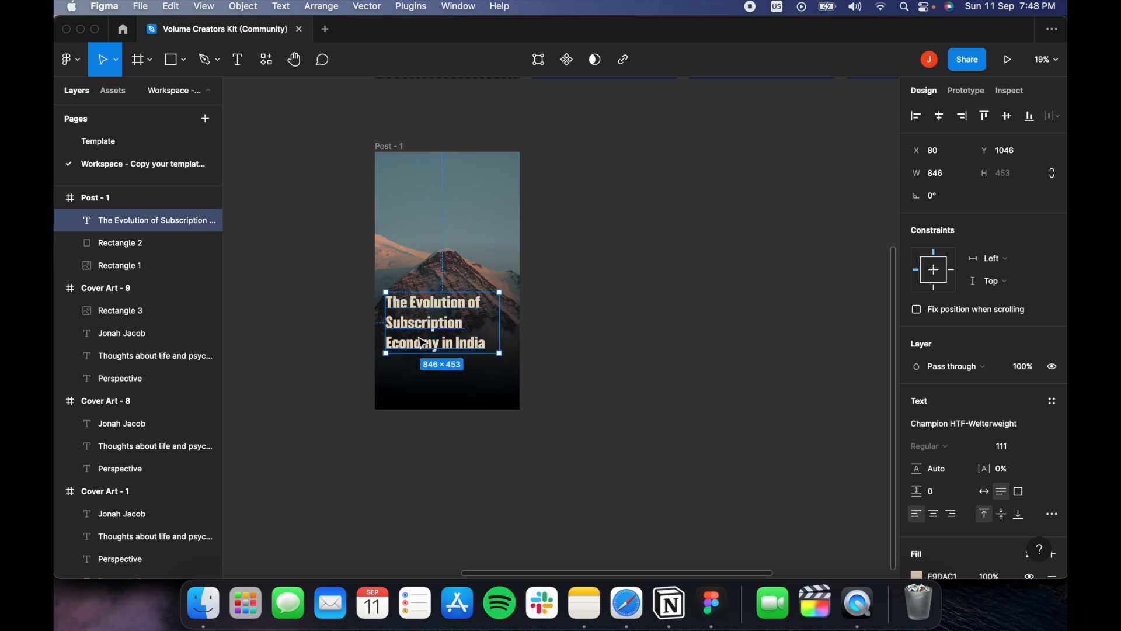
pyautogui.click(1045, 513)
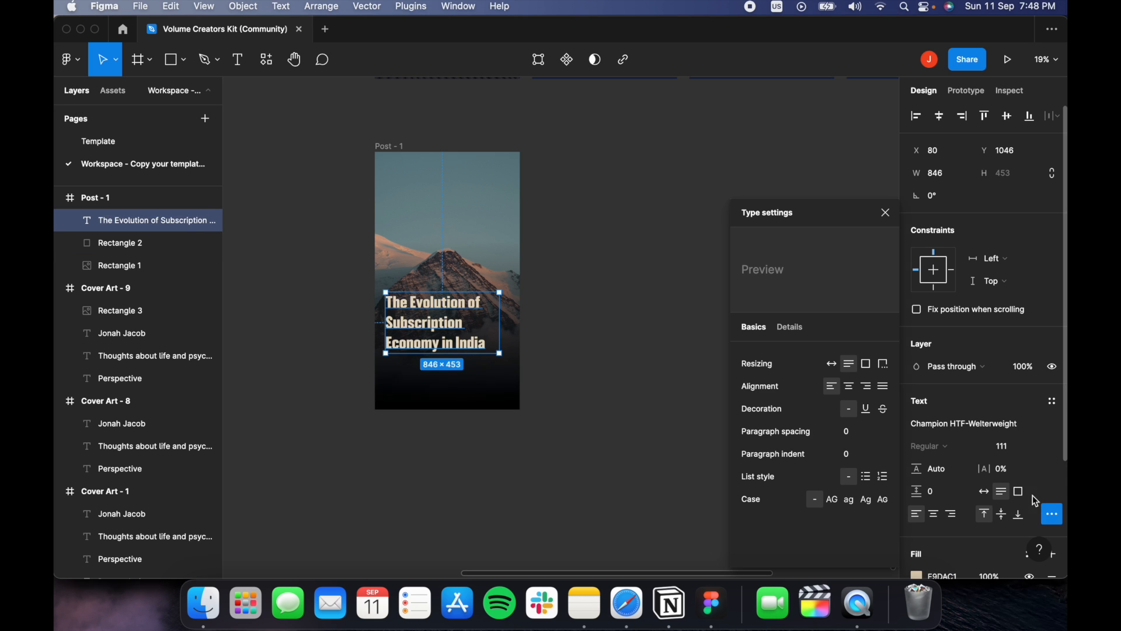
pyautogui.scroll(-2, 1033, 495)
pyautogui.click(833, 500)
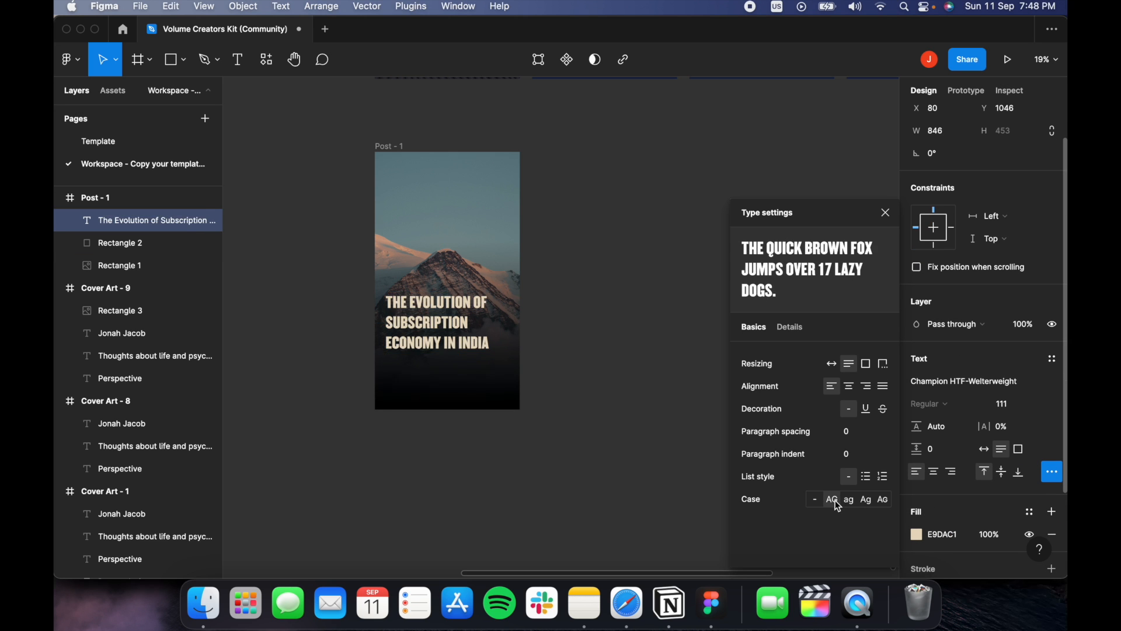
pyautogui.click(567, 326)
# Move the title down towards the lower edge of Post - 1 and set its fill to the yellow document colour FFD500.
pyautogui.click(462, 324)
pyautogui.moveTo(461, 325); pyautogui.dragTo(462, 357)
pyautogui.scroll(-2, 919, 552)
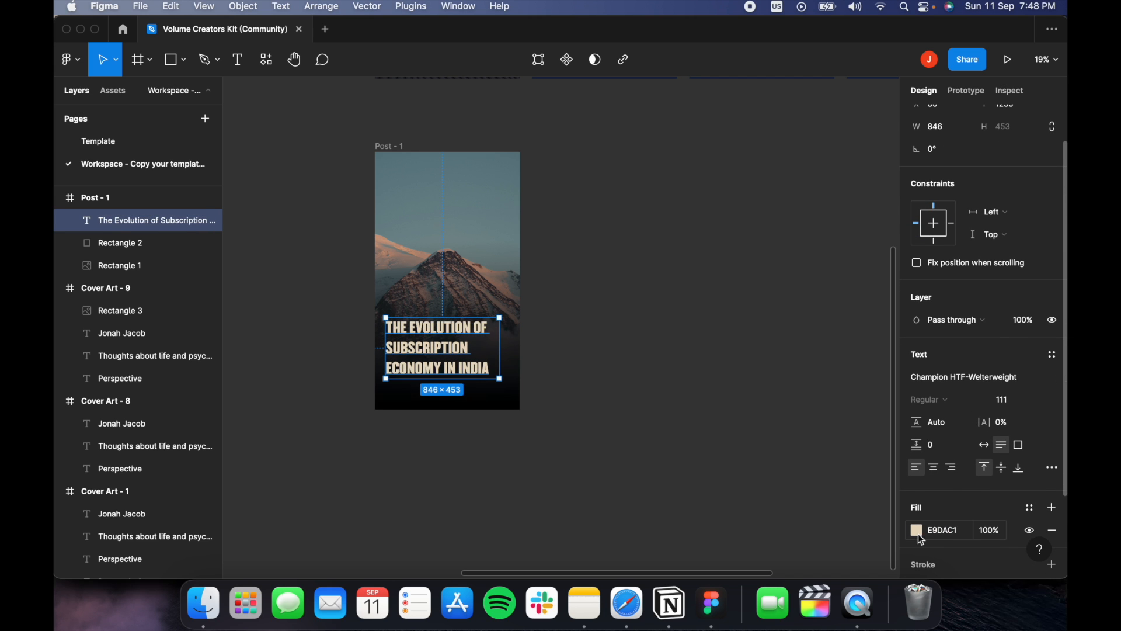
pyautogui.click(917, 531)
pyautogui.moveTo(788, 320); pyautogui.dragTo(592, 139)
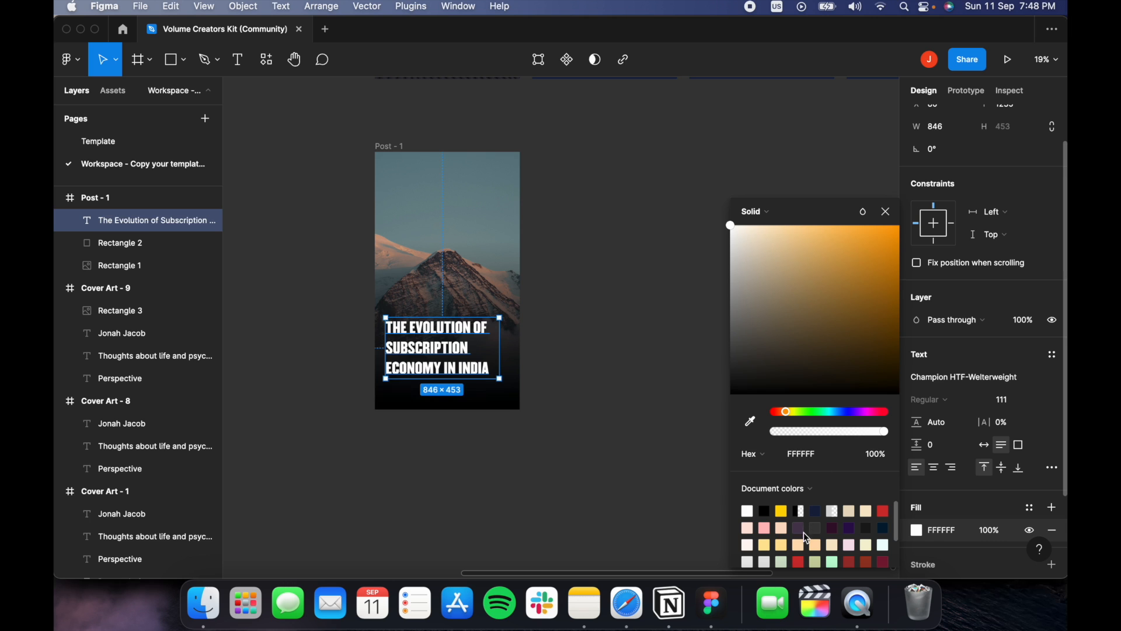
pyautogui.click(782, 510)
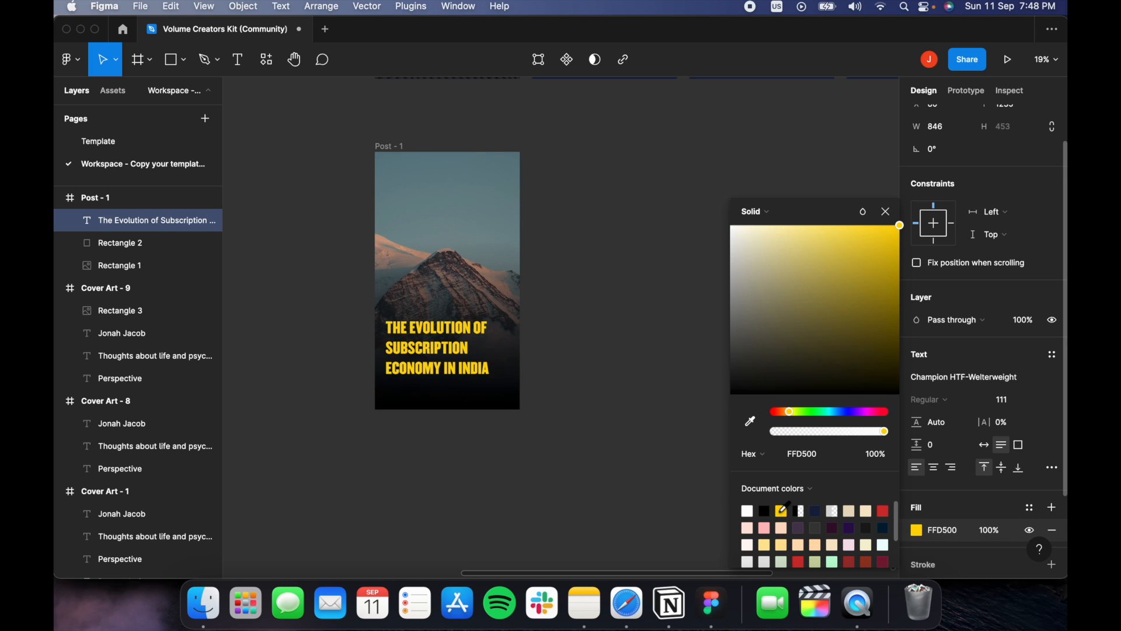
# Set the Post - 1 title's fill to white FFFFFF and tighten its line height to 112.7%.
pyautogui.click(748, 512)
pyautogui.click(564, 341)
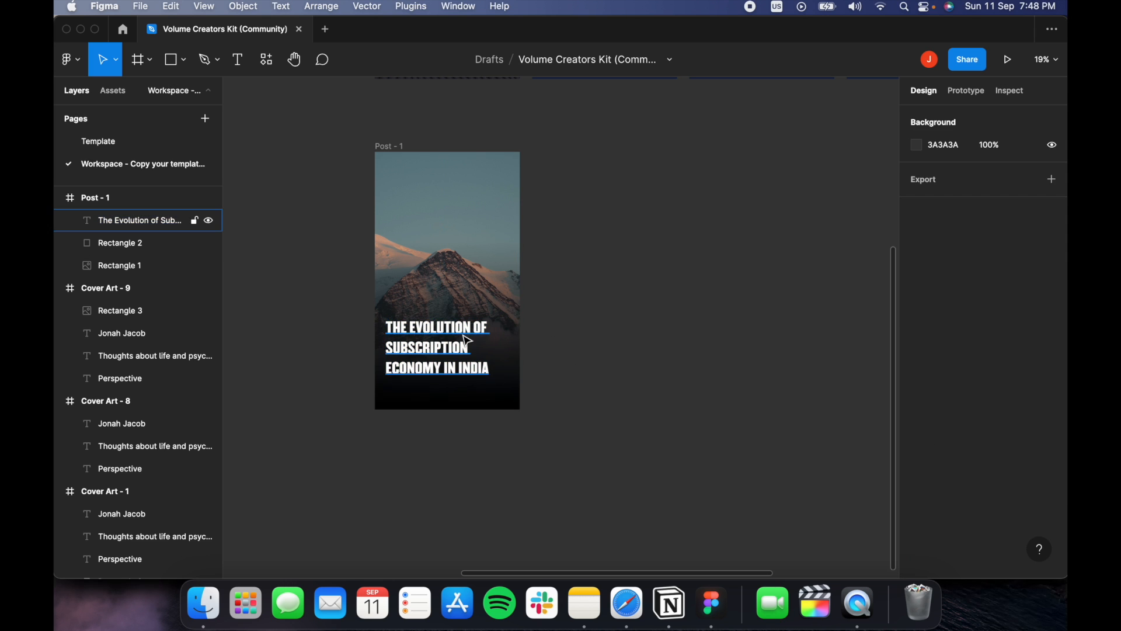
pyautogui.click(462, 337)
pyautogui.scroll(-1, 959, 495)
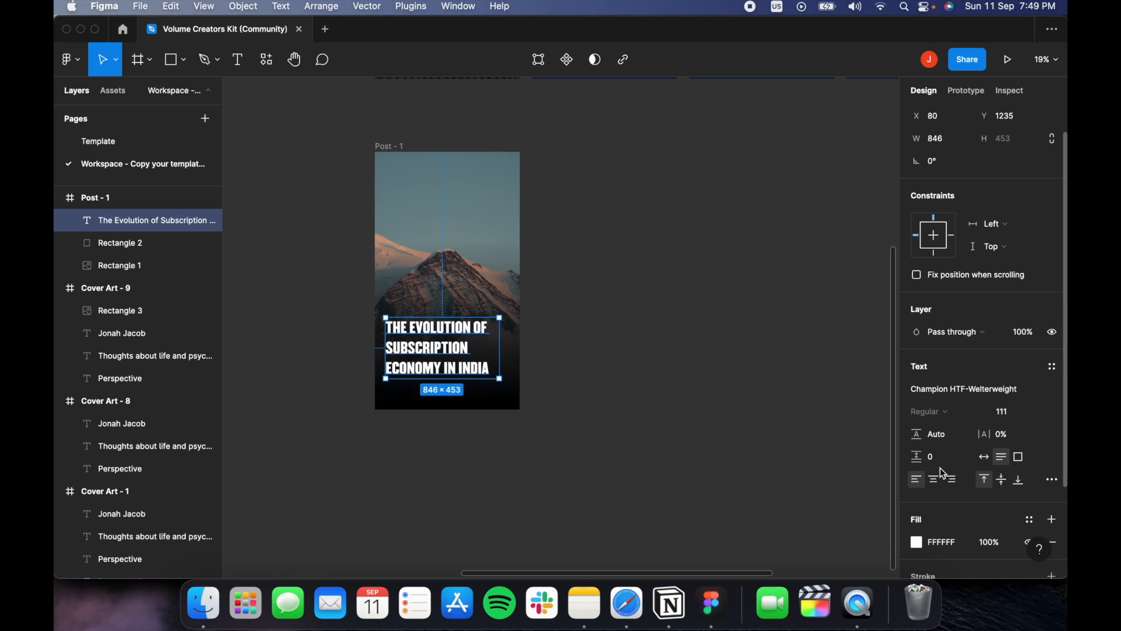
pyautogui.moveTo(918, 434); pyautogui.dragTo(882, 443)
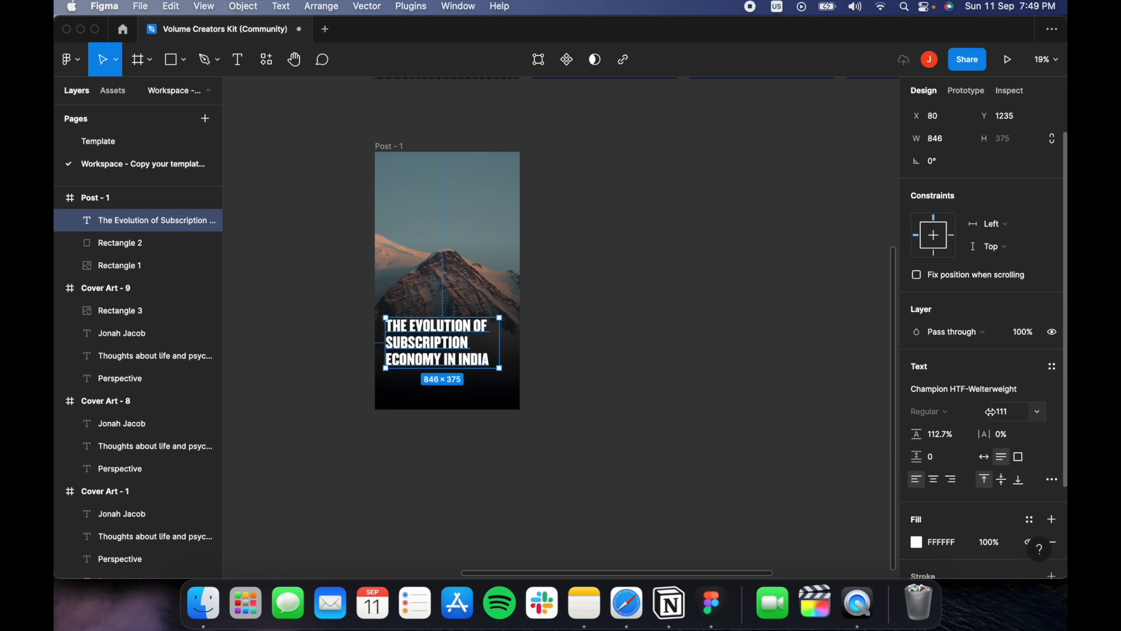
# Enlarge the title's font size to 123 and widen its text box to 928.
pyautogui.moveTo(991, 412); pyautogui.dragTo(1002, 411)
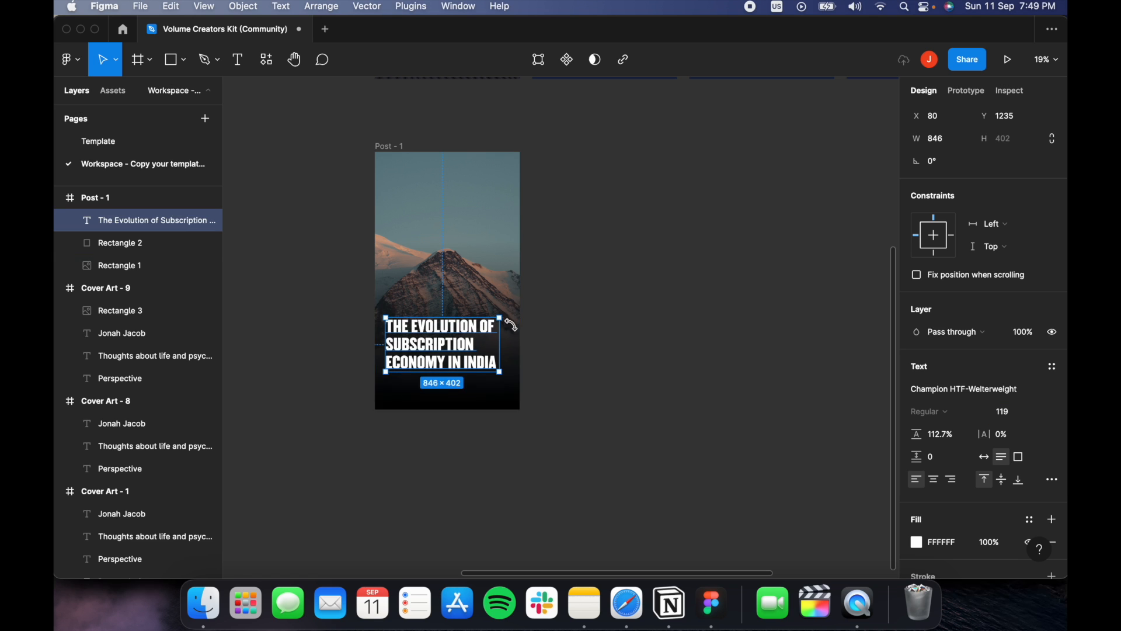
pyautogui.moveTo(501, 338); pyautogui.dragTo(512, 338)
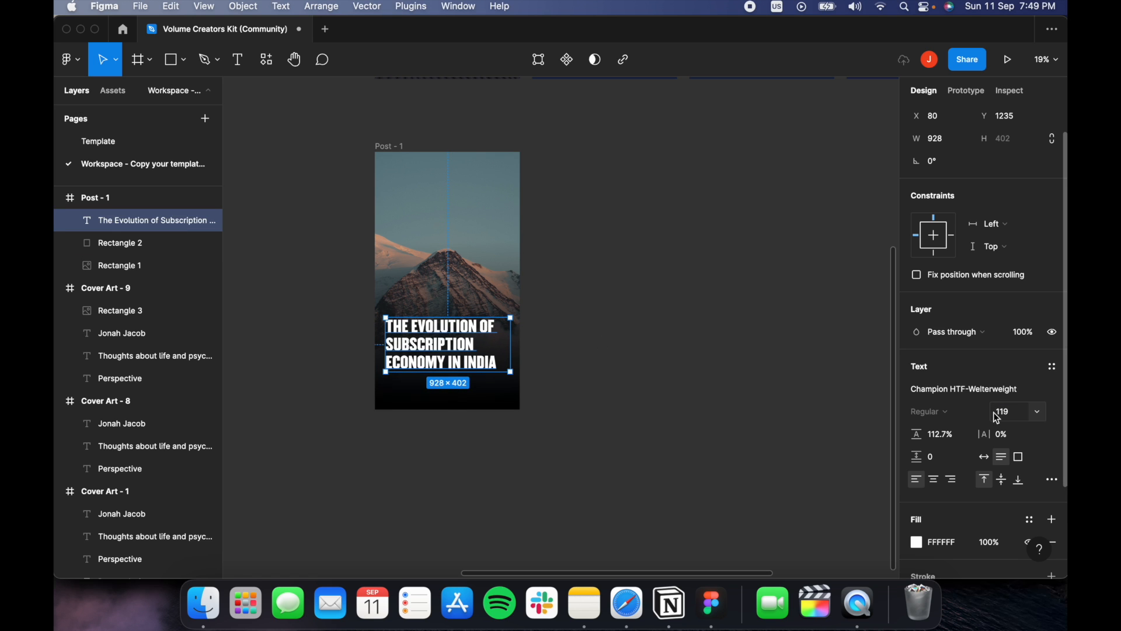
pyautogui.moveTo(991, 415); pyautogui.dragTo(1003, 411)
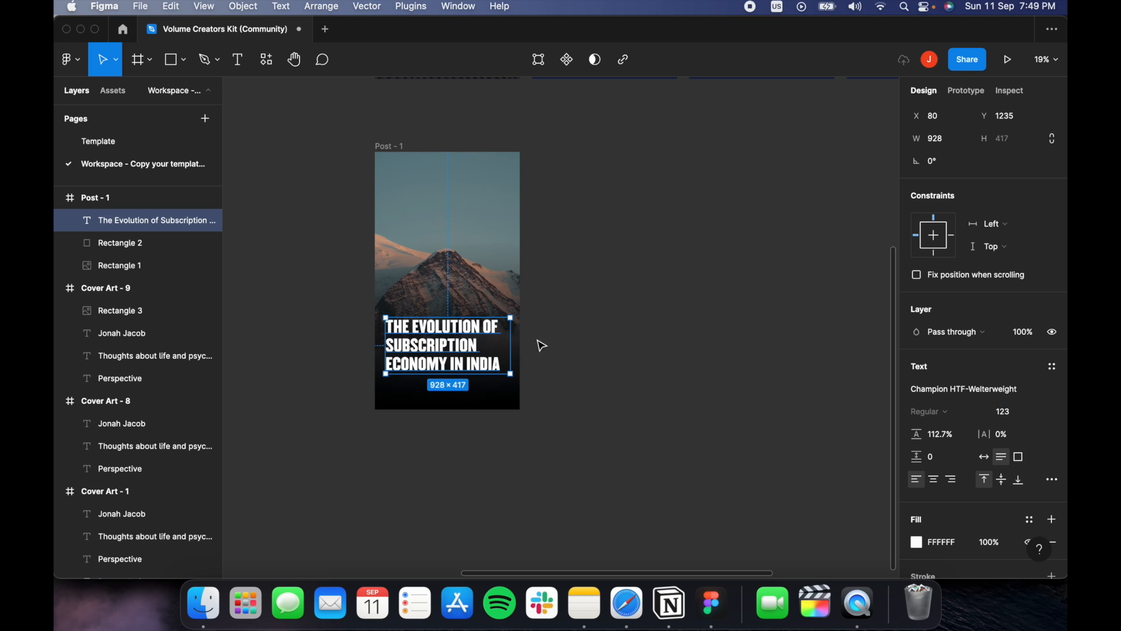
pyautogui.click(709, 377)
# Move the title slightly lower within the Post - 1 frame.
pyautogui.click(428, 359)
pyautogui.moveTo(428, 354); pyautogui.dragTo(428, 362)
pyautogui.click(408, 199)
pyautogui.scroll(-2, 441, 238)
pyautogui.hscroll(-2, 441, 238)
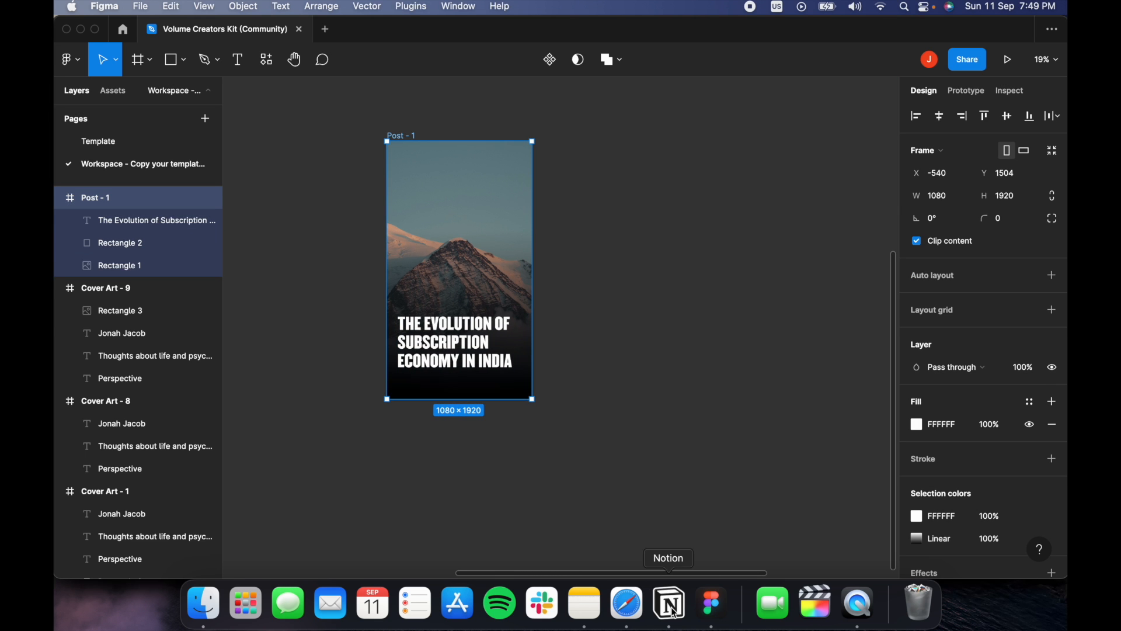
# Switch to Unsplash in Safari and search its photos for "subscription".
pyautogui.click(627, 602)
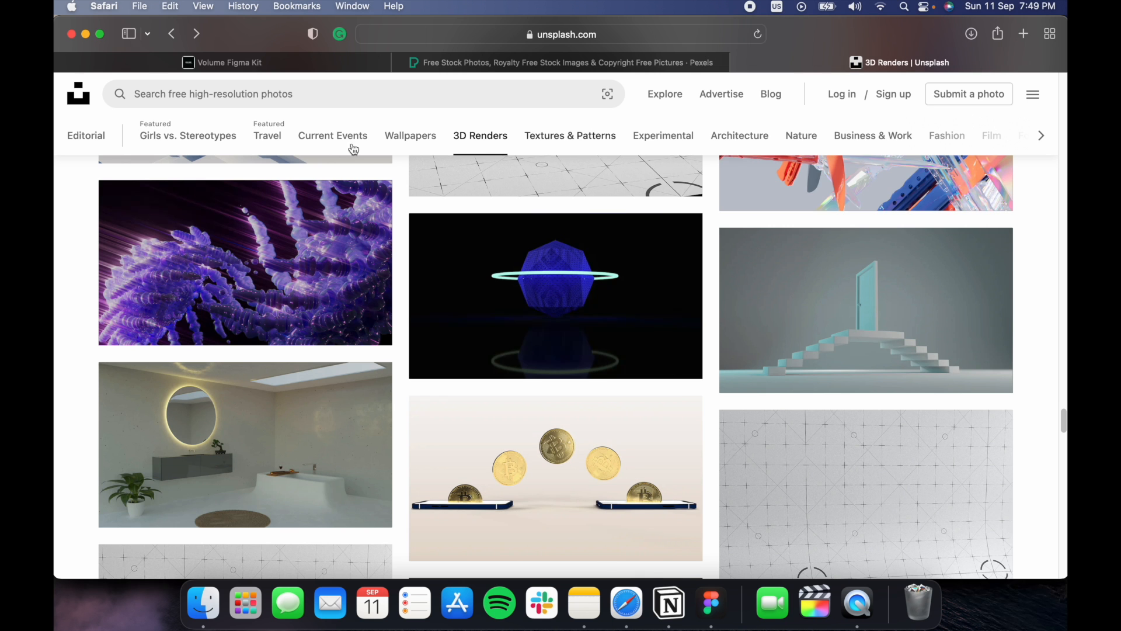
pyautogui.click(314, 96)
pyautogui.write('subsc')
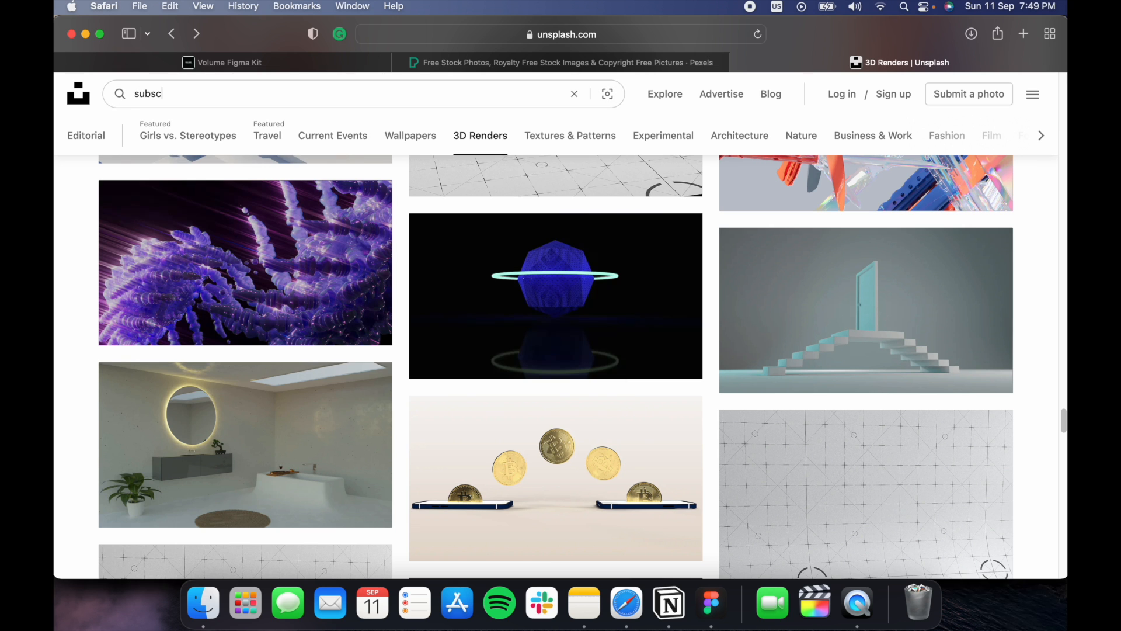
pyautogui.write('ription')
pyautogui.press('Return')
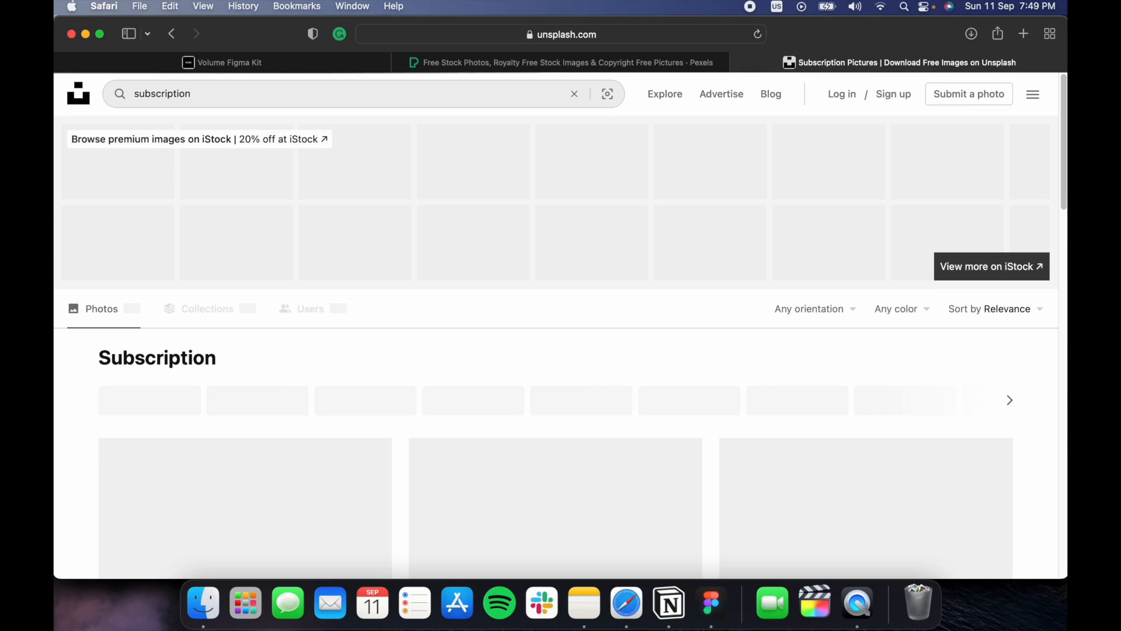
# Browse the subscription photos and download the freestocks picture of a remote pointed at a Netflix TV screen.
pyautogui.scroll(-4, 398, 296)
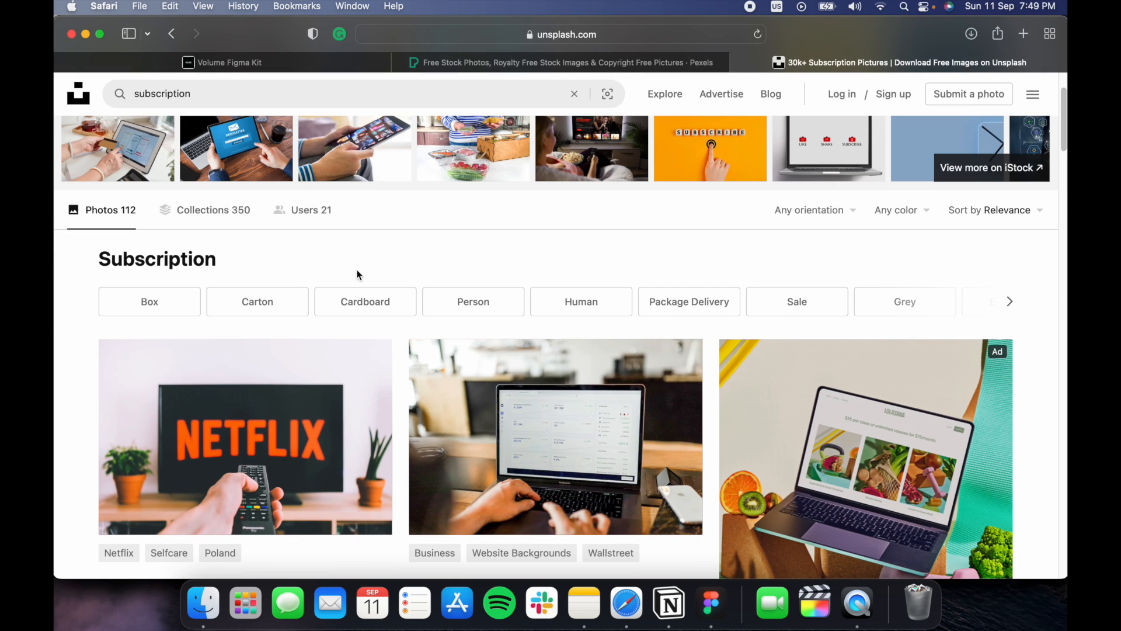
pyautogui.scroll(-10, 407, 290)
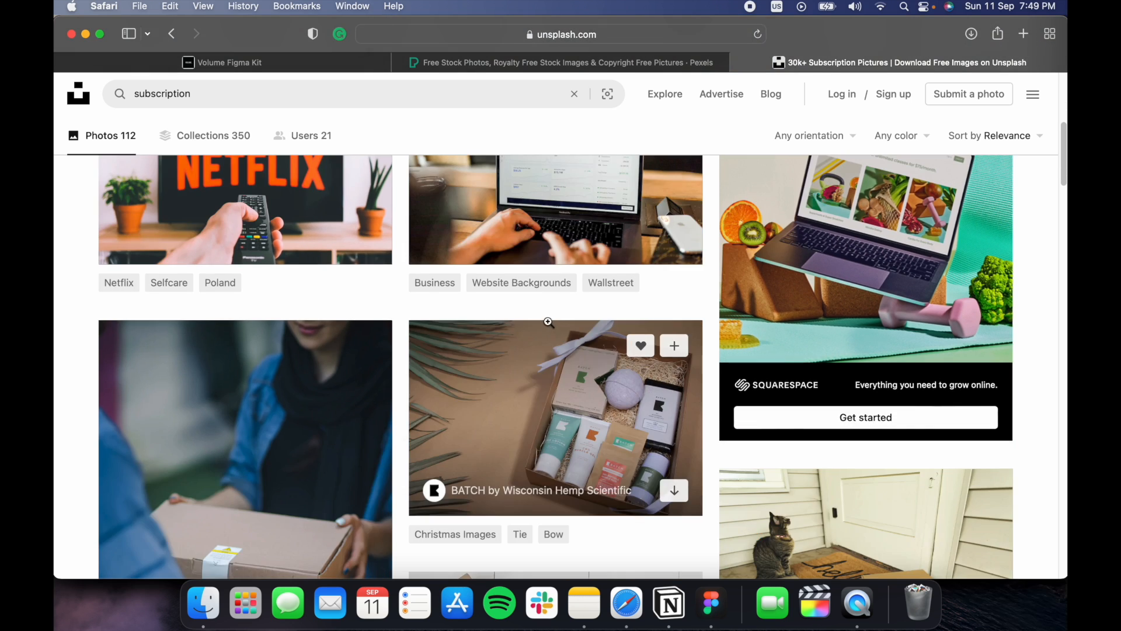
pyautogui.scroll(-7, 545, 320)
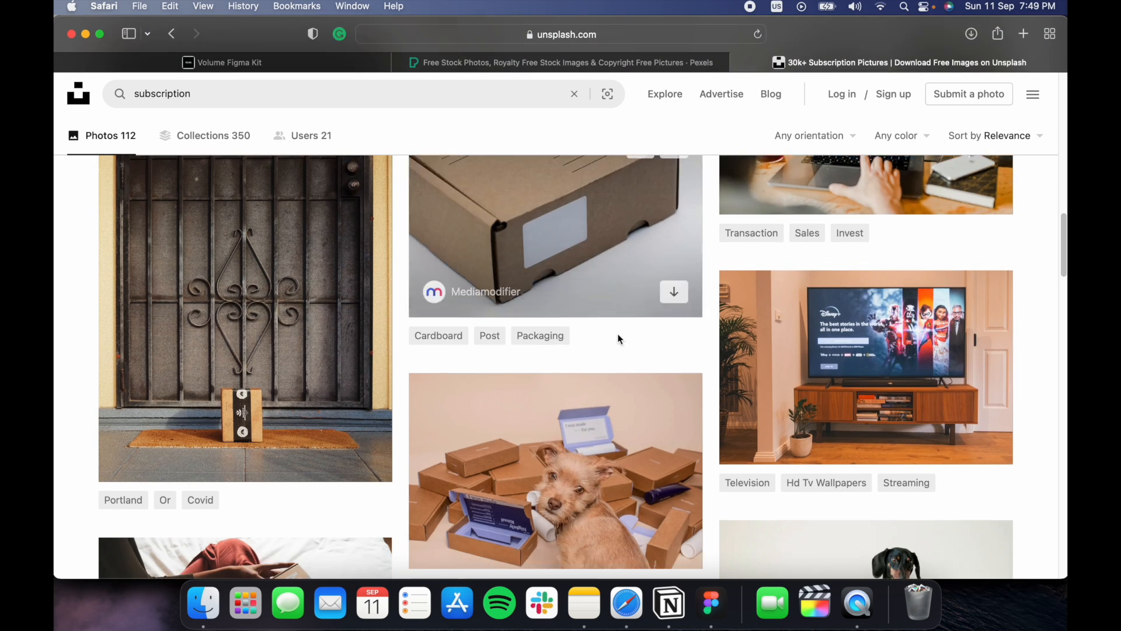
pyautogui.scroll(-15, 827, 307)
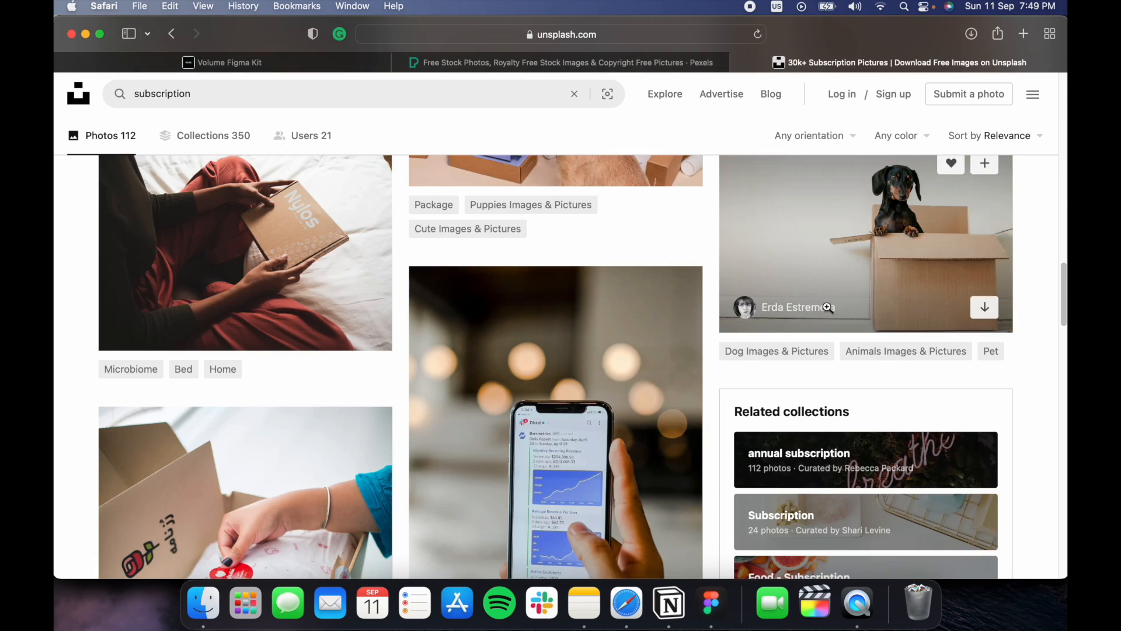
pyautogui.scroll(-7, 677, 289)
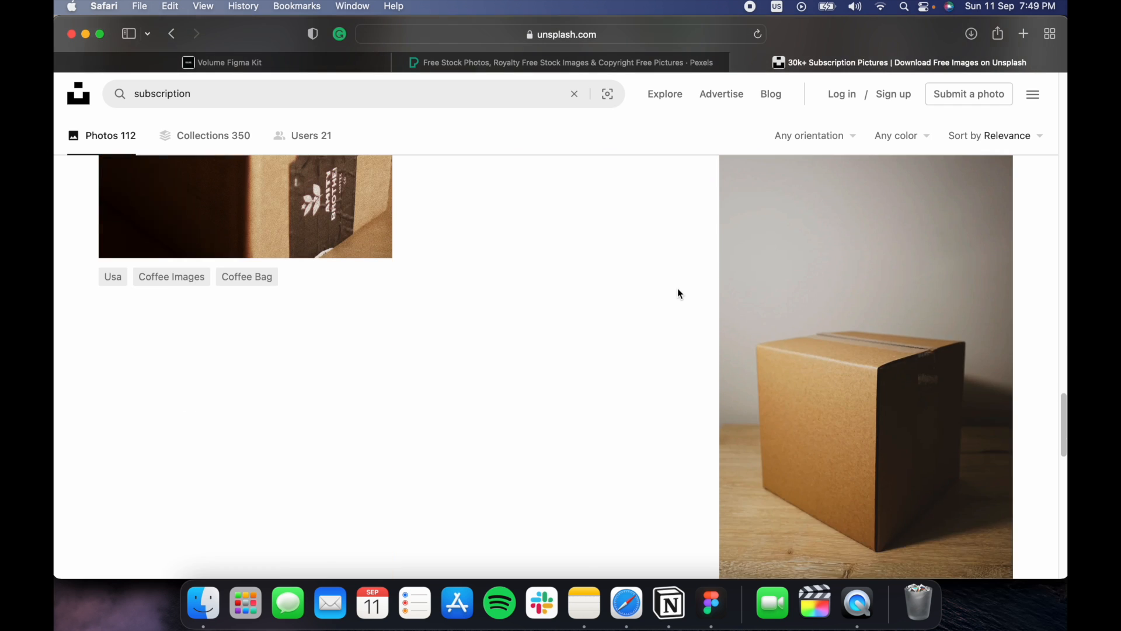
pyautogui.scroll(-8, 643, 309)
pyautogui.click(587, 433)
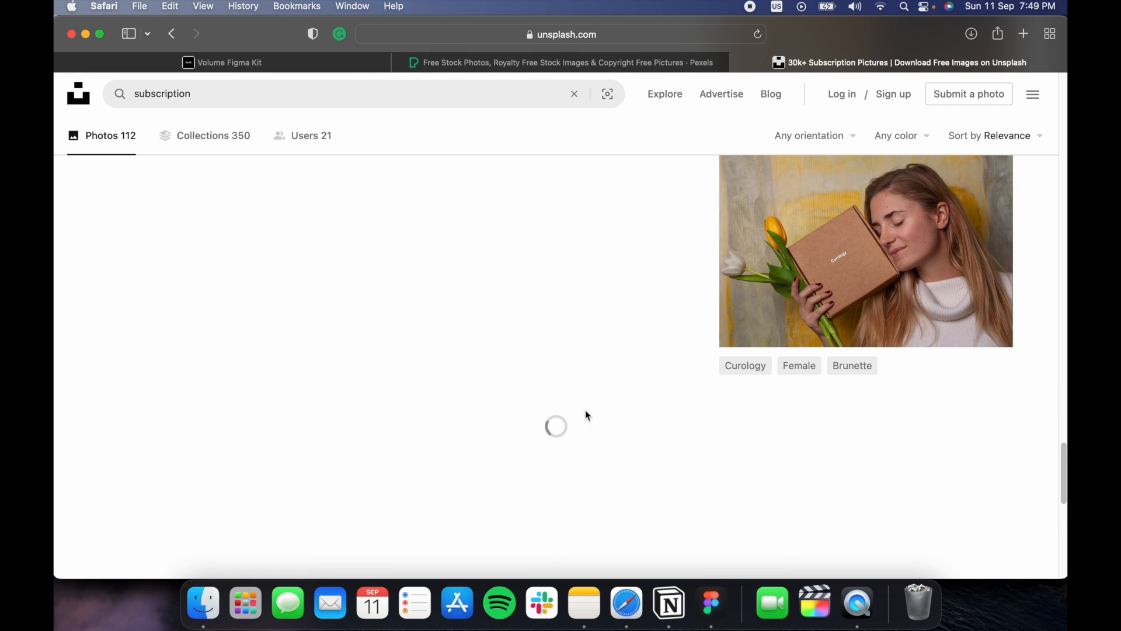
pyautogui.scroll(-10, 687, 299)
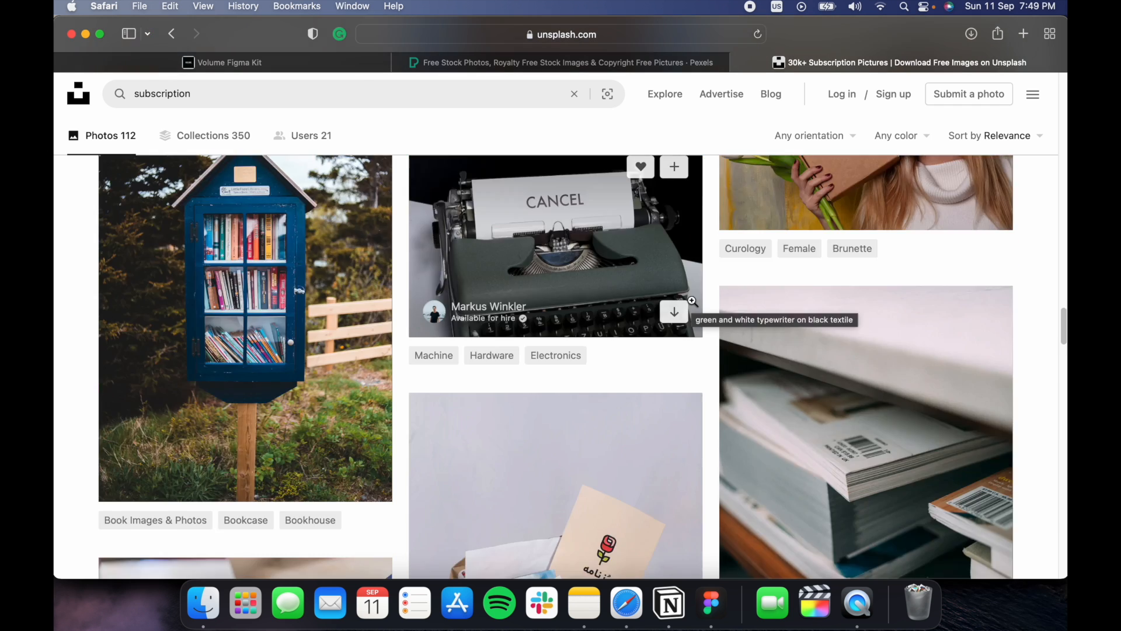
pyautogui.scroll(20, 356, 344)
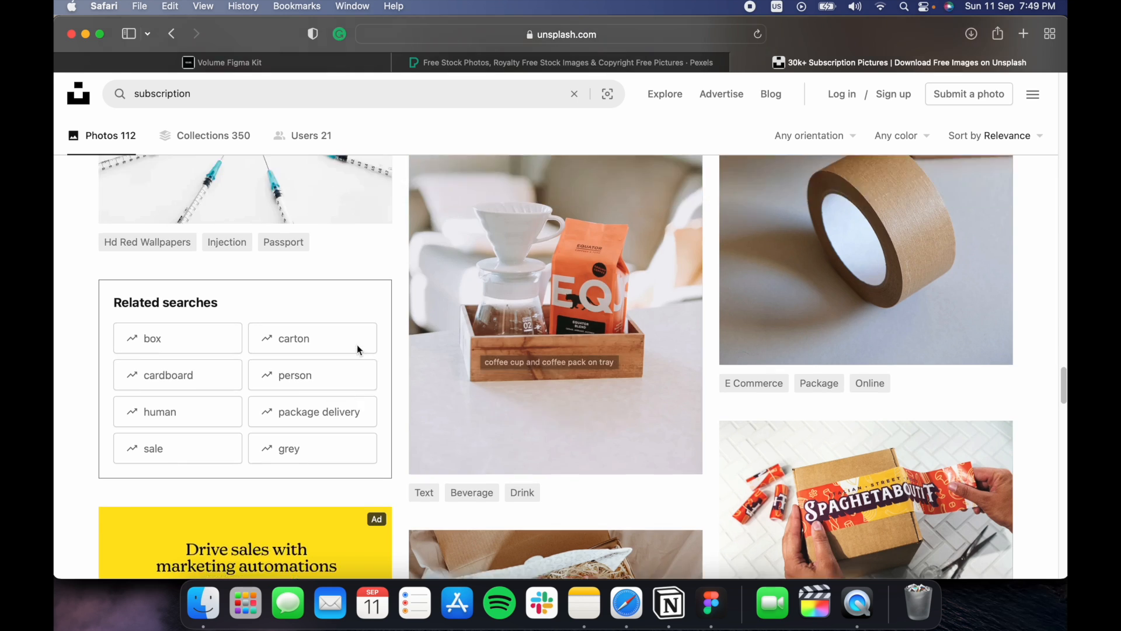
pyautogui.scroll(-3, 367, 349)
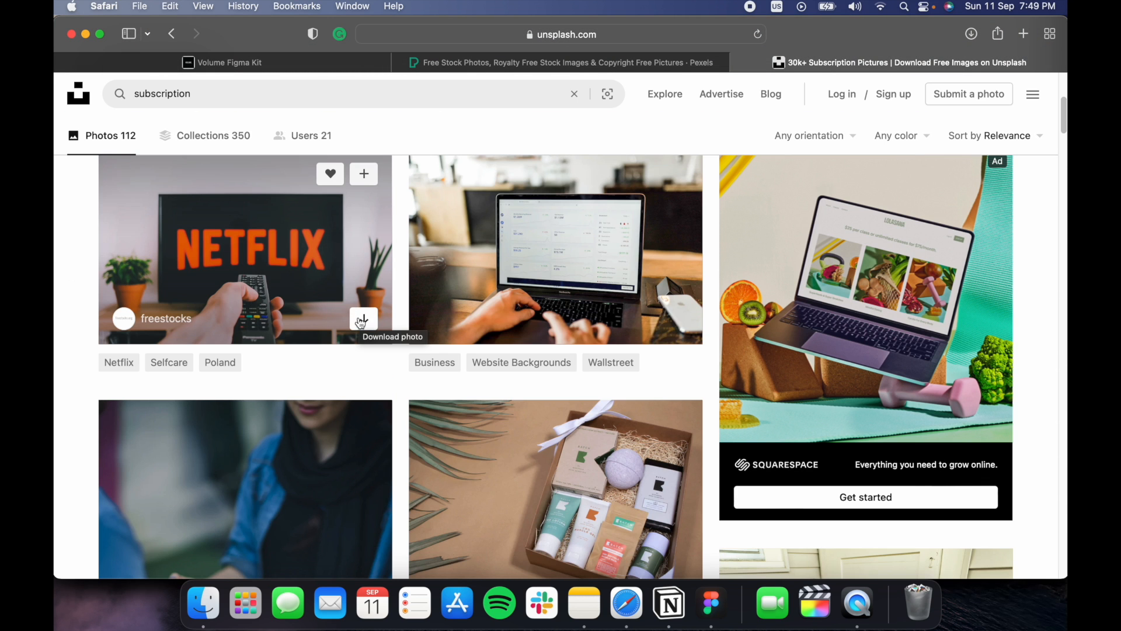
pyautogui.click(362, 319)
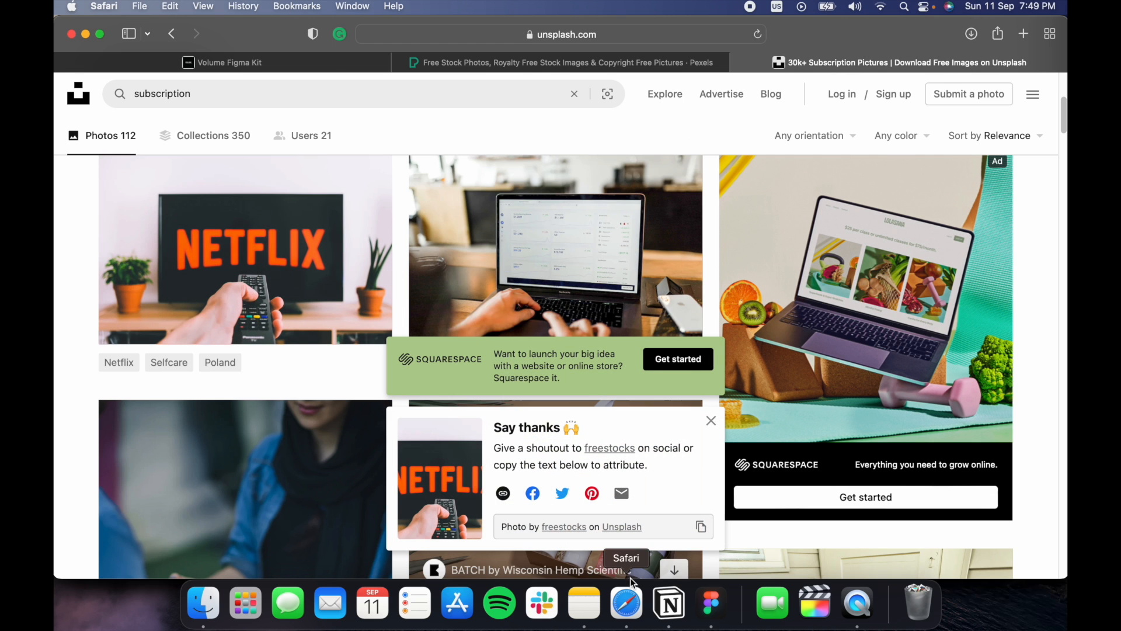
# In Figma, replace the Rectangle 1 mountain image with the downloaded freestocks photo and narrow the rectangle to 1080.
pyautogui.click(715, 607)
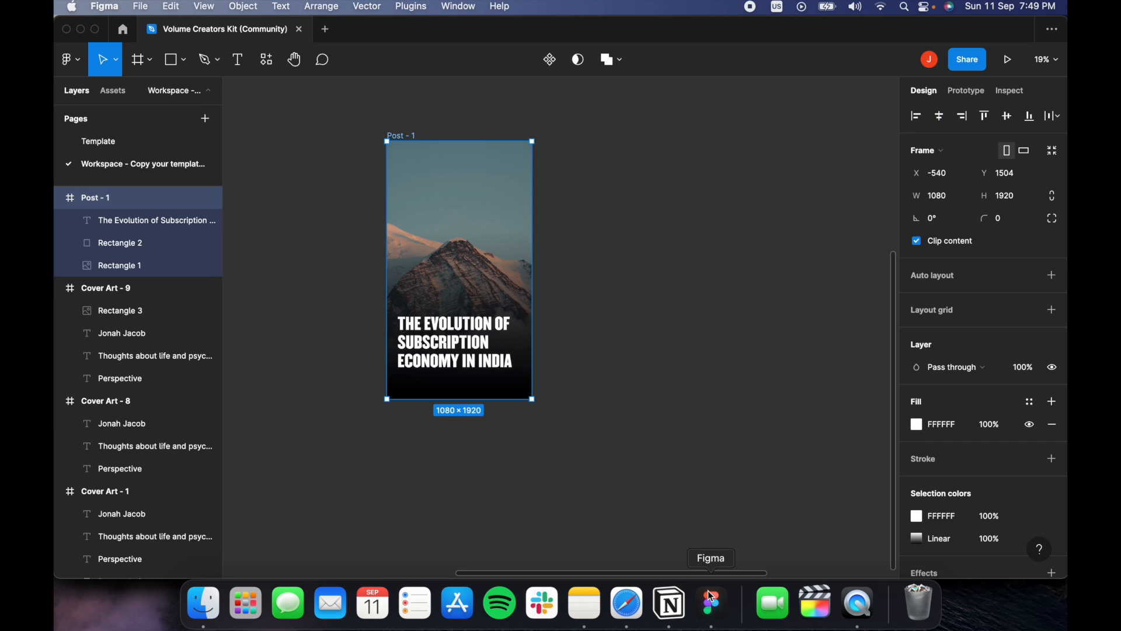
pyautogui.click(485, 191)
pyautogui.click(917, 425)
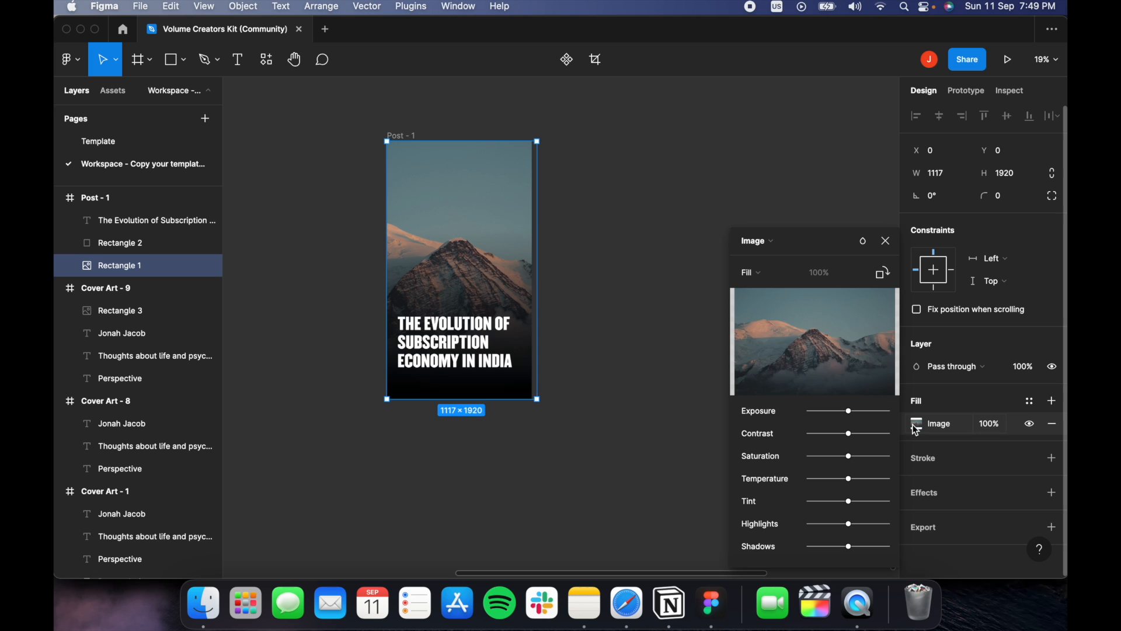
pyautogui.click(808, 344)
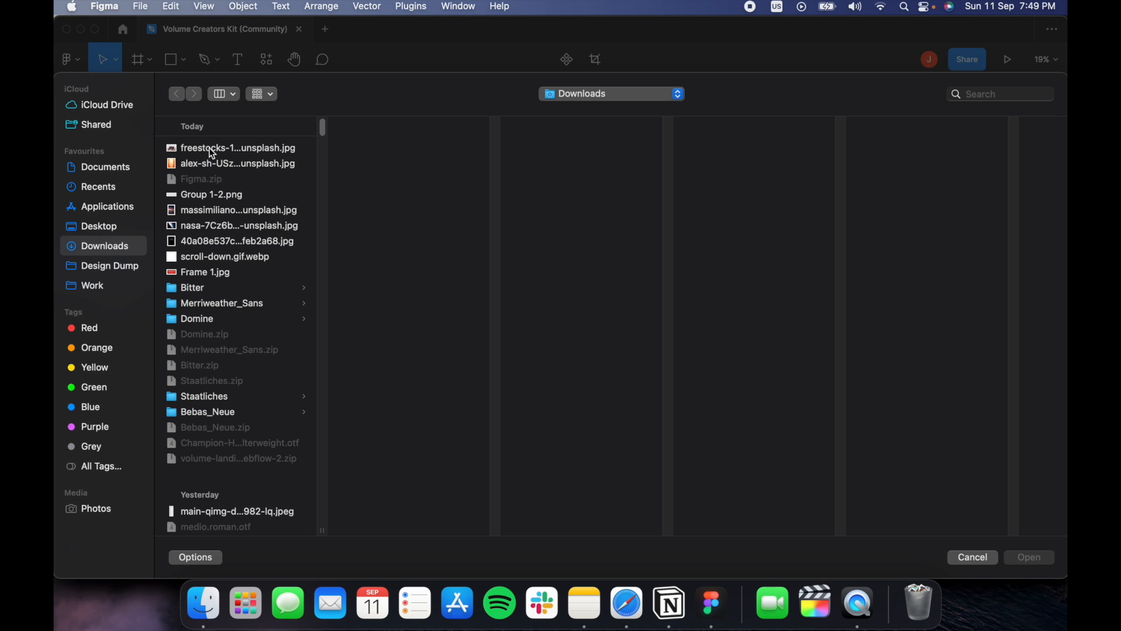
pyautogui.doubleClick(209, 149)
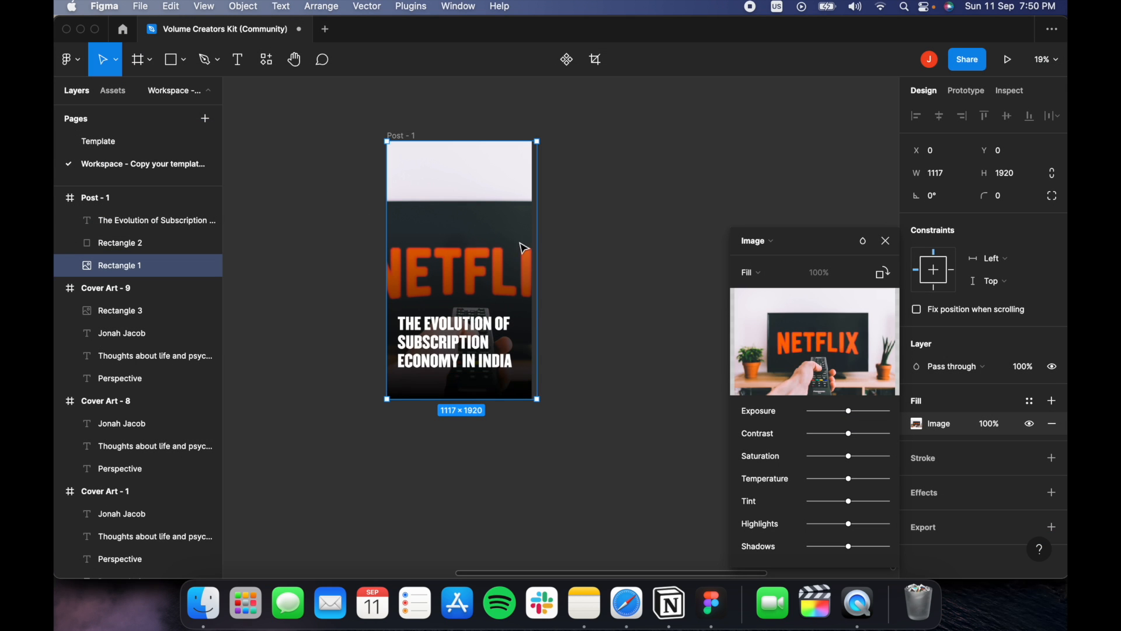
pyautogui.moveTo(536, 247); pyautogui.dragTo(532, 246)
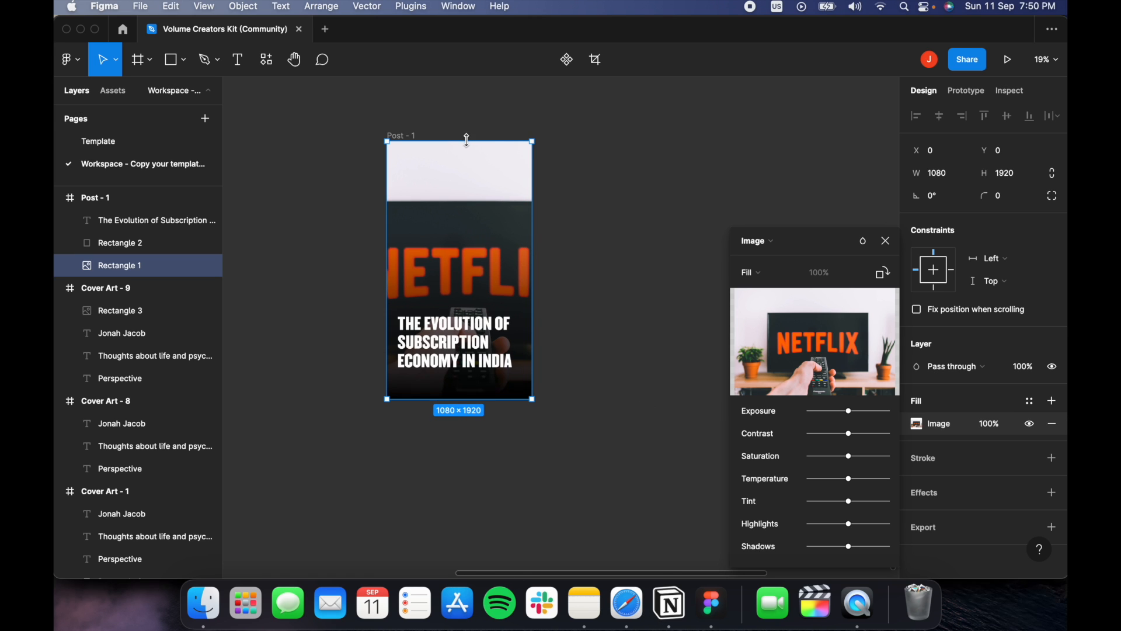
# Return to Unsplash in Safari, search for "netflix" and download the CardMapr.nl photo of Netflix on a tablet.
pyautogui.click(627, 603)
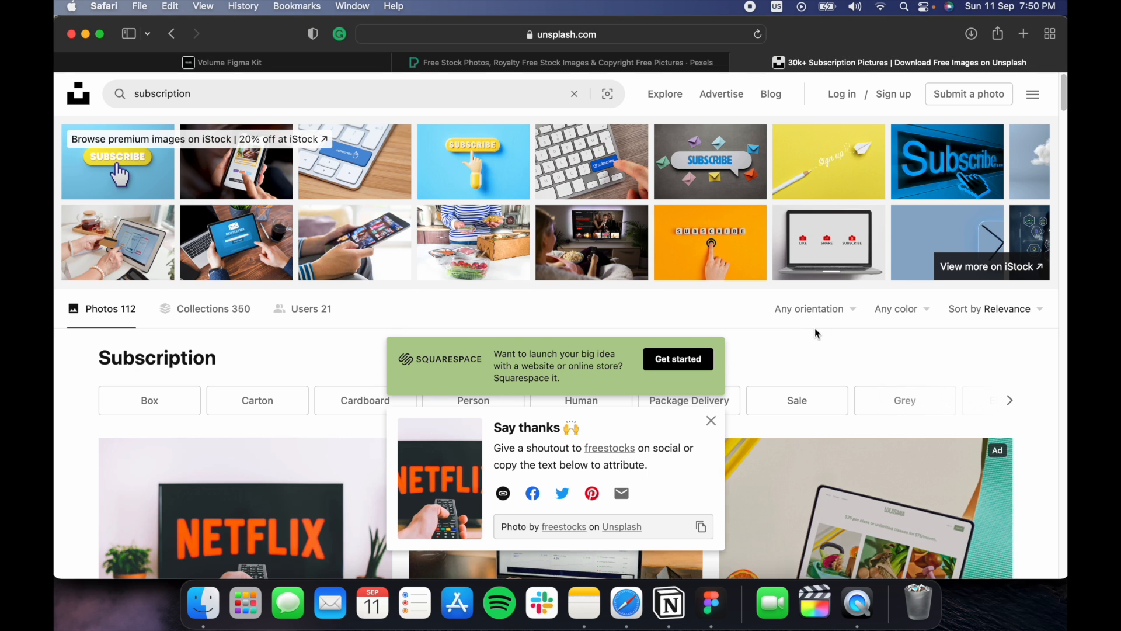
pyautogui.scroll(-3, 785, 275)
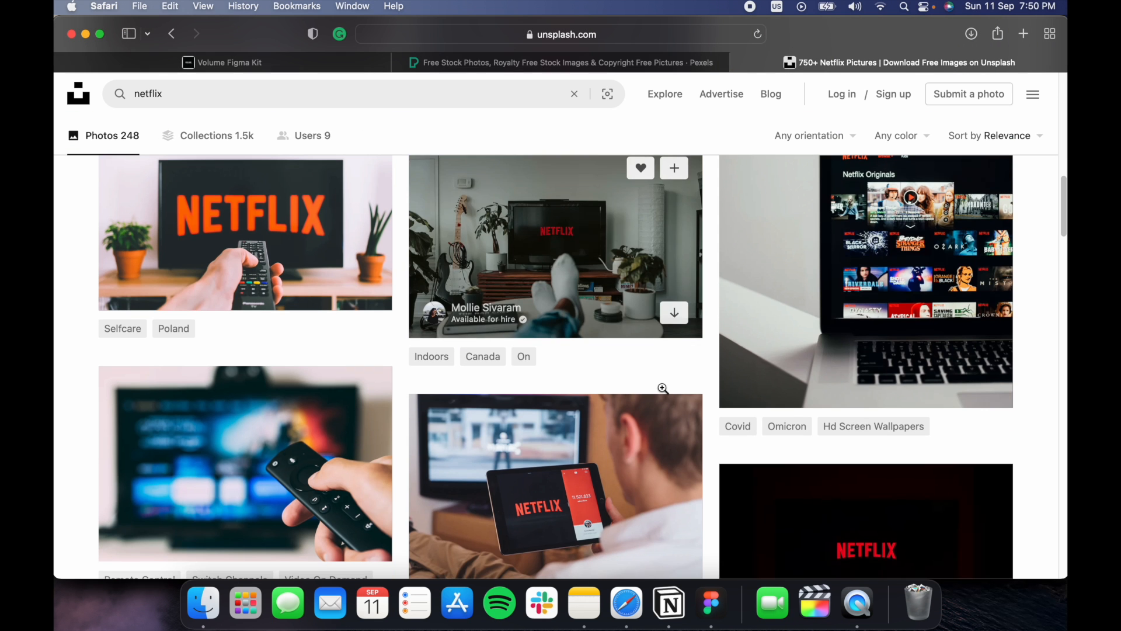
pyautogui.scroll(-1, 651, 363)
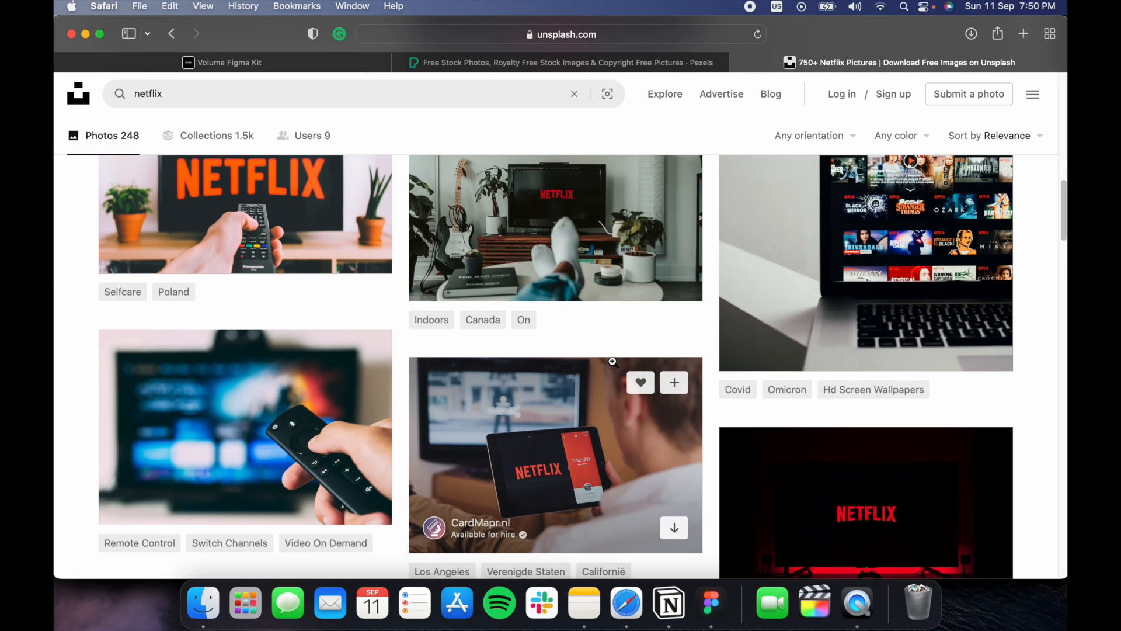
pyautogui.scroll(-4, 619, 359)
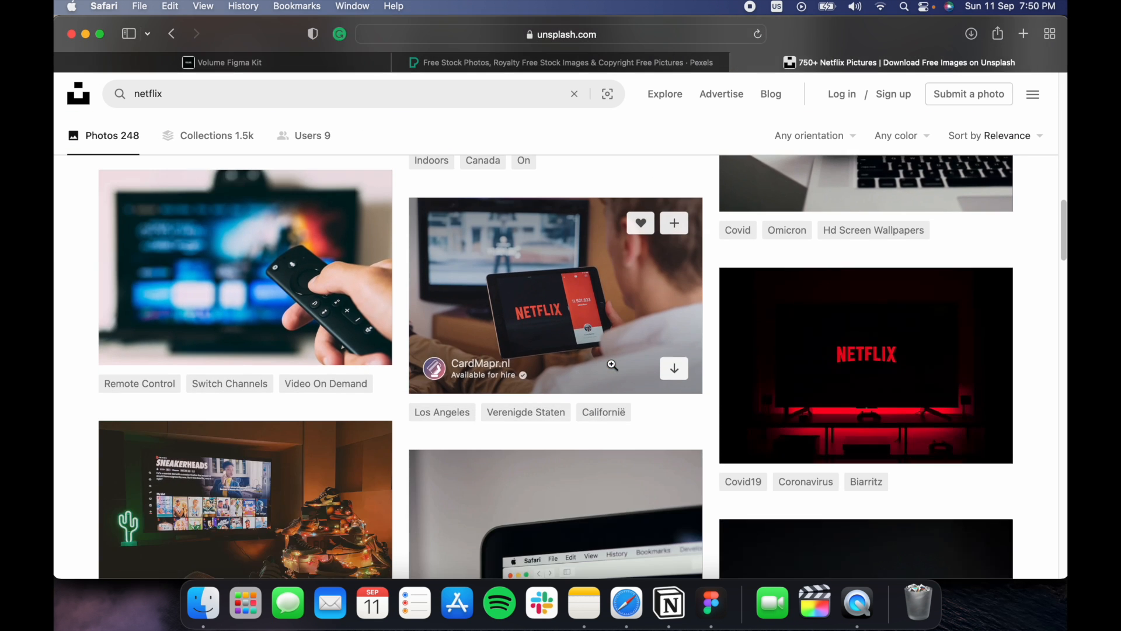
pyautogui.click(675, 374)
# Download the dark portrait photo of a hand holding a laptop that displays the Netflix logo.
pyautogui.scroll(-1, 672, 373)
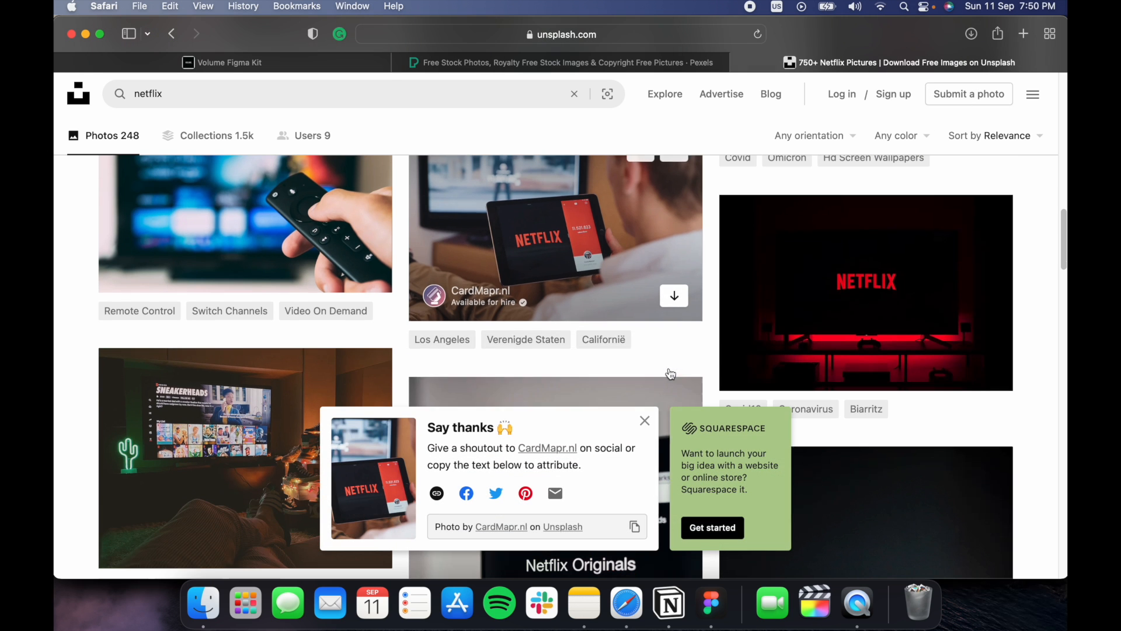
pyautogui.scroll(-4, 674, 397)
pyautogui.scroll(-4, 675, 401)
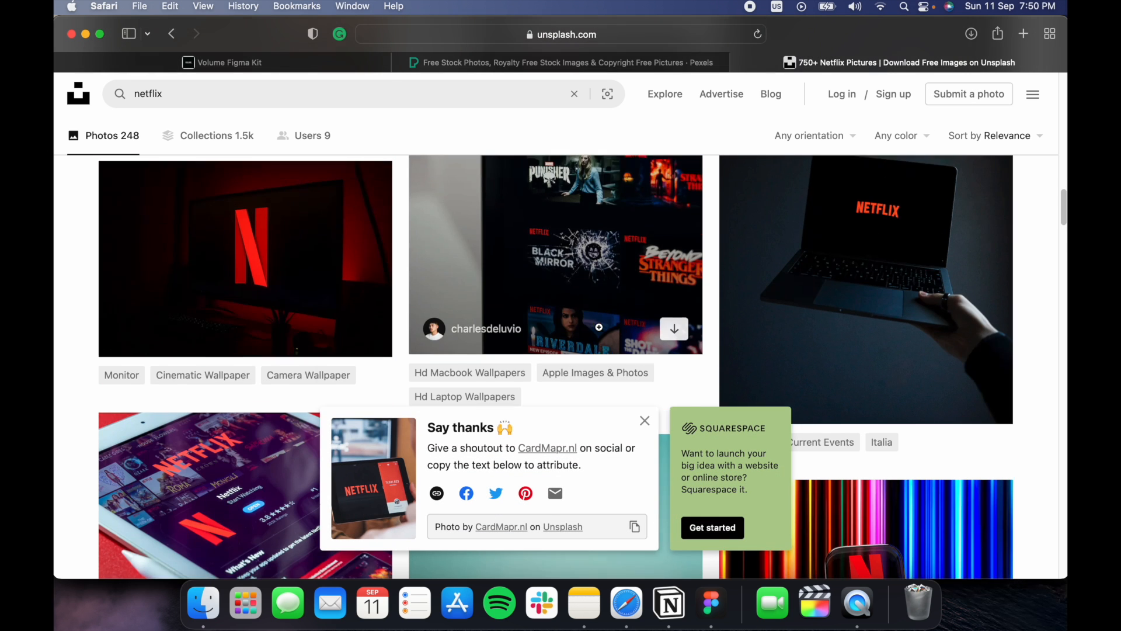
pyautogui.scroll(2, 779, 366)
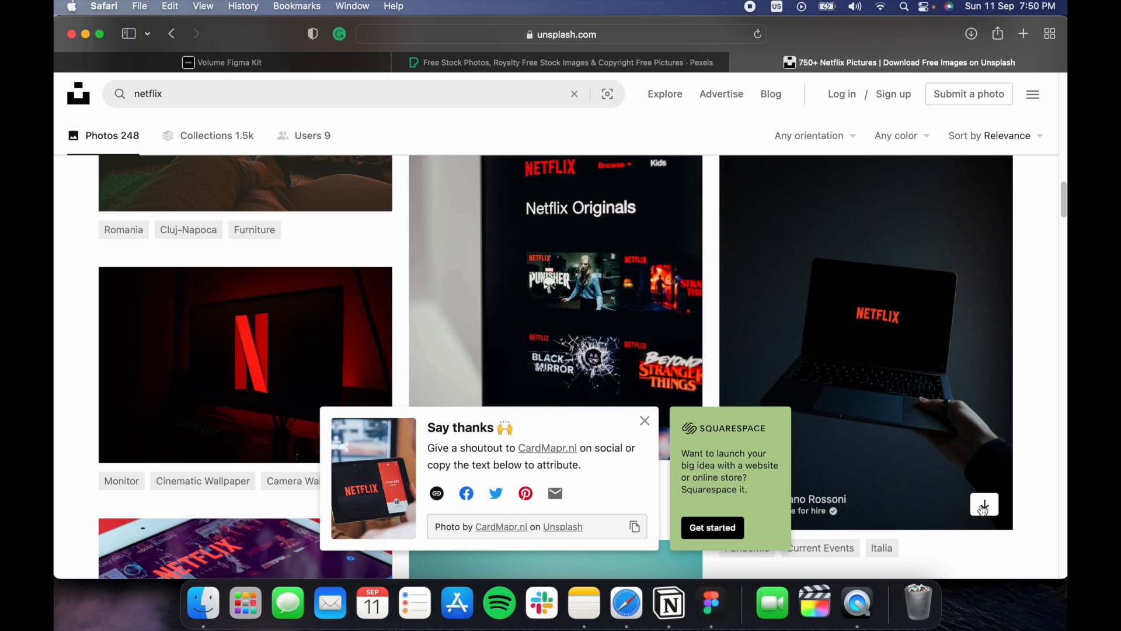
pyautogui.click(984, 506)
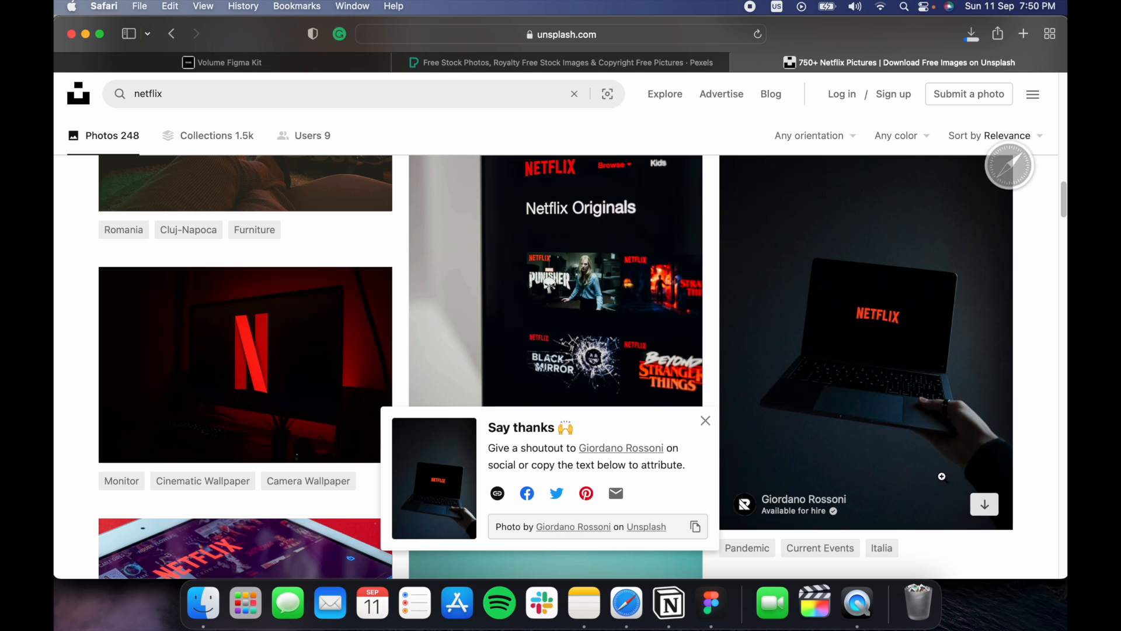
# Switch to Figma and replace the Rectangle 1 image with the downloaded photo of a hand holding the Netflix laptop.
pyautogui.click(711, 603)
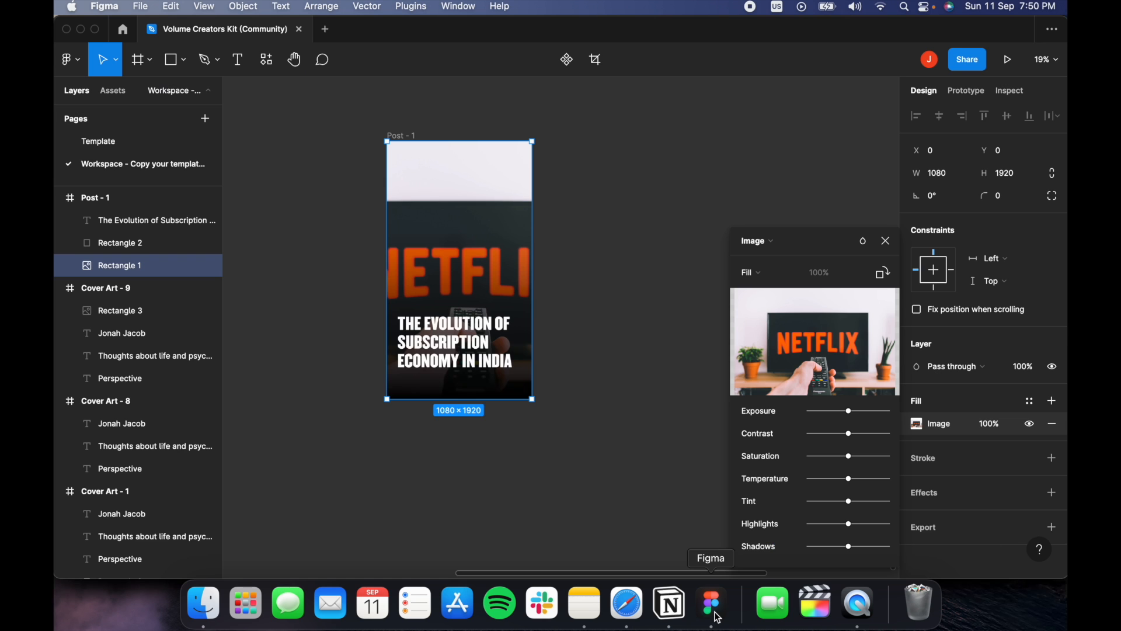
pyautogui.click(823, 349)
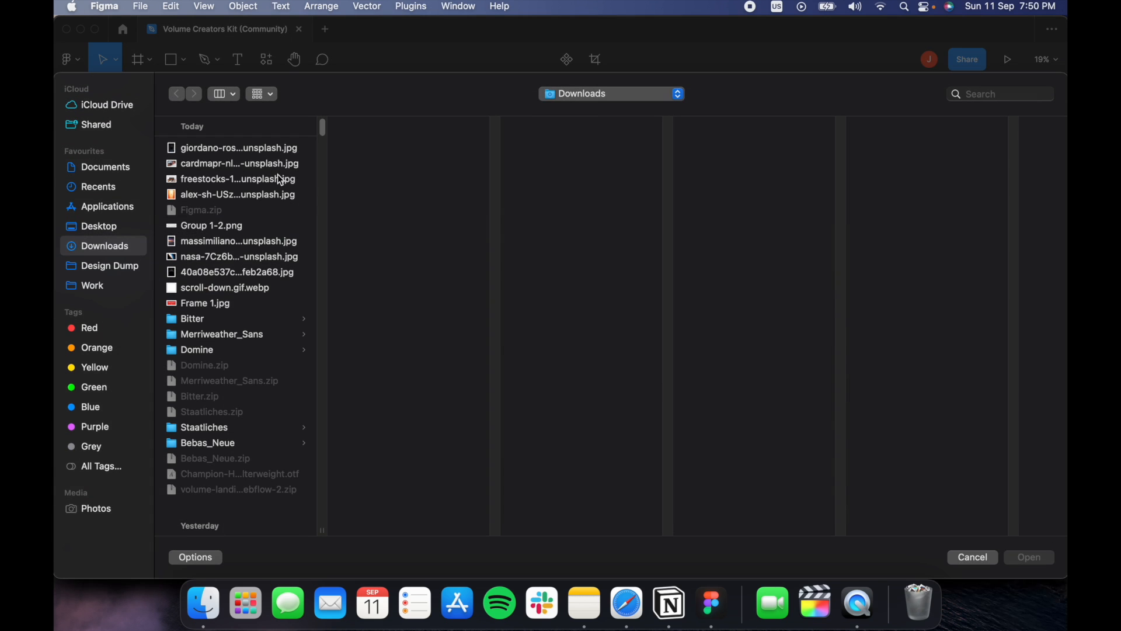
pyautogui.click(253, 148)
pyautogui.doubleClick(252, 148)
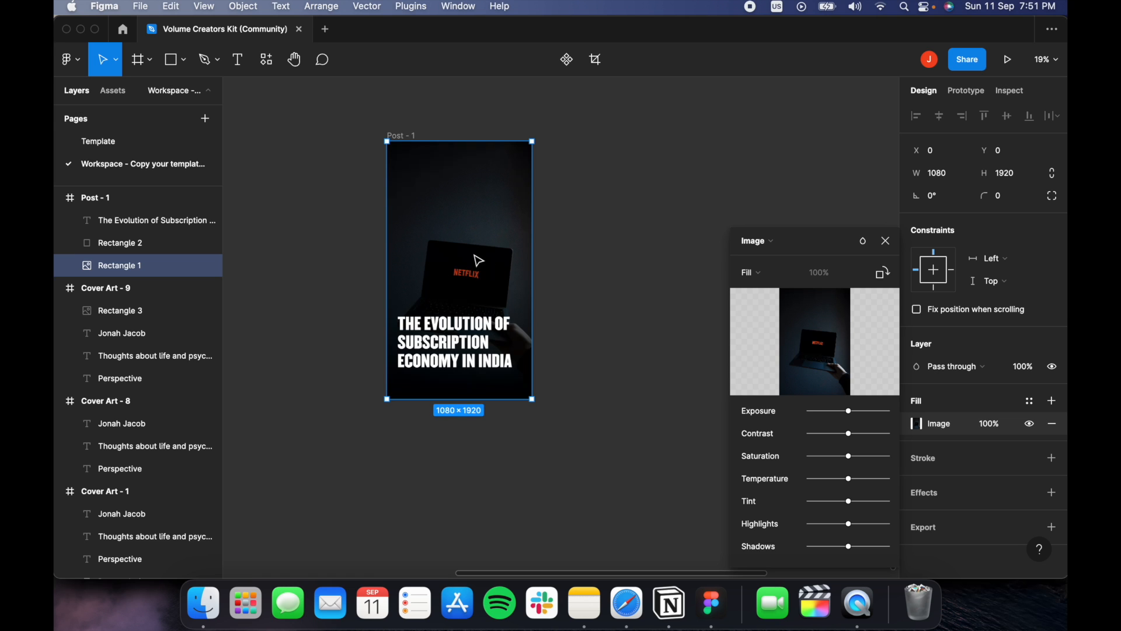
pyautogui.press('Escape')
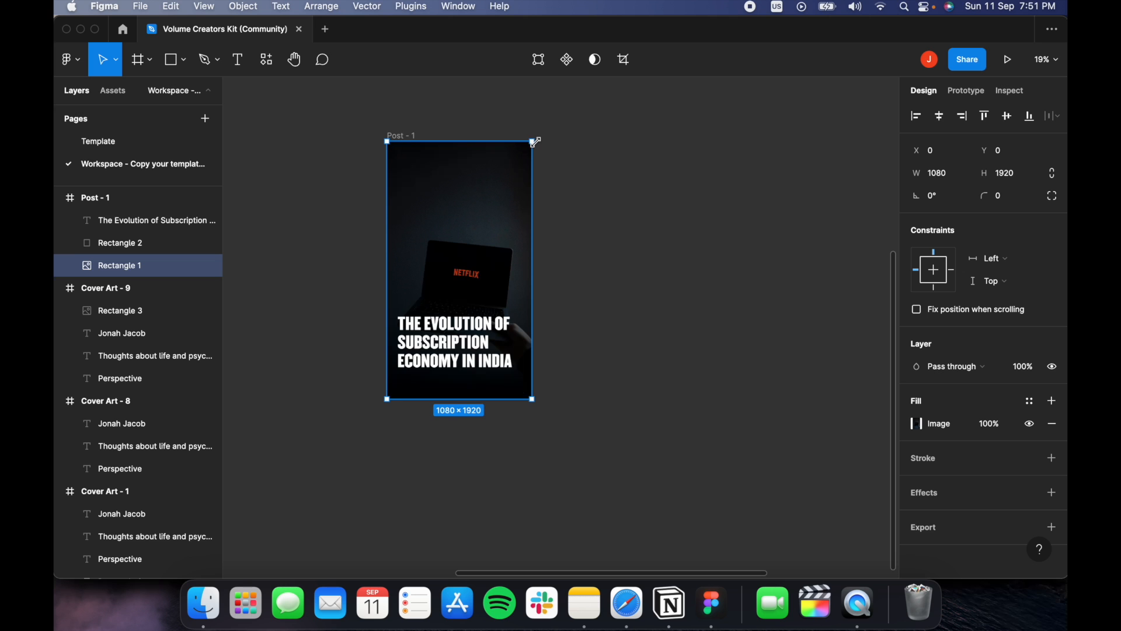
# Enlarge Rectangle 1 proportionally to about 1491 × 2525 and shift it to X -205 so the laptop sits centred in the Post - 1 frame.
pyautogui.moveTo(536, 141); pyautogui.dragTo(588, 101)
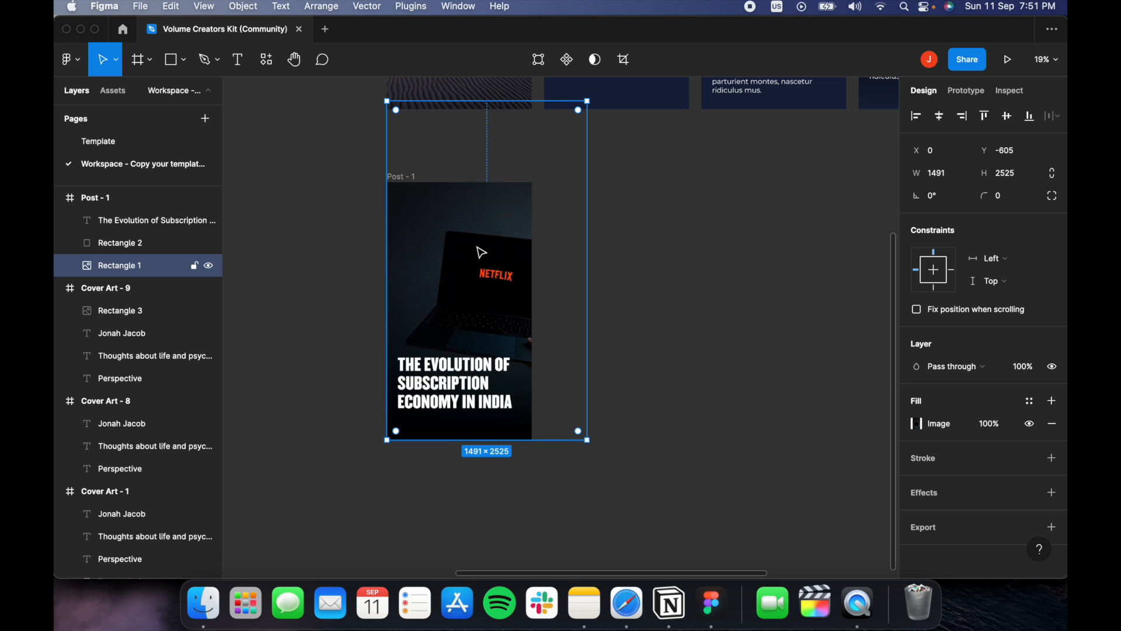
pyautogui.moveTo(481, 253); pyautogui.dragTo(450, 247)
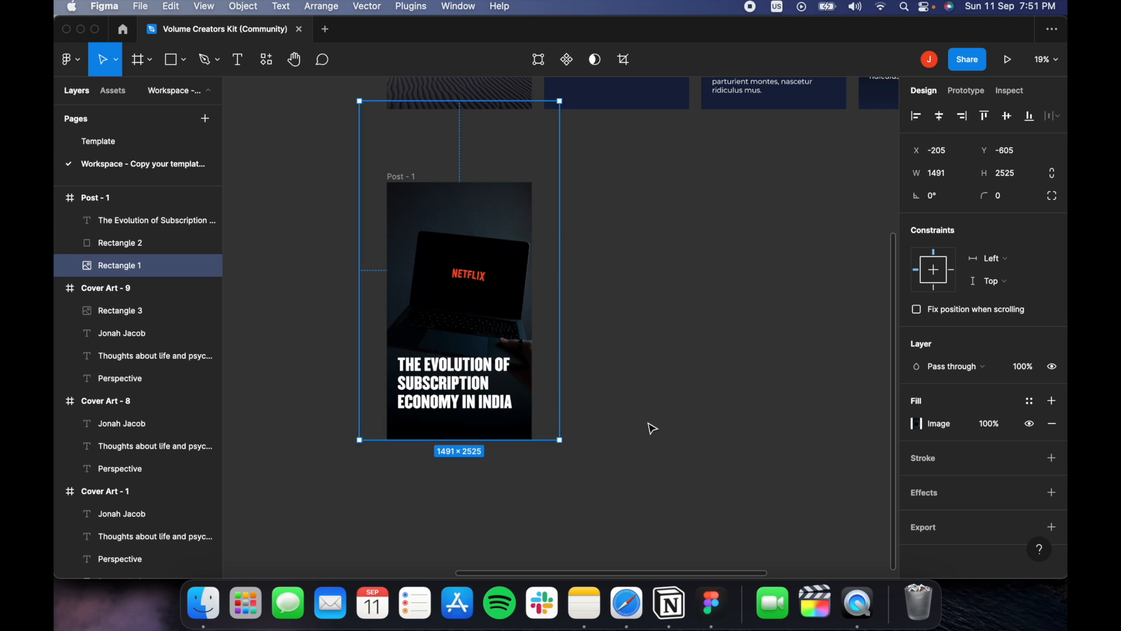
pyautogui.click(653, 429)
# Change the opaque end stop of Rectangle 2's linear gradient to the dark purple document color 2B0C4F.
pyautogui.moveTo(694, 459); pyautogui.dragTo(738, 440)
pyautogui.scroll(5, 526, 476)
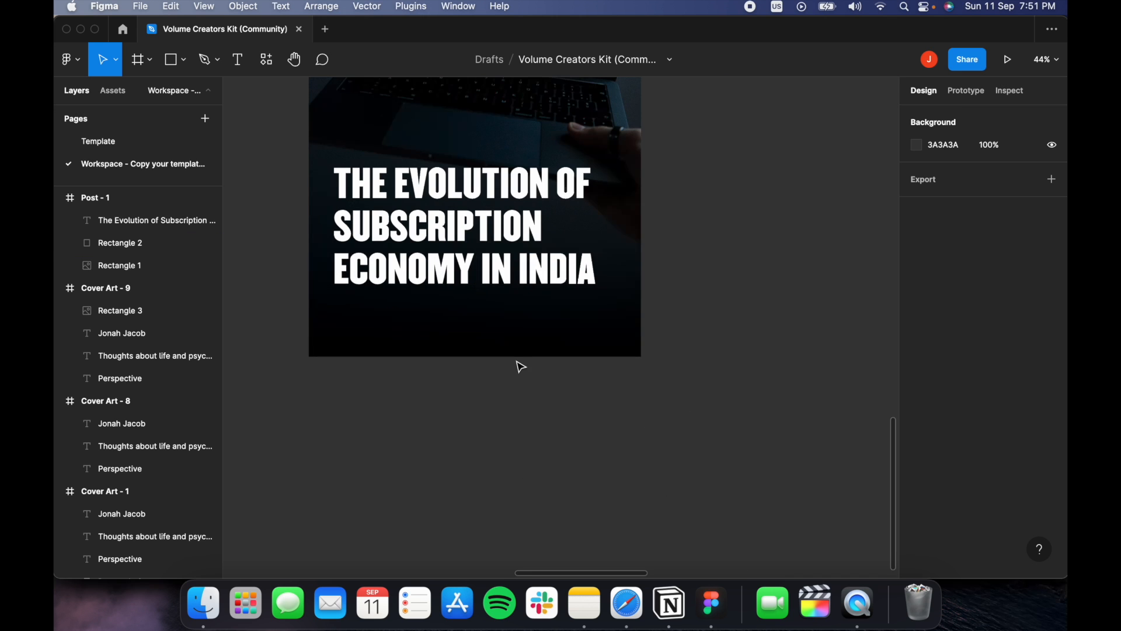
pyautogui.moveTo(518, 365); pyautogui.dragTo(572, 515)
pyautogui.click(572, 516)
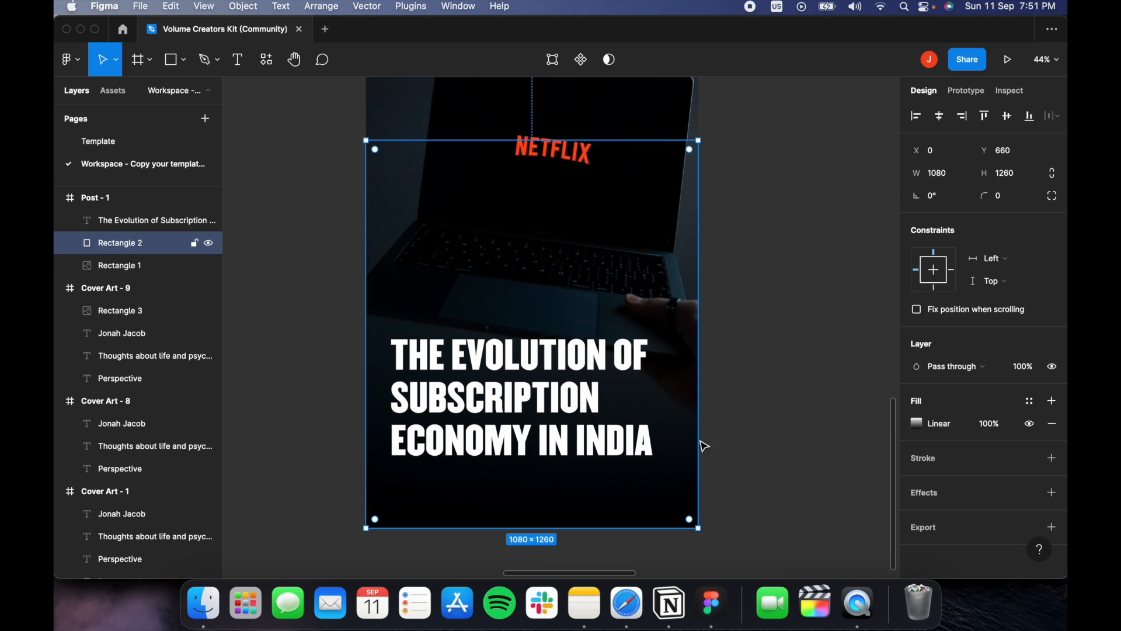
pyautogui.click(916, 423)
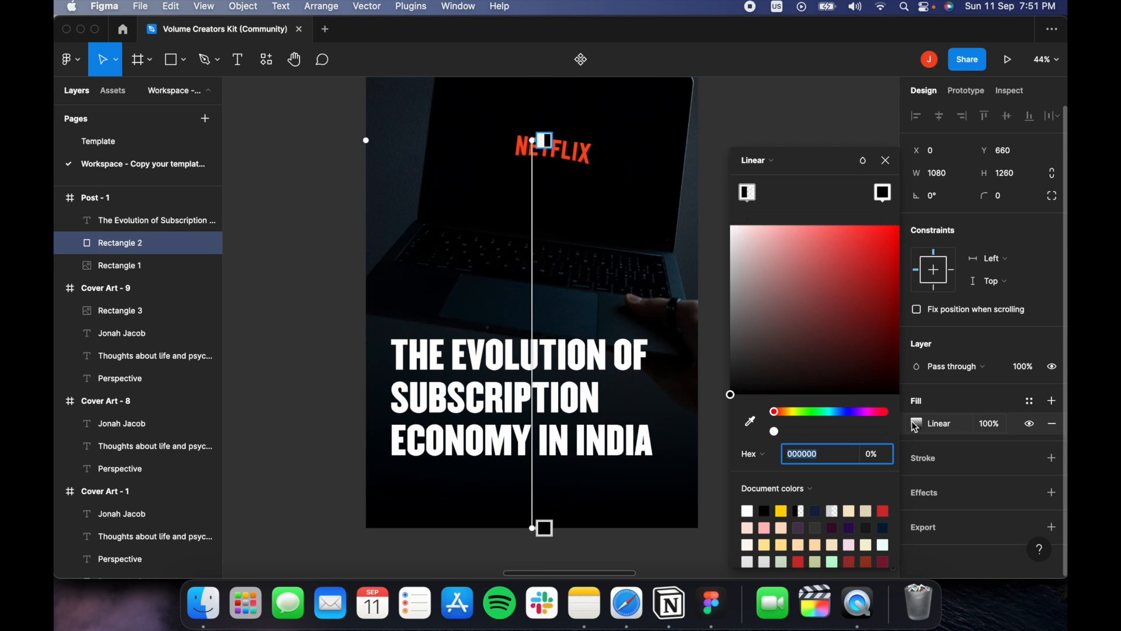
pyautogui.click(887, 195)
pyautogui.click(832, 527)
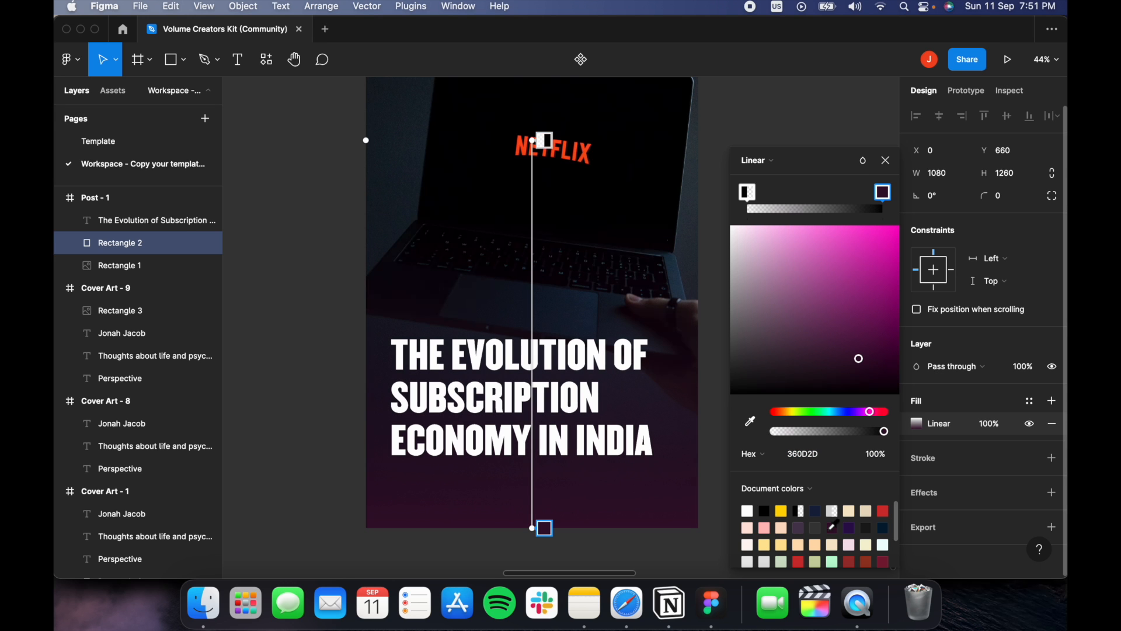
pyautogui.click(853, 527)
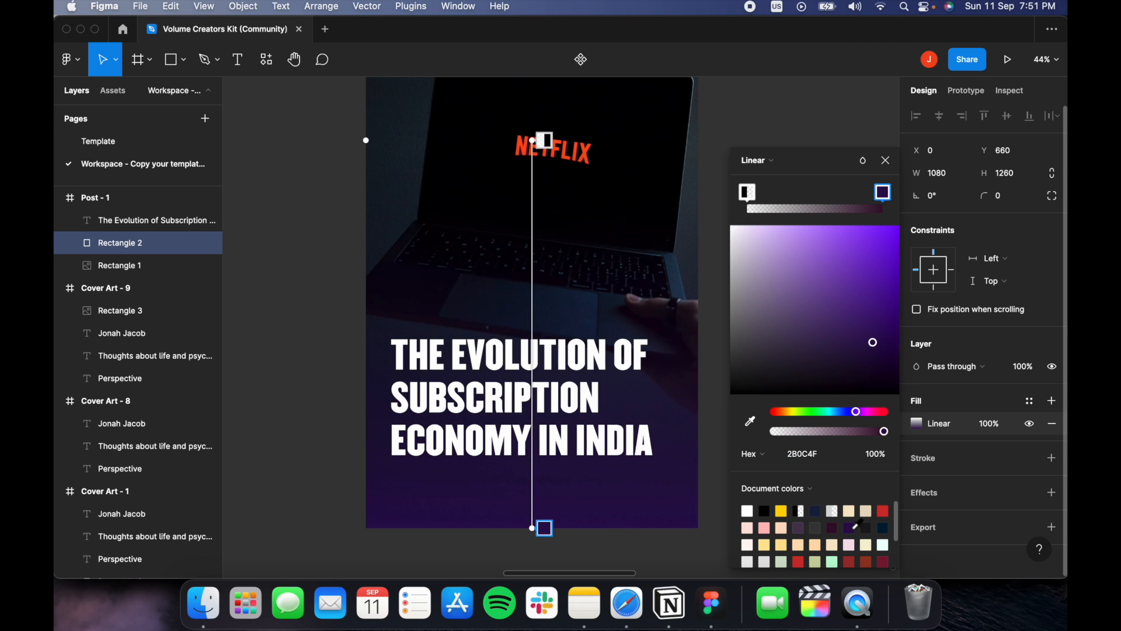
# Angle Rectangle 2's gradient diagonally, from just below the Netflix logo down to the cover's lower-left corner.
pyautogui.scroll(3, 508, 206)
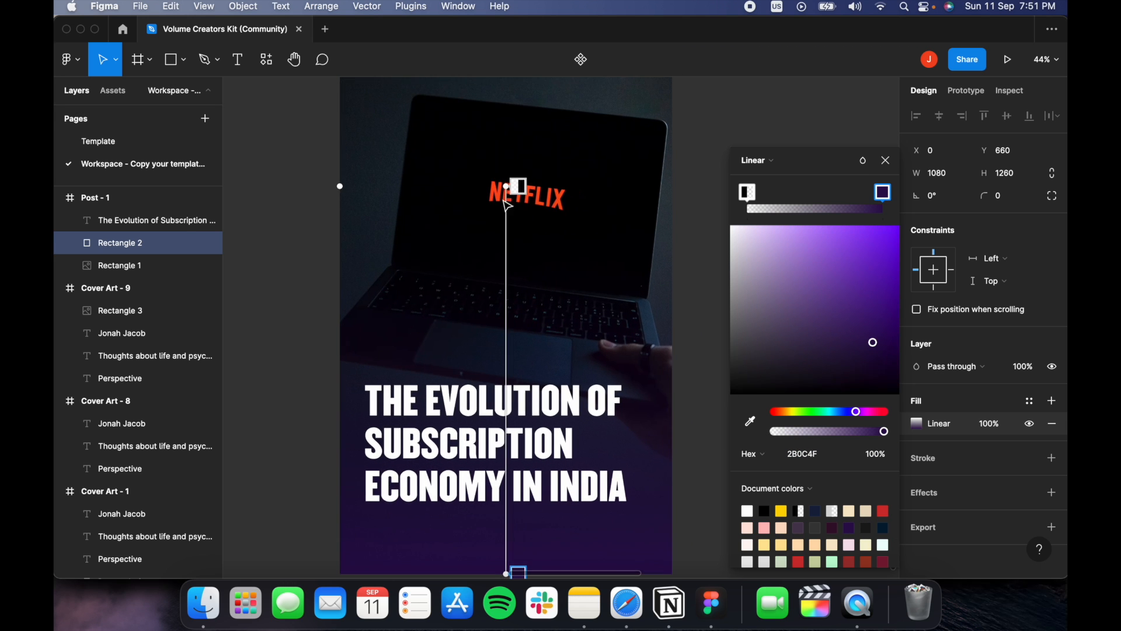
pyautogui.moveTo(510, 186); pyautogui.dragTo(591, 162)
pyautogui.scroll(-5, 520, 527)
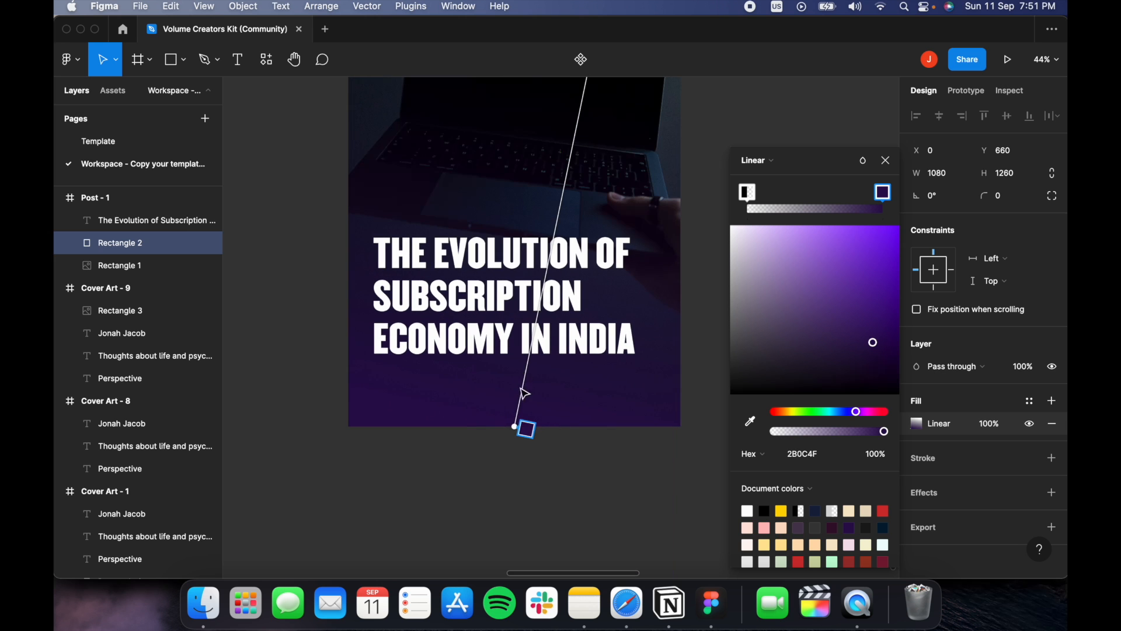
pyautogui.moveTo(514, 430); pyautogui.dragTo(386, 430)
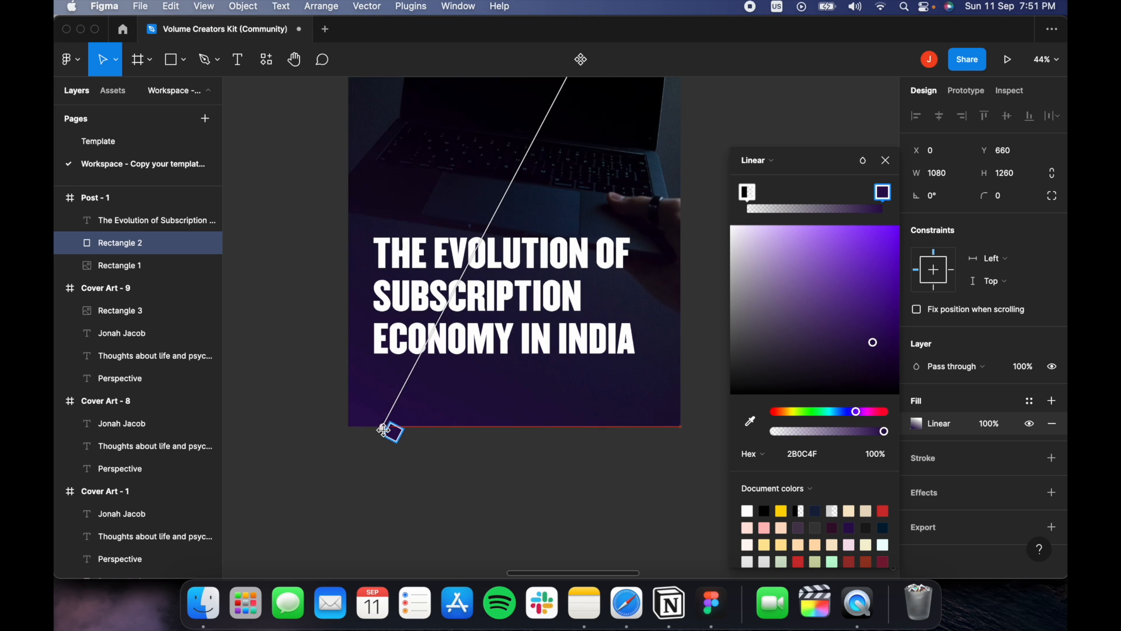
pyautogui.scroll(5, 461, 537)
pyautogui.moveTo(600, 175); pyautogui.dragTo(627, 174)
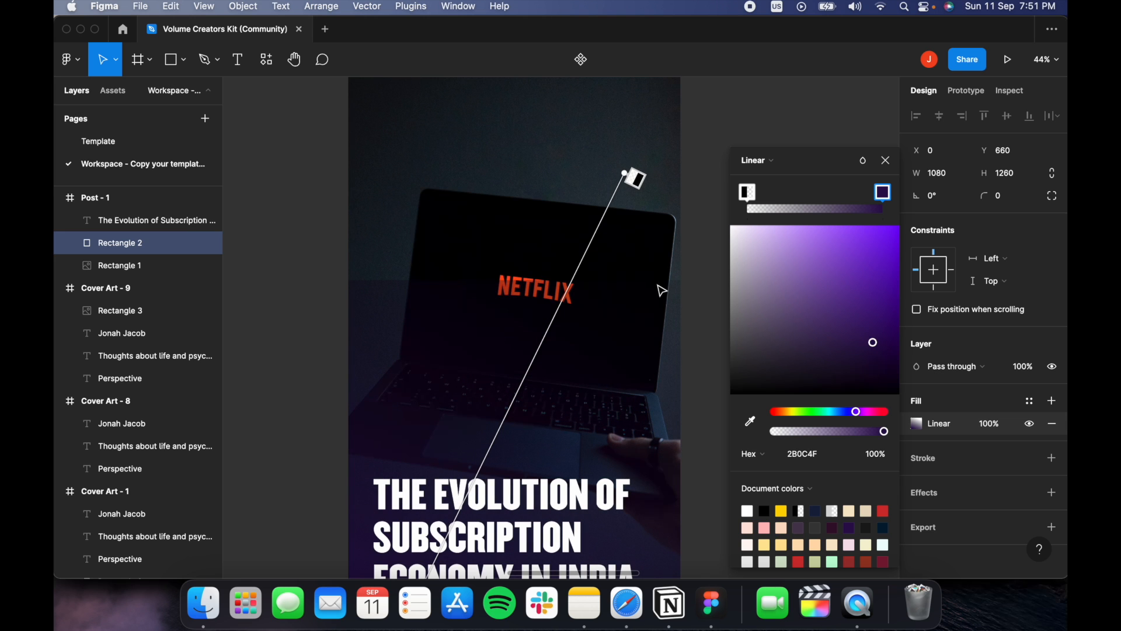
pyautogui.moveTo(625, 176); pyautogui.dragTo(537, 325)
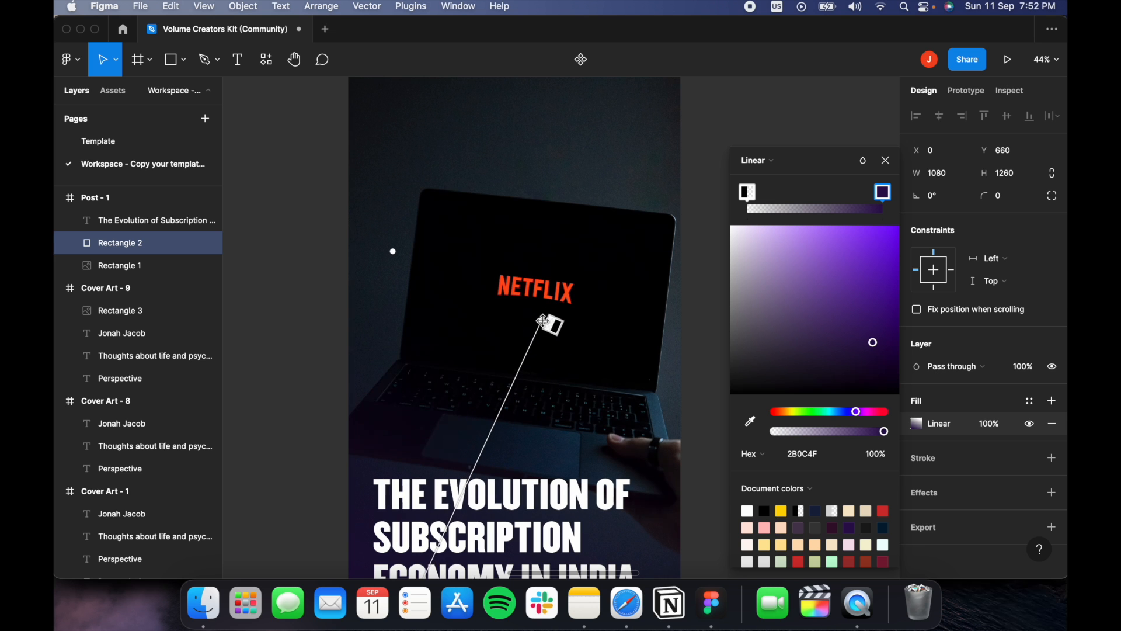
pyautogui.scroll(-5, 654, 409)
pyautogui.scroll(-5, 676, 299)
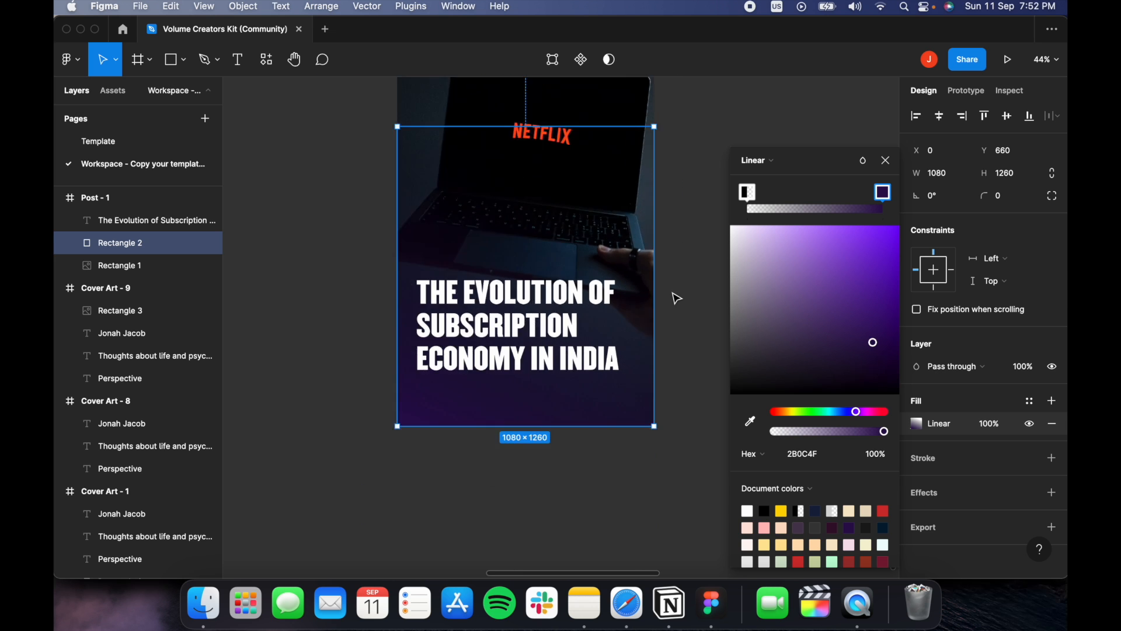
pyautogui.click(682, 176)
# Copy the "Perspective" label and the author name from the top of Slide- 1 into the Post - 1 frame.
pyautogui.scroll(10, 658, 215)
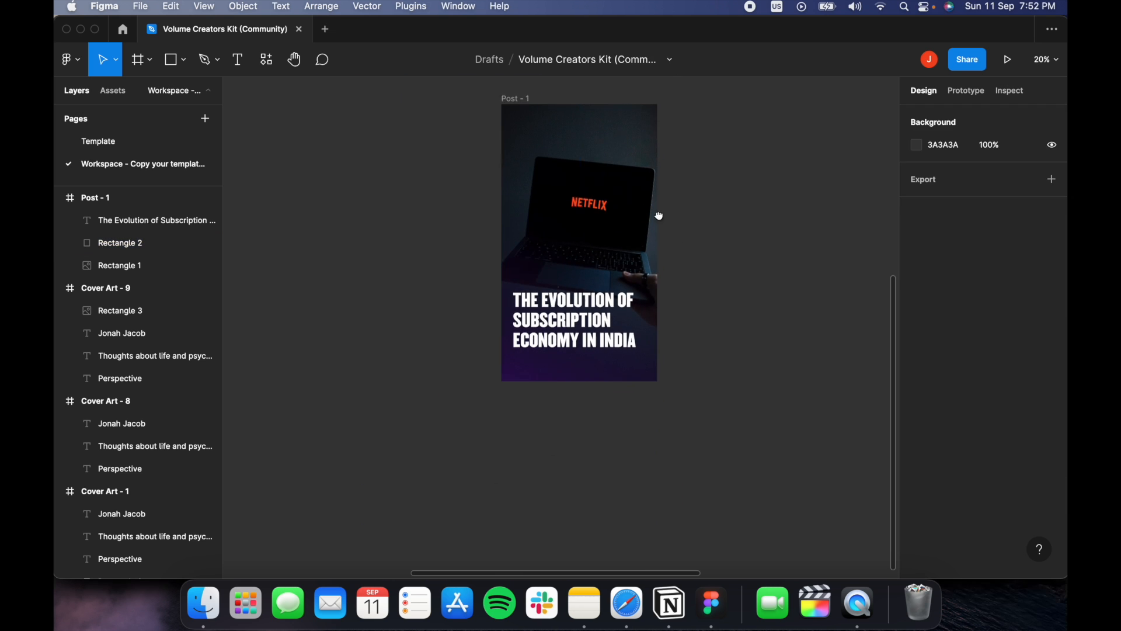
pyautogui.moveTo(635, 293); pyautogui.dragTo(634, 301)
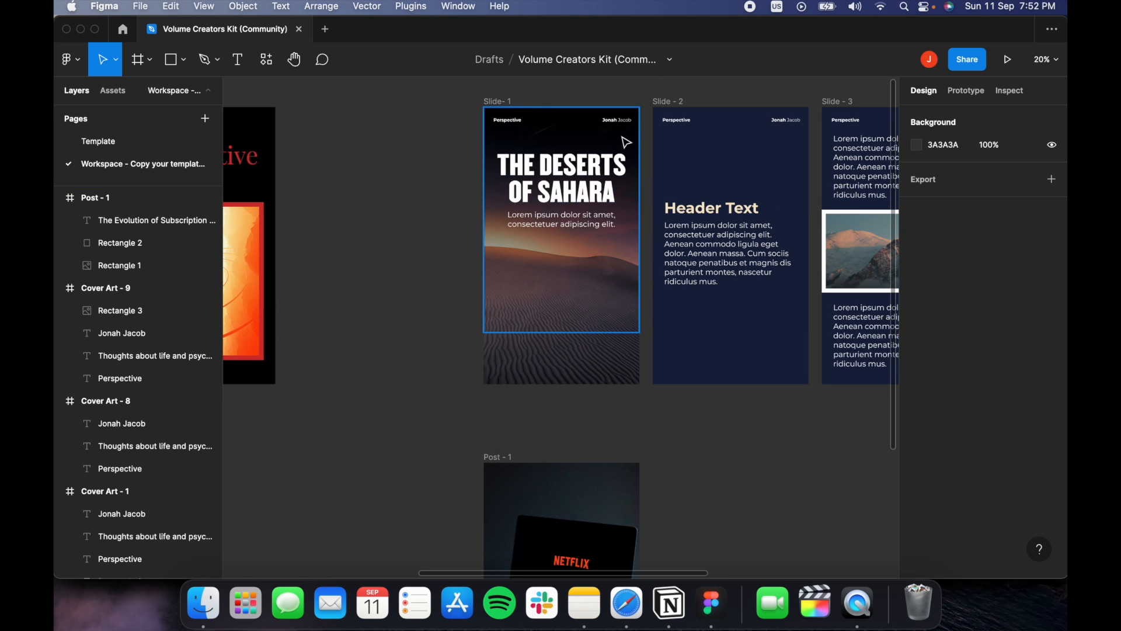
pyautogui.click(617, 119)
pyautogui.keyDown('shift'); pyautogui.click(508, 120); pyautogui.keyUp('shift')
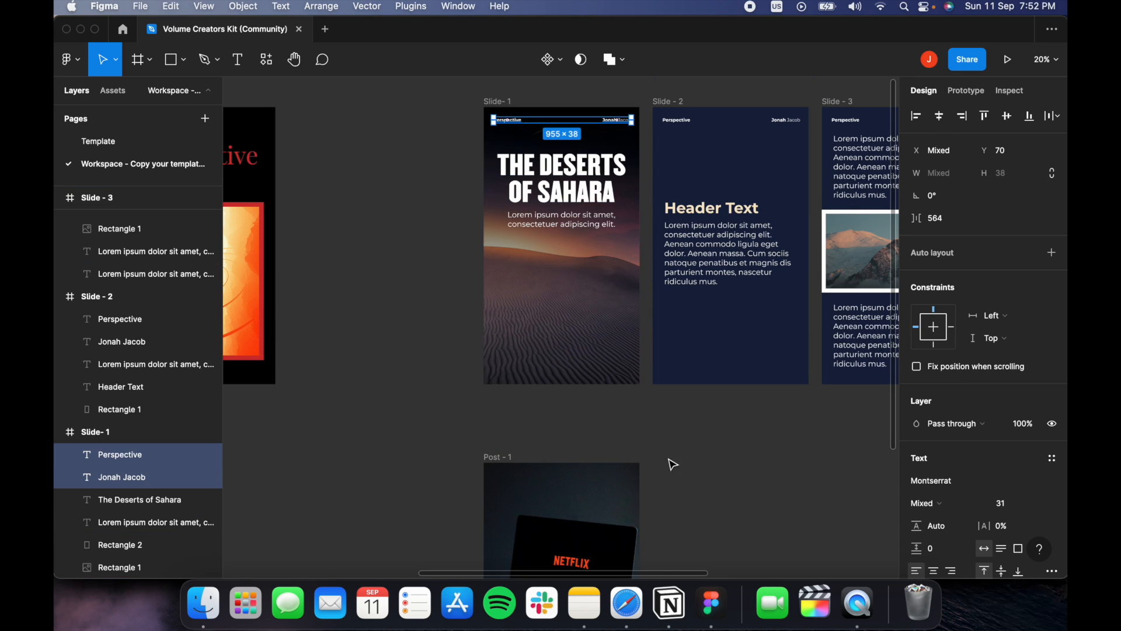
pyautogui.scroll(-5, 673, 465)
pyautogui.click(492, 173)
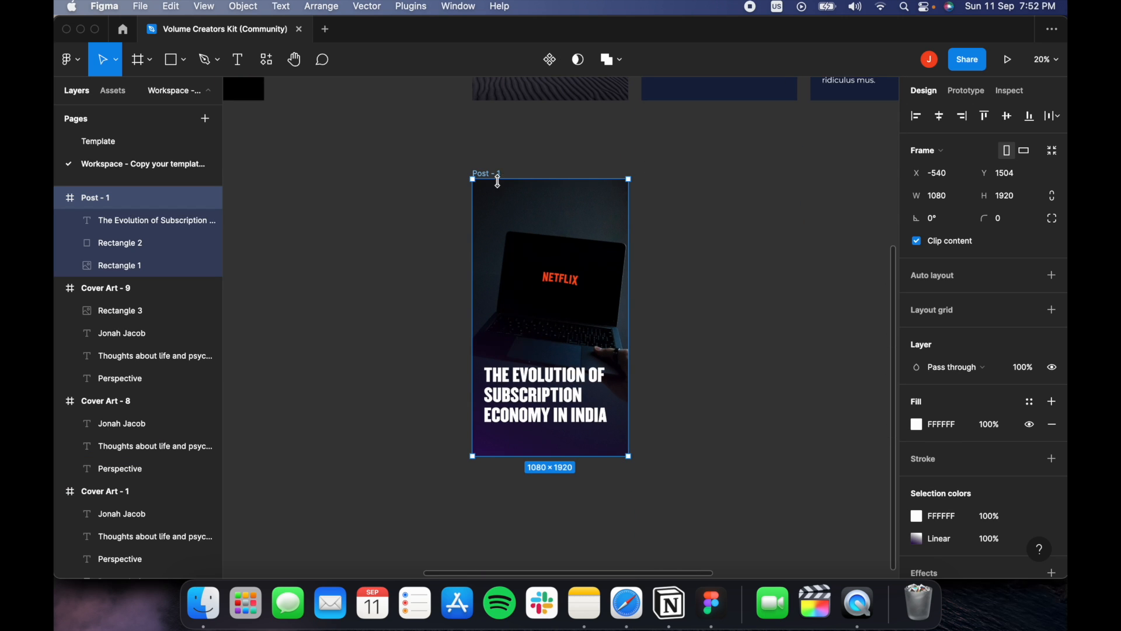
pyautogui.press('super+v')
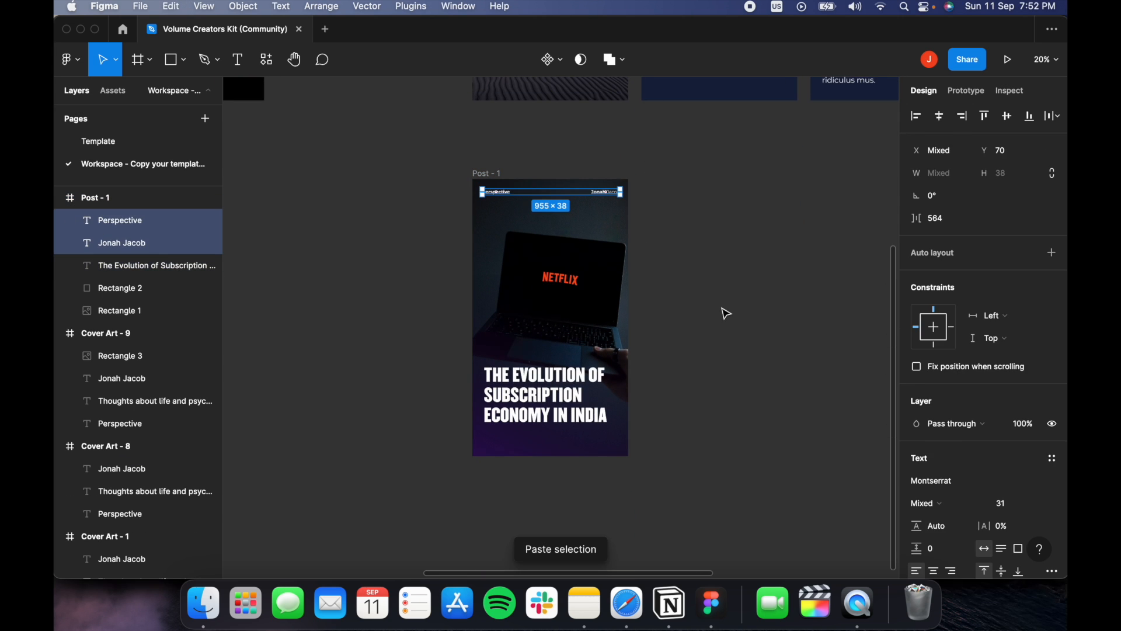
pyautogui.click(725, 314)
pyautogui.scroll(4, 629, 463)
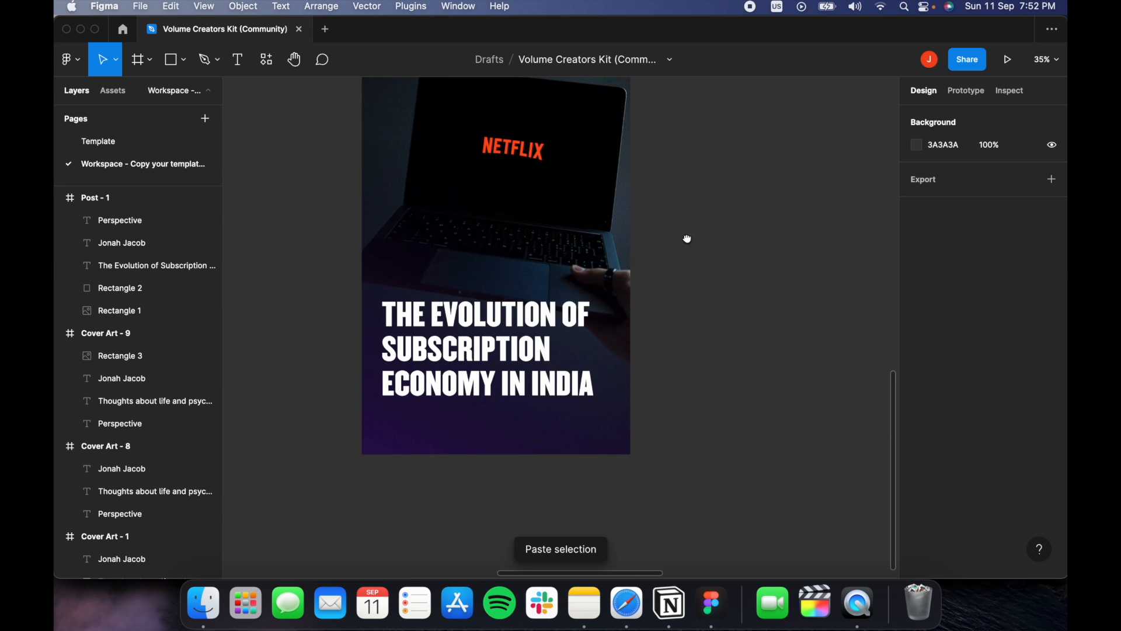
pyautogui.moveTo(688, 239); pyautogui.dragTo(700, 353)
pyautogui.scroll(-2, 684, 346)
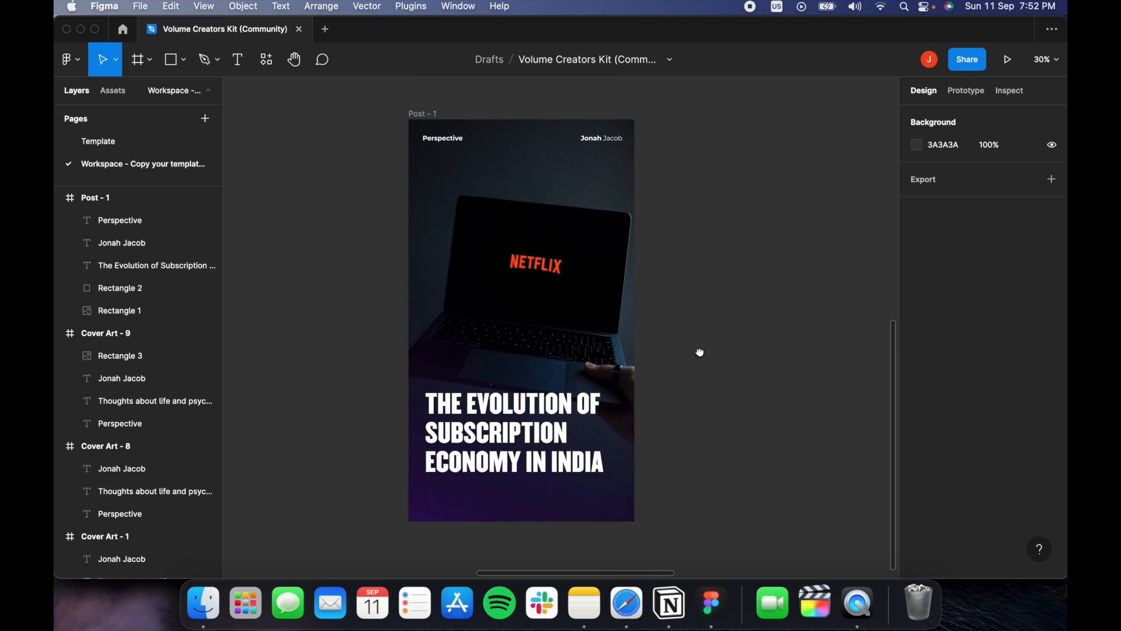
# Look through the page layouts on the Template page and copy the Page Layout - 1 frame.
pyautogui.click(122, 155)
pyautogui.scroll(5, 759, 303)
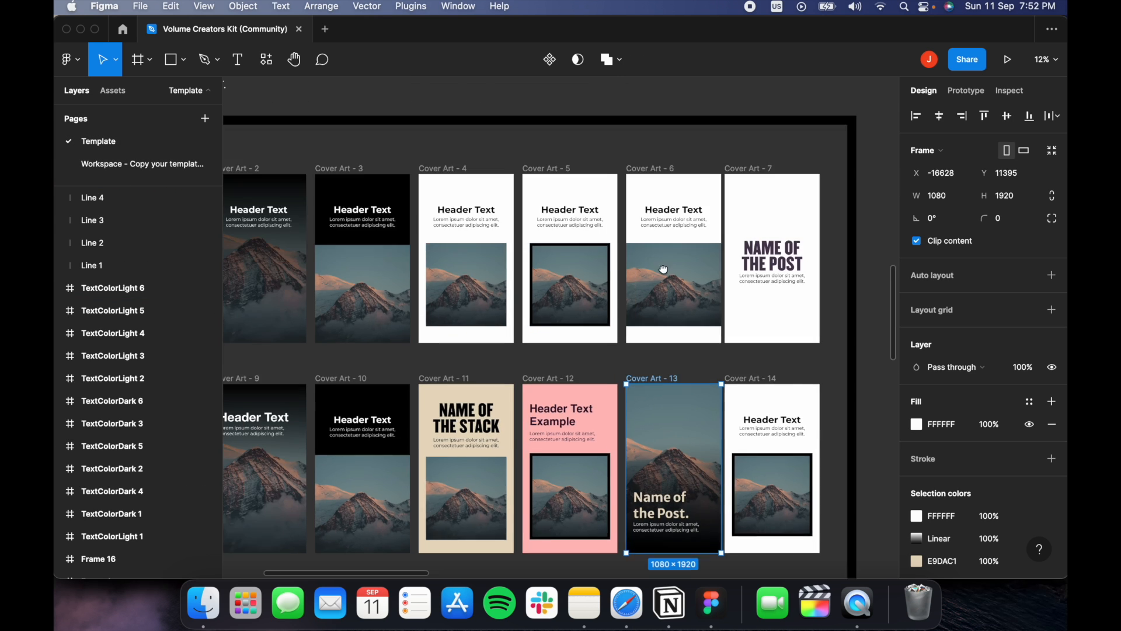
pyautogui.hscroll(15, 844, 375)
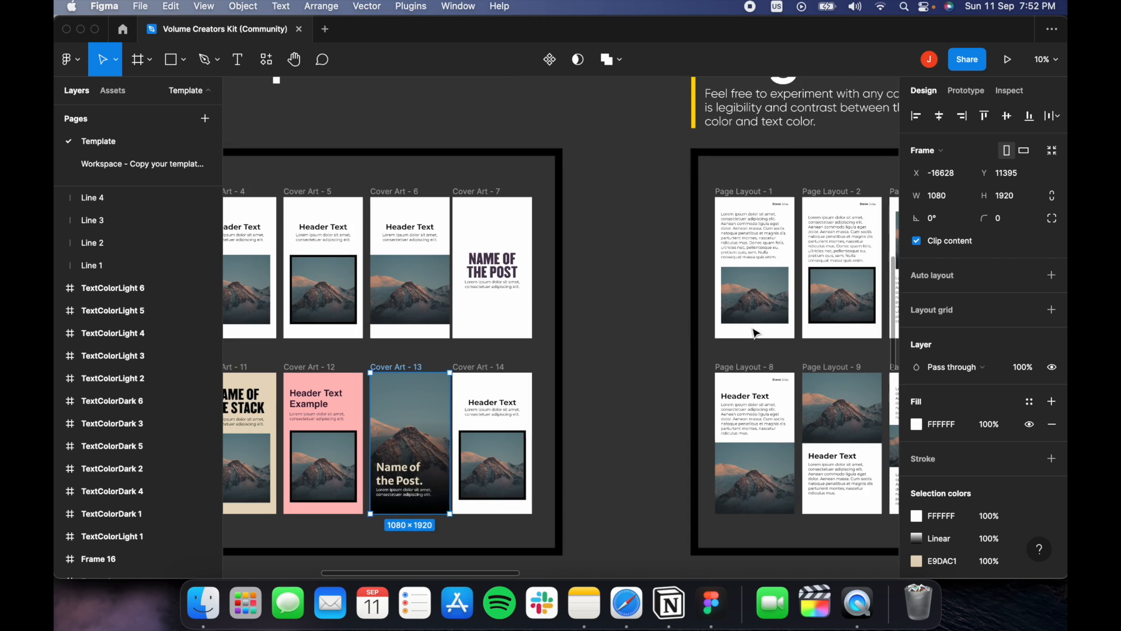
pyautogui.hscroll(5, 688, 337)
pyautogui.scroll(-1, 688, 338)
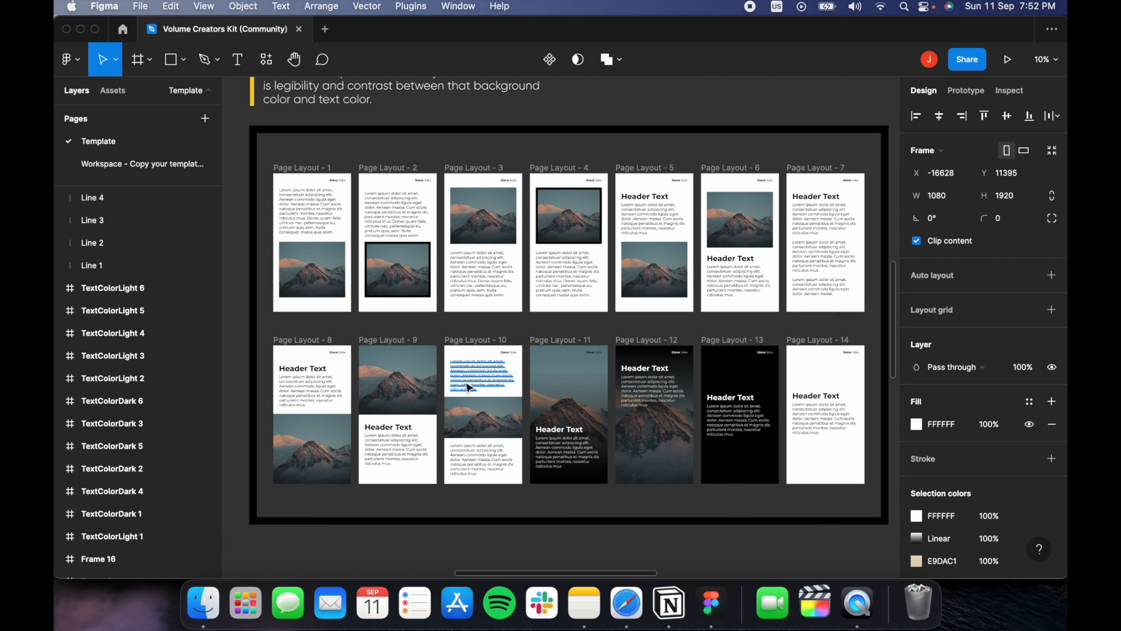
pyautogui.click(302, 346)
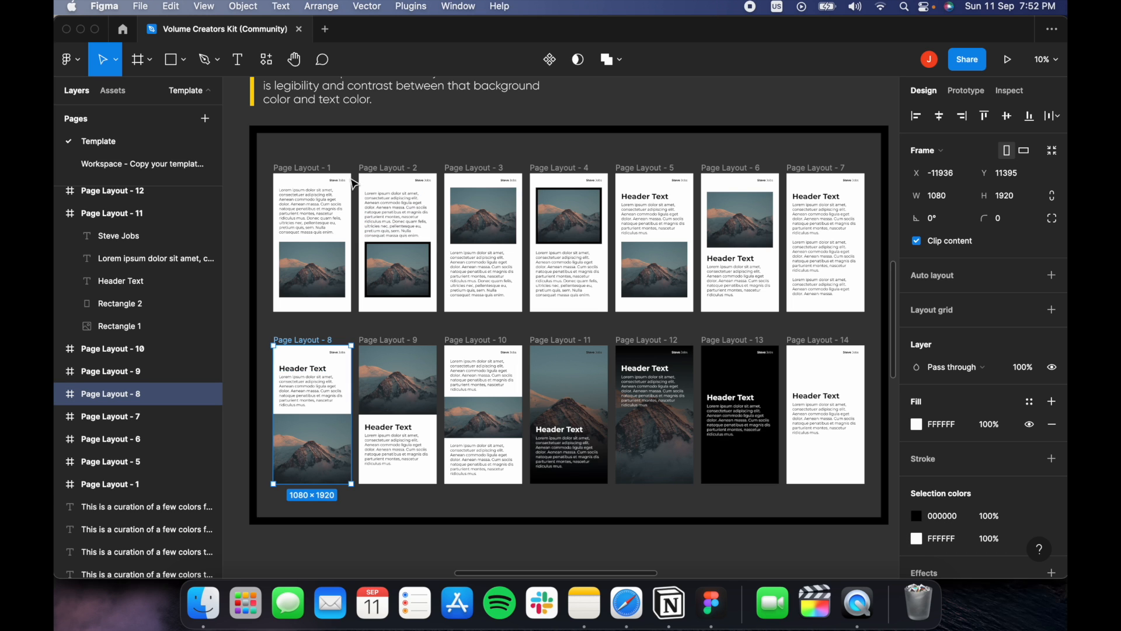
pyautogui.click(296, 176)
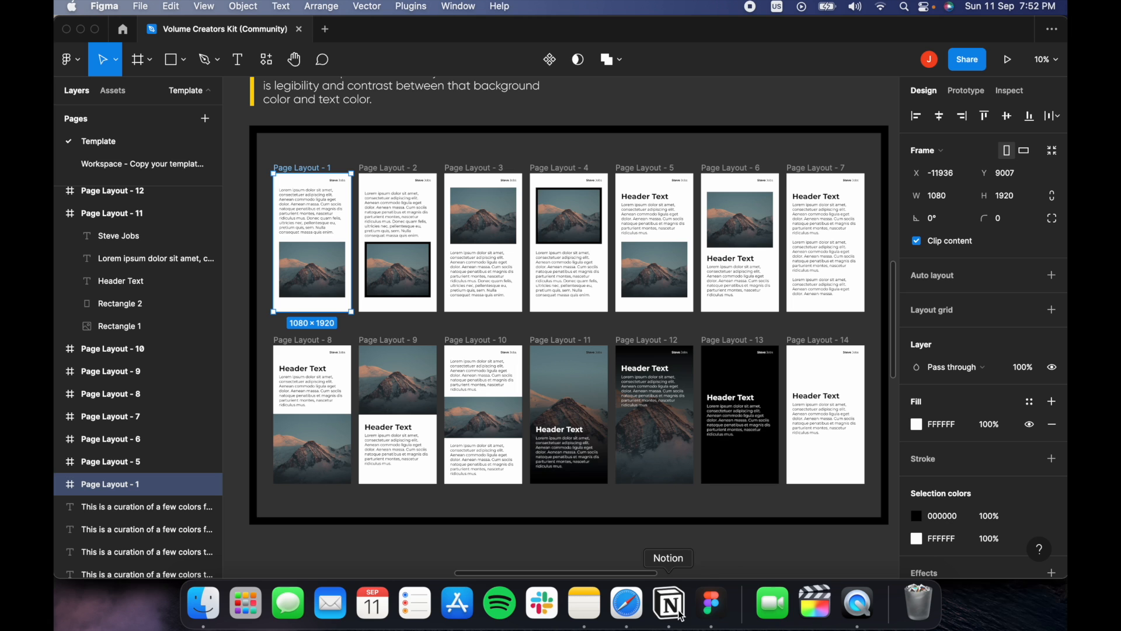
pyautogui.click(713, 607)
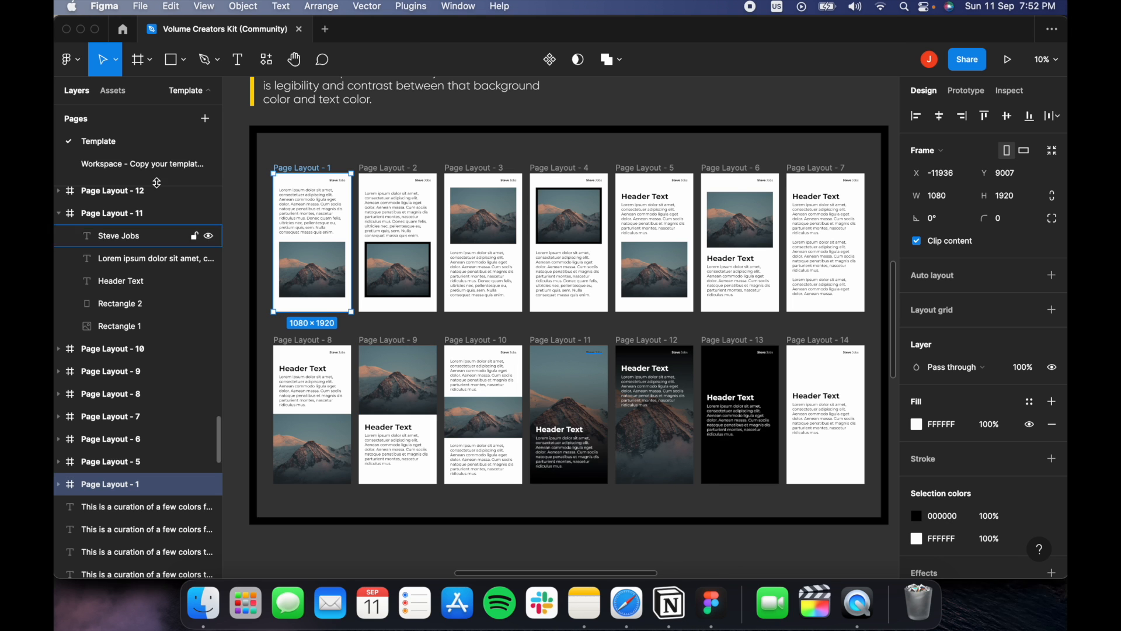
# Paste Page Layout - 1 into the Workspace page, align it to the right of Post - 1 and rename it "Post - 2".
pyautogui.click(114, 164)
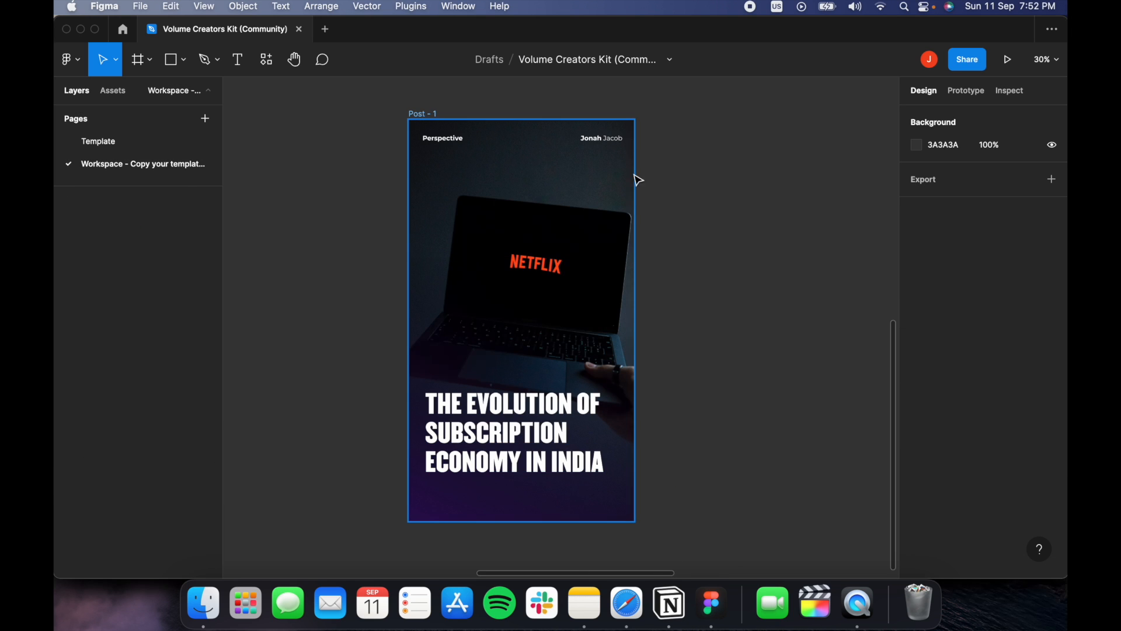
pyautogui.press('super+v')
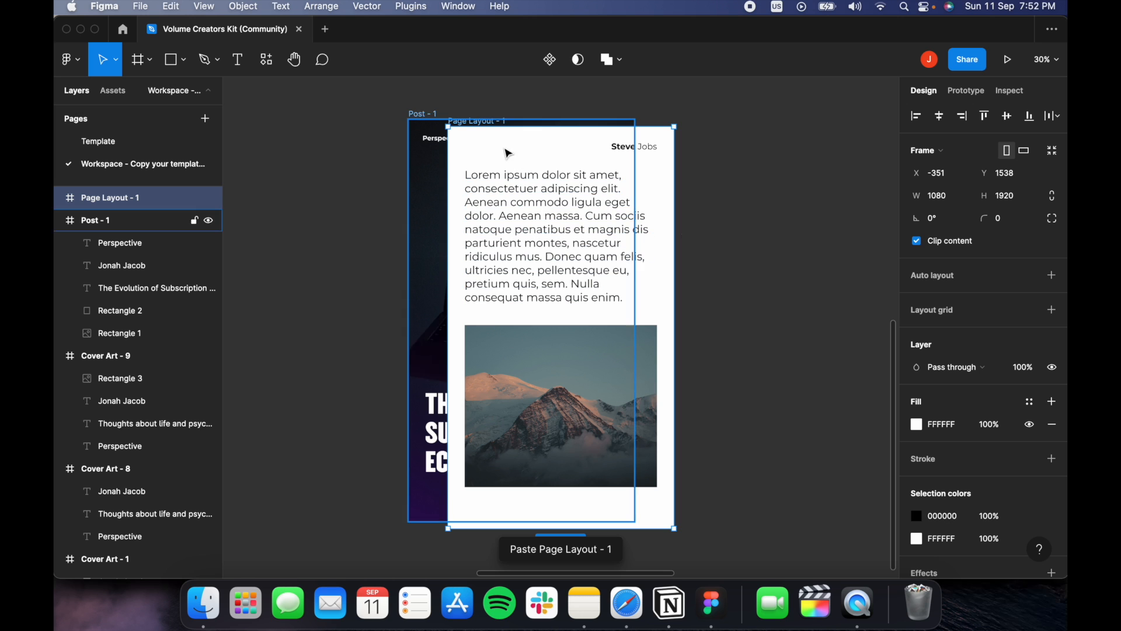
pyautogui.moveTo(492, 126); pyautogui.dragTo(655, 113)
pyautogui.doubleClick(689, 114)
pyautogui.click(701, 112)
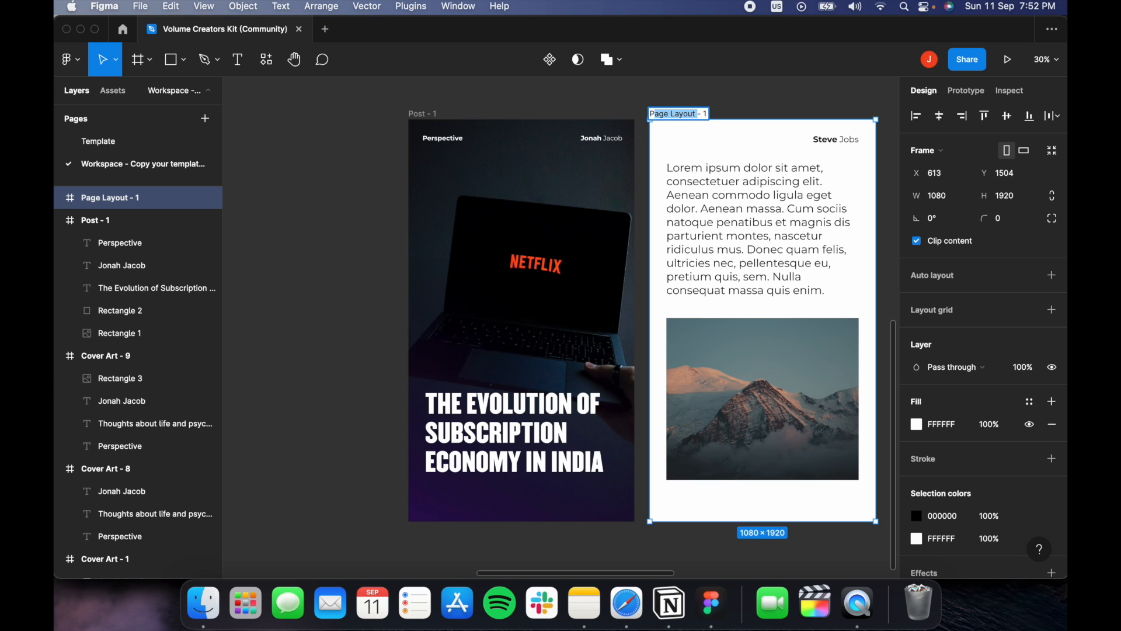
pyautogui.write('Post - 2')
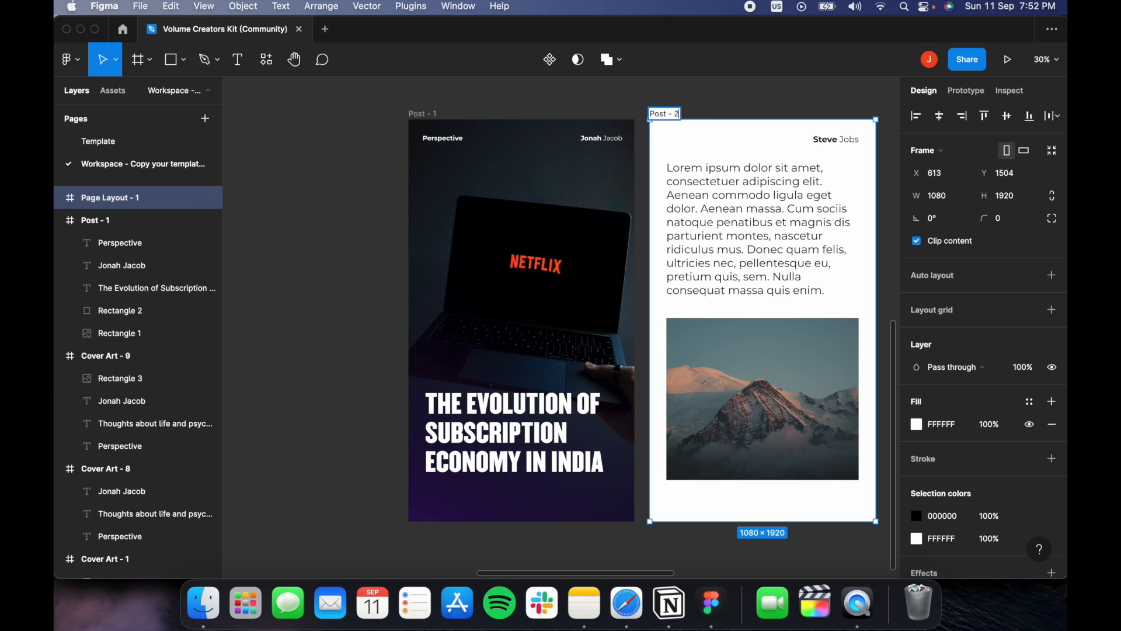
pyautogui.press('Return')
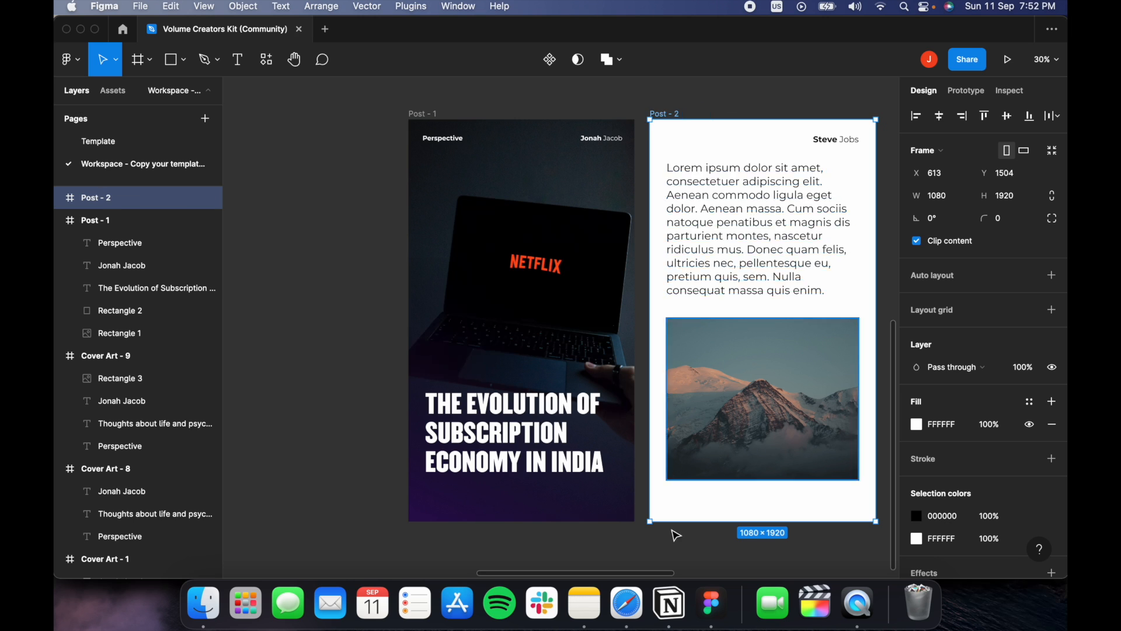
# Copy the first paragraph of the Notion article and replace Post - 2's placeholder body text in Figma with it.
pyautogui.click(688, 610)
pyautogui.click(338, 316)
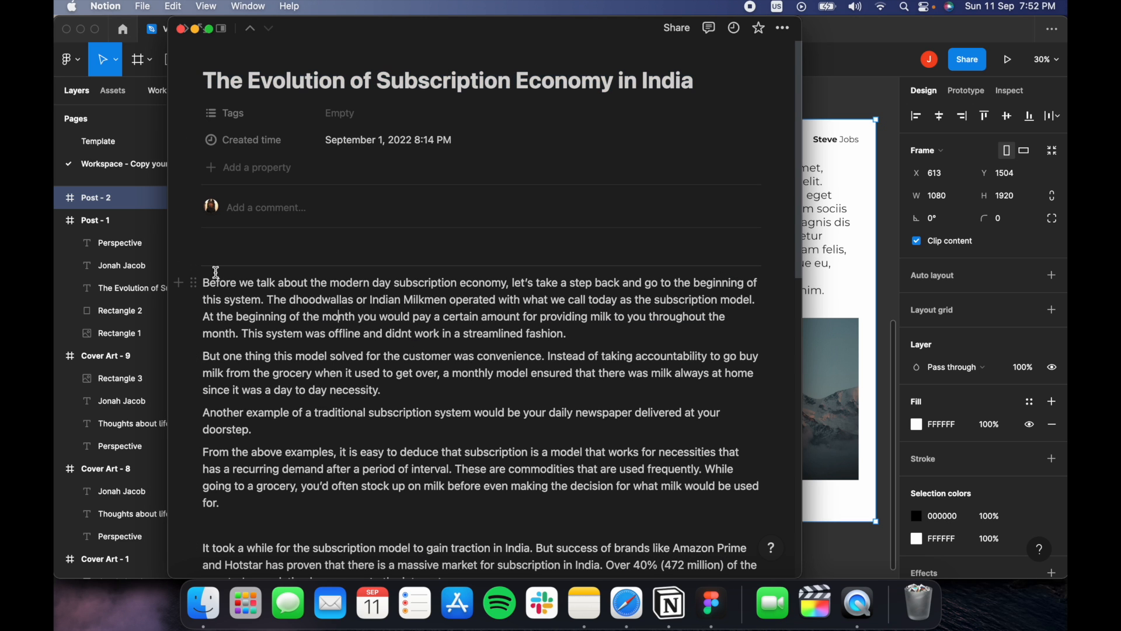
pyautogui.moveTo(206, 279); pyautogui.dragTo(570, 334)
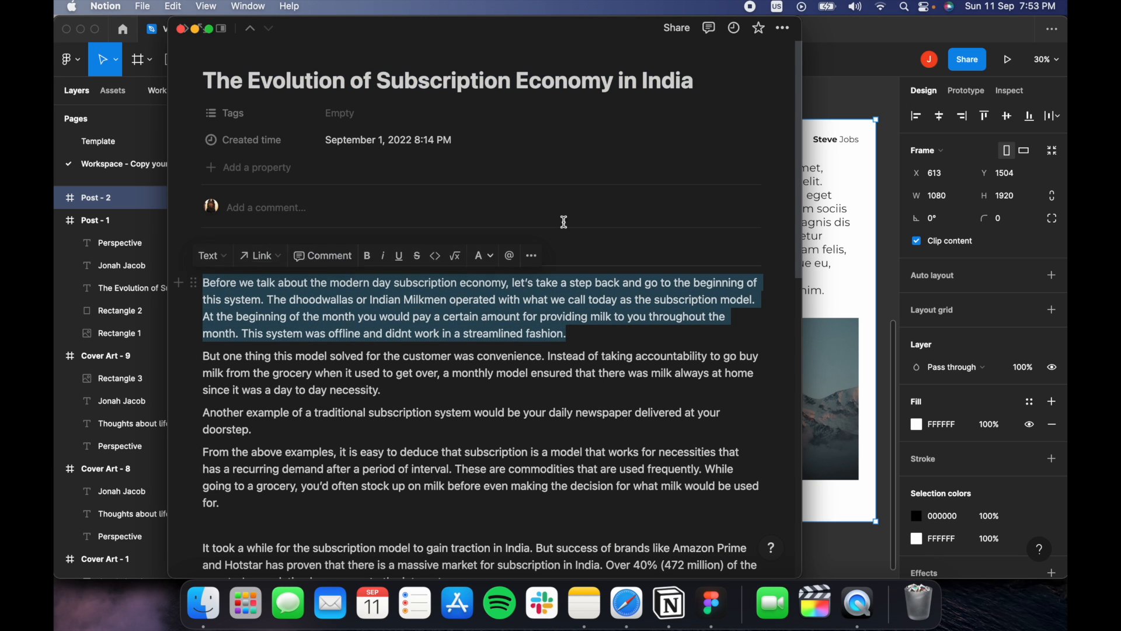
pyautogui.press('super+c')
pyautogui.click(807, 218)
pyautogui.doubleClick(802, 219)
pyautogui.press('super+v')
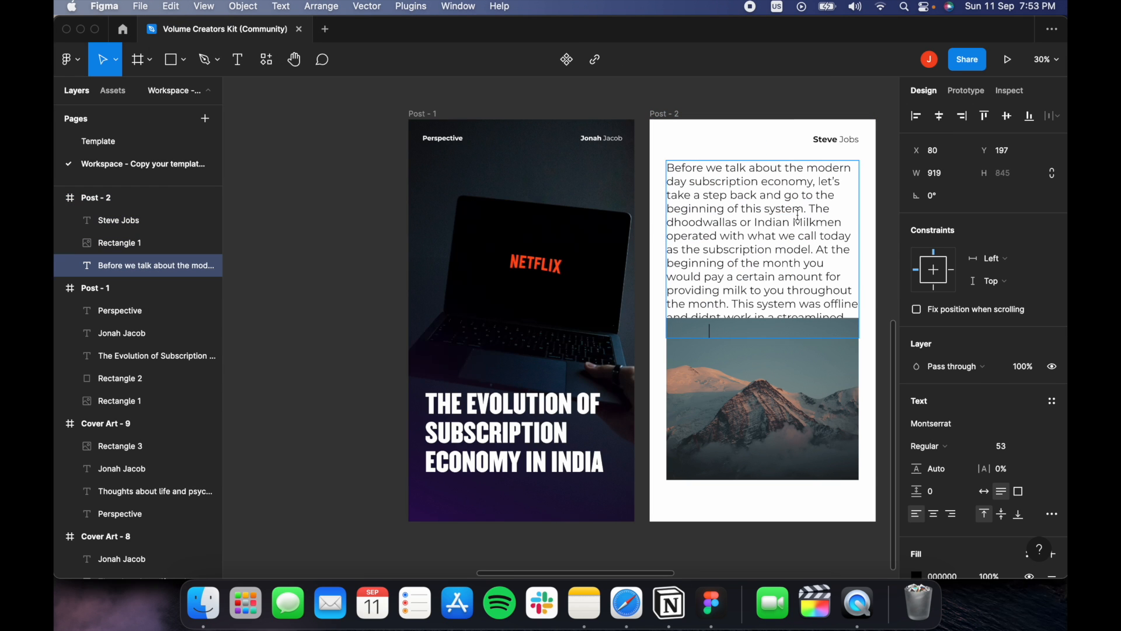
# Shorten Post - 2's image from its upper edge to a height of 600 and set the body paragraph's font size to 51.
pyautogui.click(762, 390)
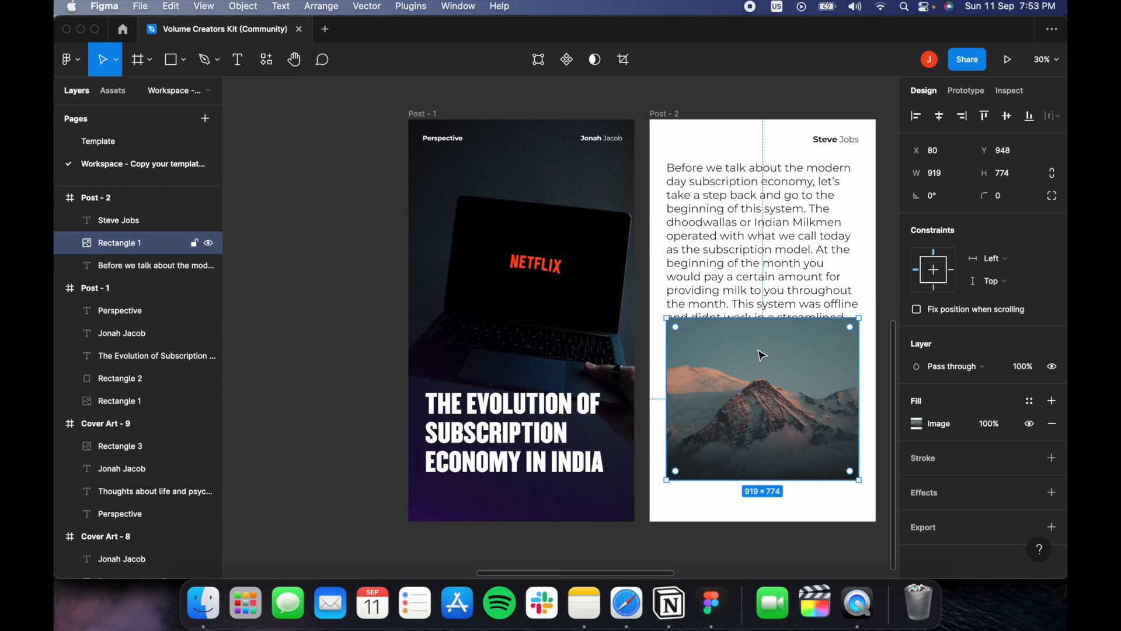
pyautogui.moveTo(750, 320); pyautogui.dragTo(753, 355)
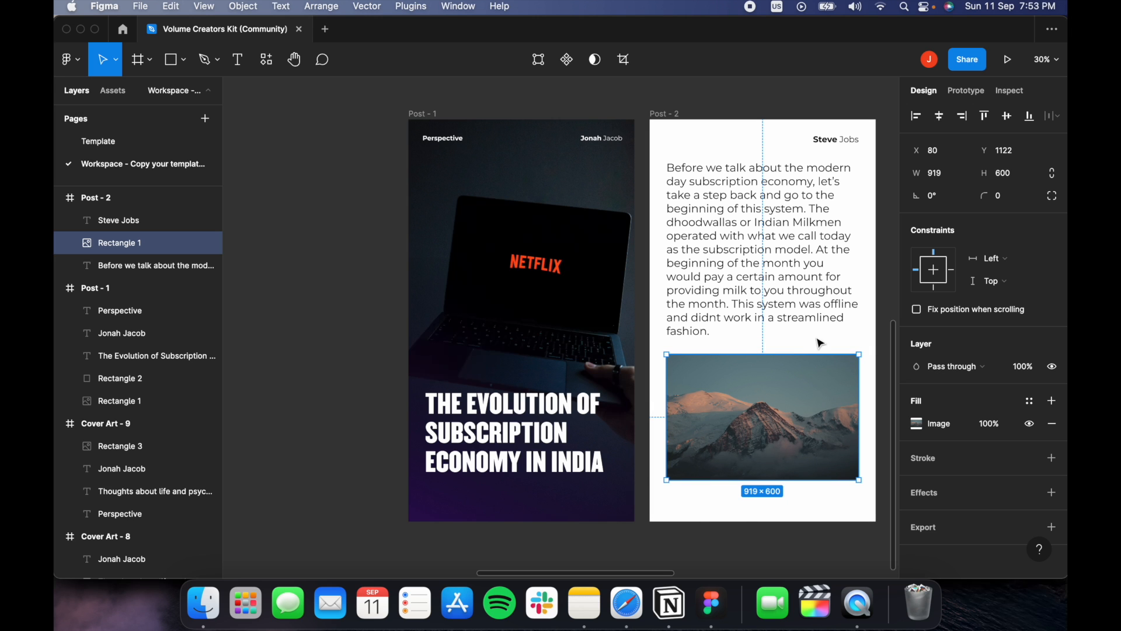
pyautogui.hscroll(3, 820, 343)
pyautogui.click(706, 315)
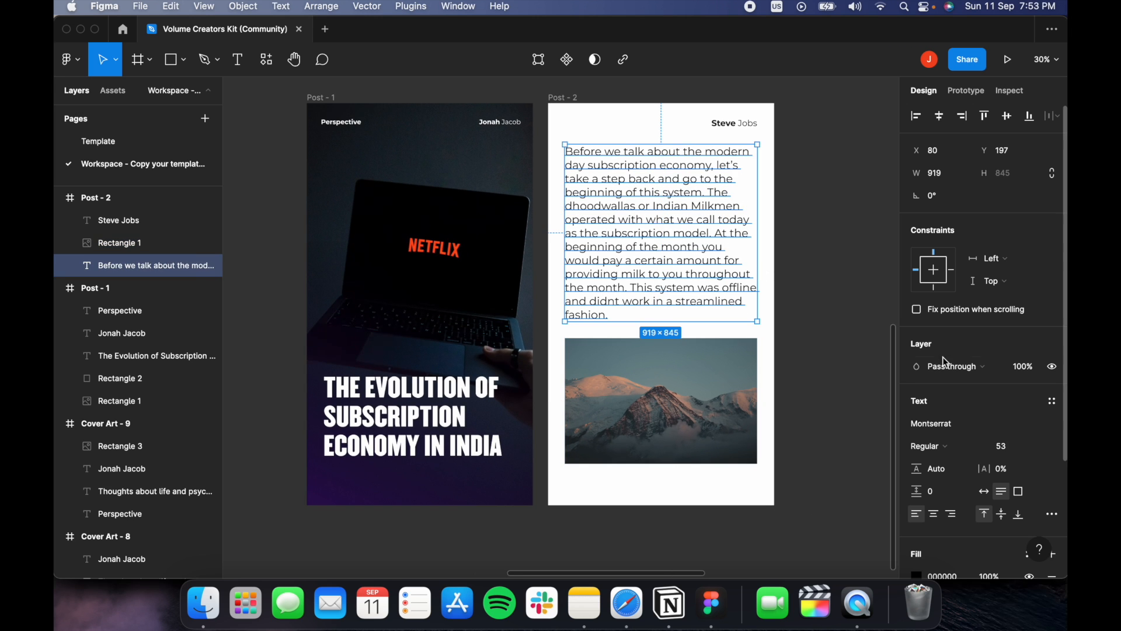
pyautogui.click(1006, 447)
pyautogui.press('Down')
pyautogui.press('Down')
pyautogui.press('Down')
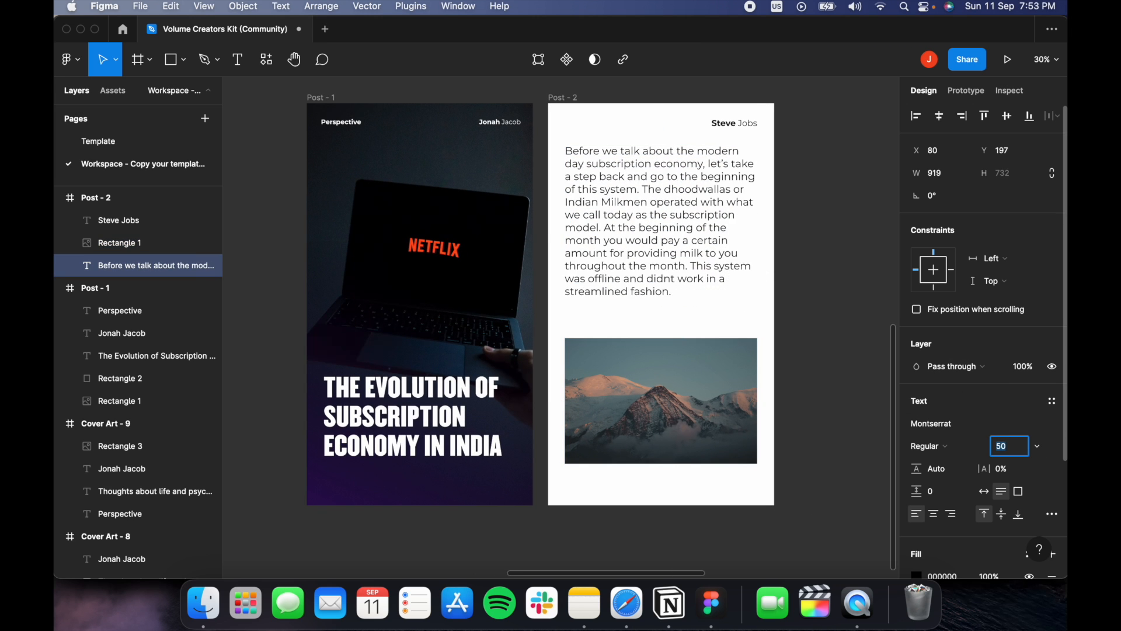
pyautogui.press('Up')
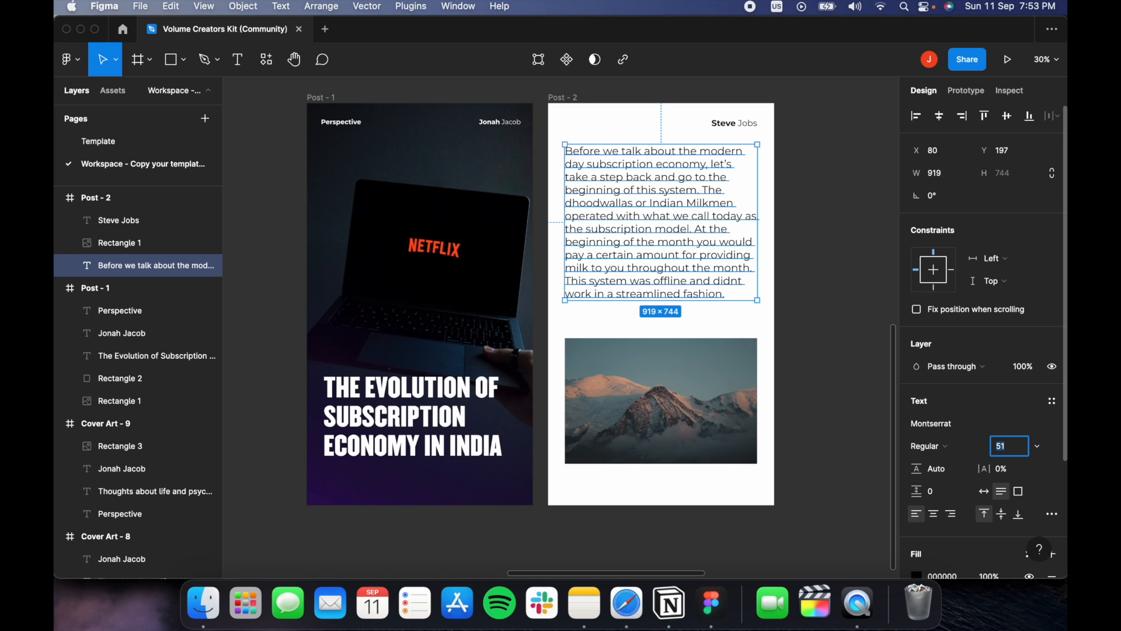
pyautogui.click(806, 268)
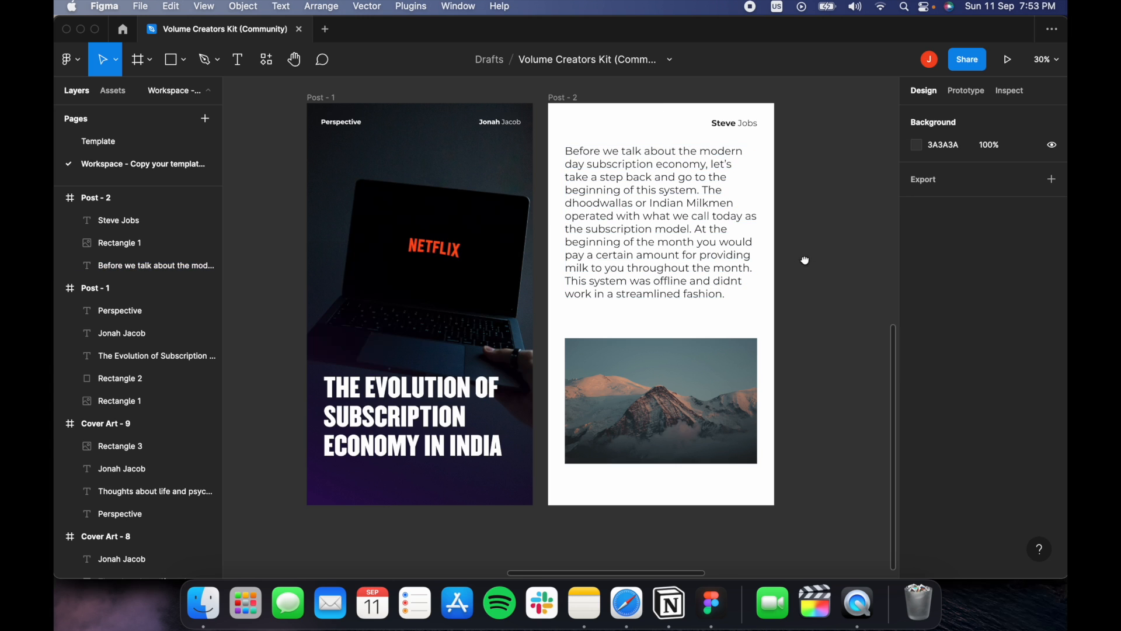
# Move Post - 2's body paragraph down to Y 229 and extend the image upward to a height of 674.
pyautogui.moveTo(805, 261); pyautogui.dragTo(726, 270)
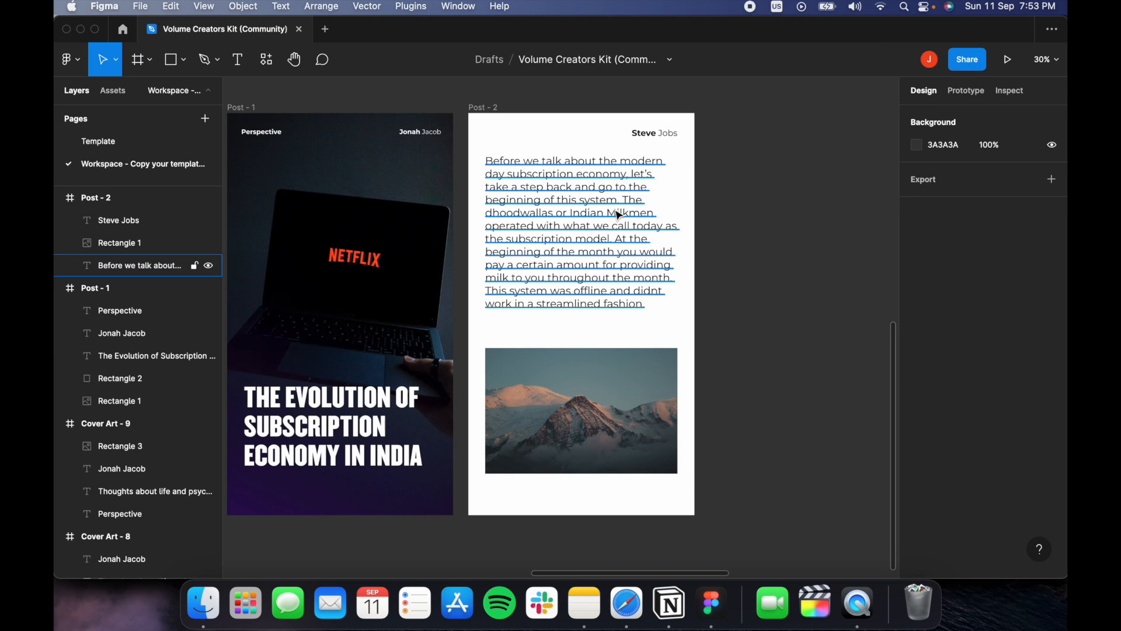
pyautogui.moveTo(617, 215); pyautogui.dragTo(619, 223)
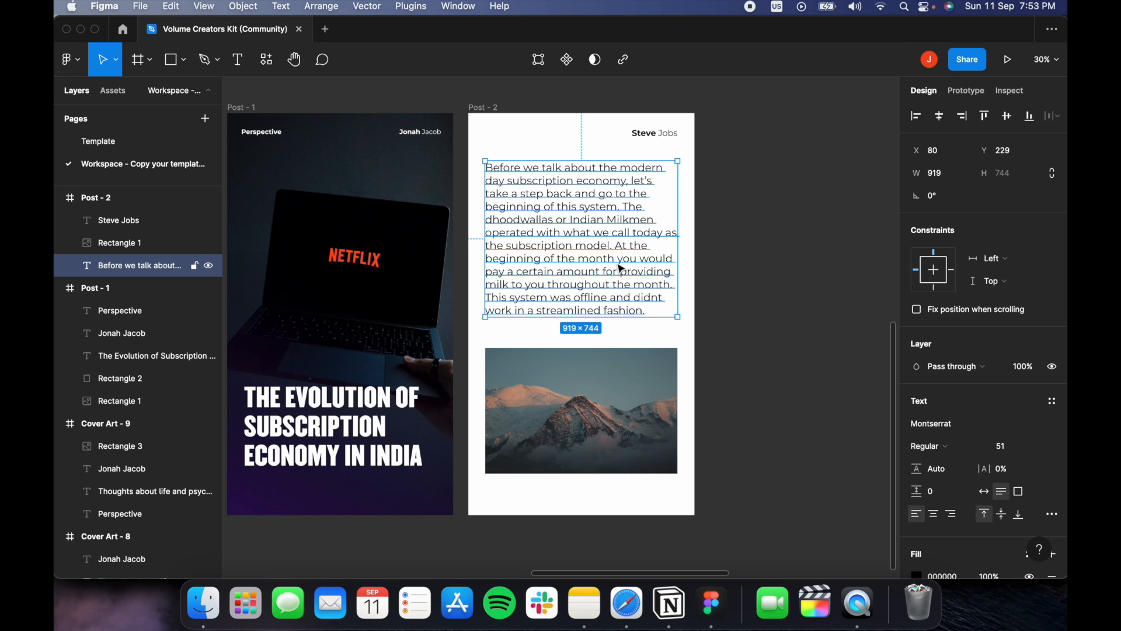
pyautogui.click(596, 350)
pyautogui.moveTo(595, 339); pyautogui.dragTo(596, 333)
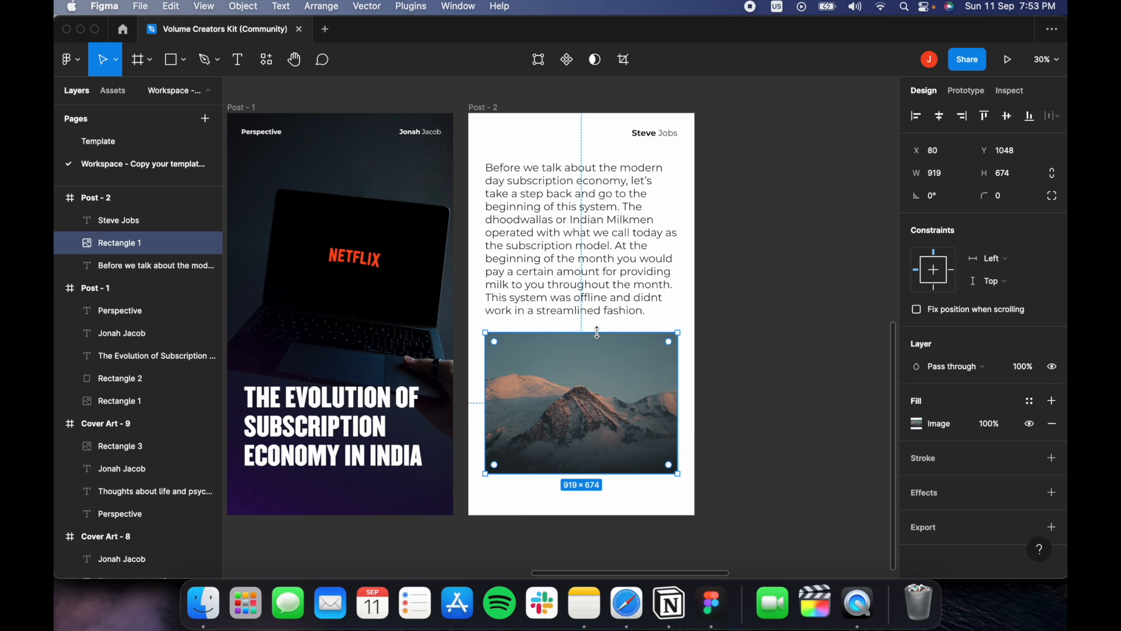
# Replace the mountain image in Post - 2 with the cardmapr-nl unsplash photo from the Downloads folder.
pyautogui.click(924, 429)
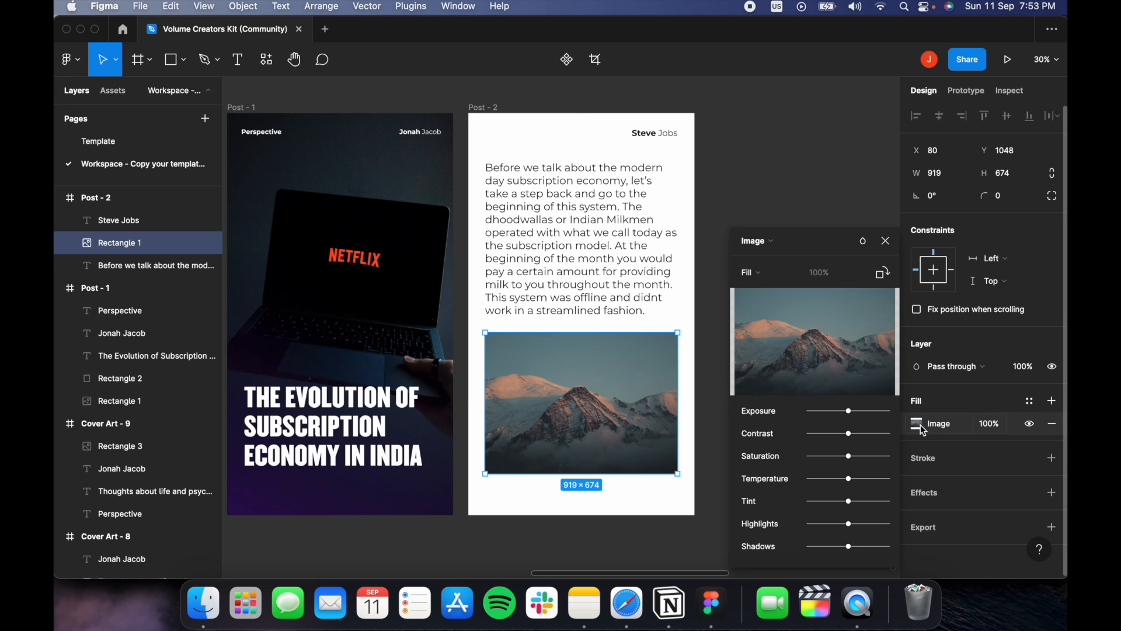
pyautogui.click(809, 341)
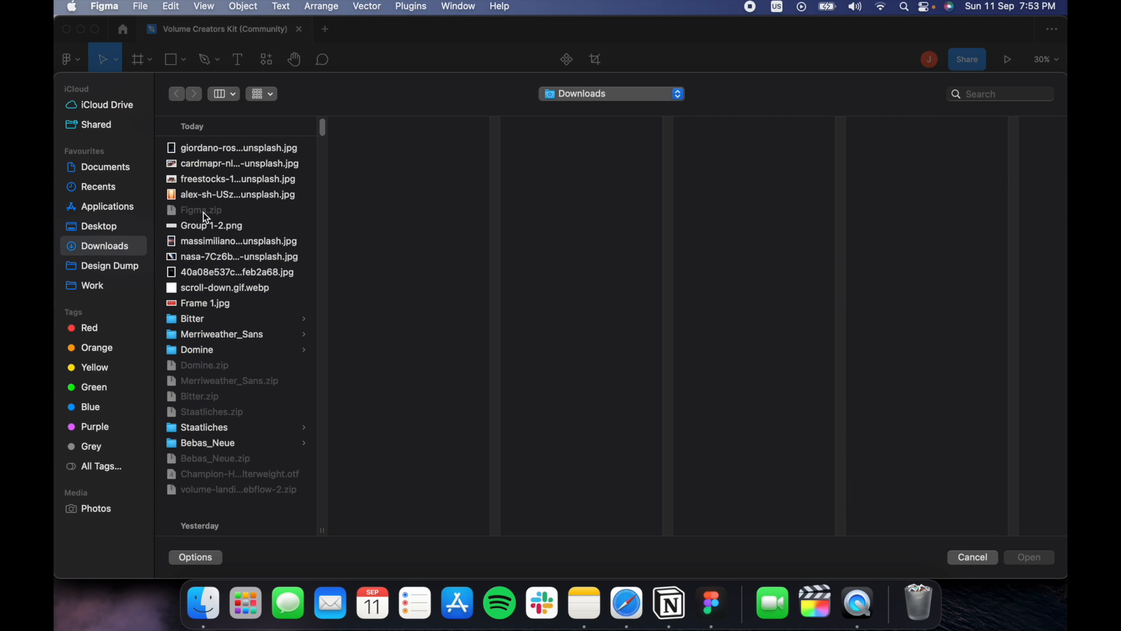
pyautogui.click(211, 164)
pyautogui.doubleClick(210, 164)
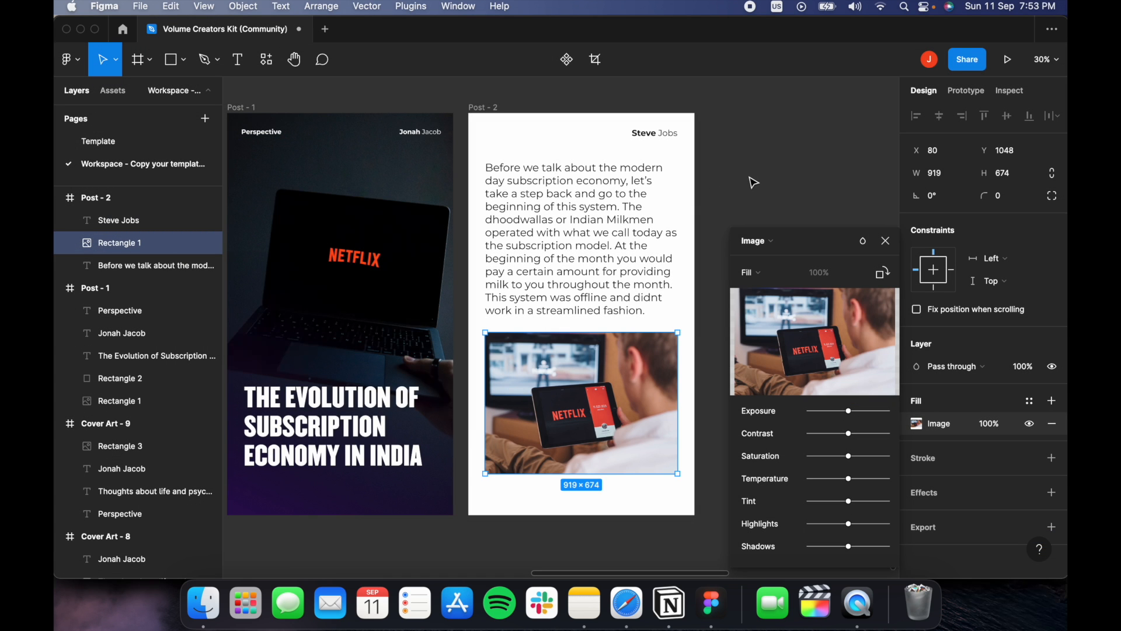
pyautogui.press('Escape')
# Set the Post - 2 frame's fill to the dark purple document color 2B0C4F.
pyautogui.click(489, 110)
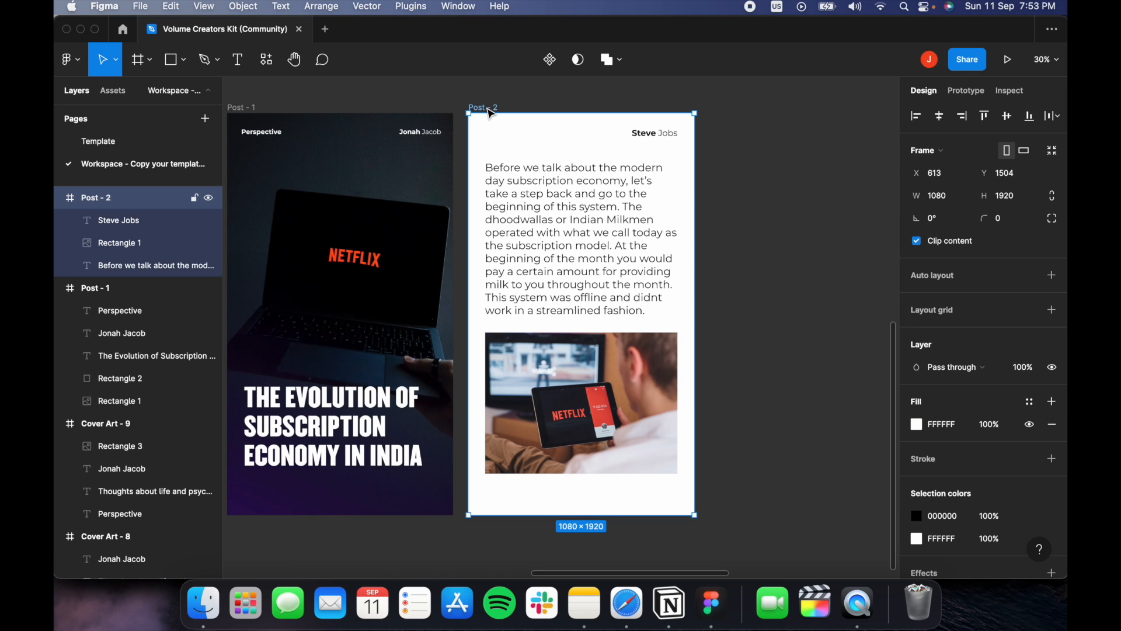
pyautogui.click(497, 132)
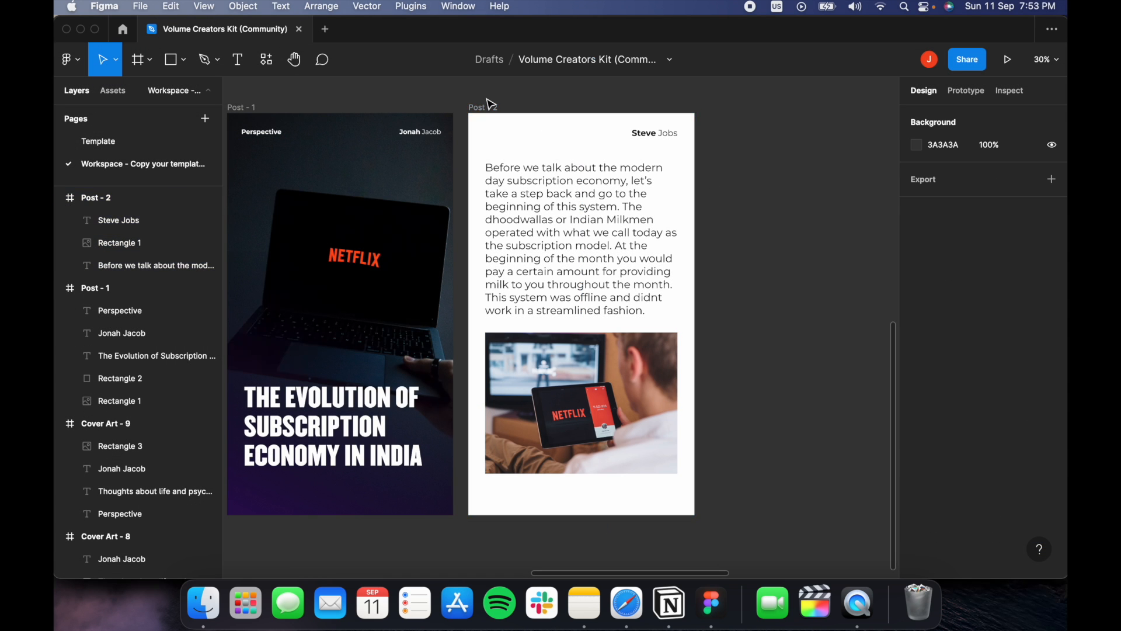
pyautogui.click(491, 105)
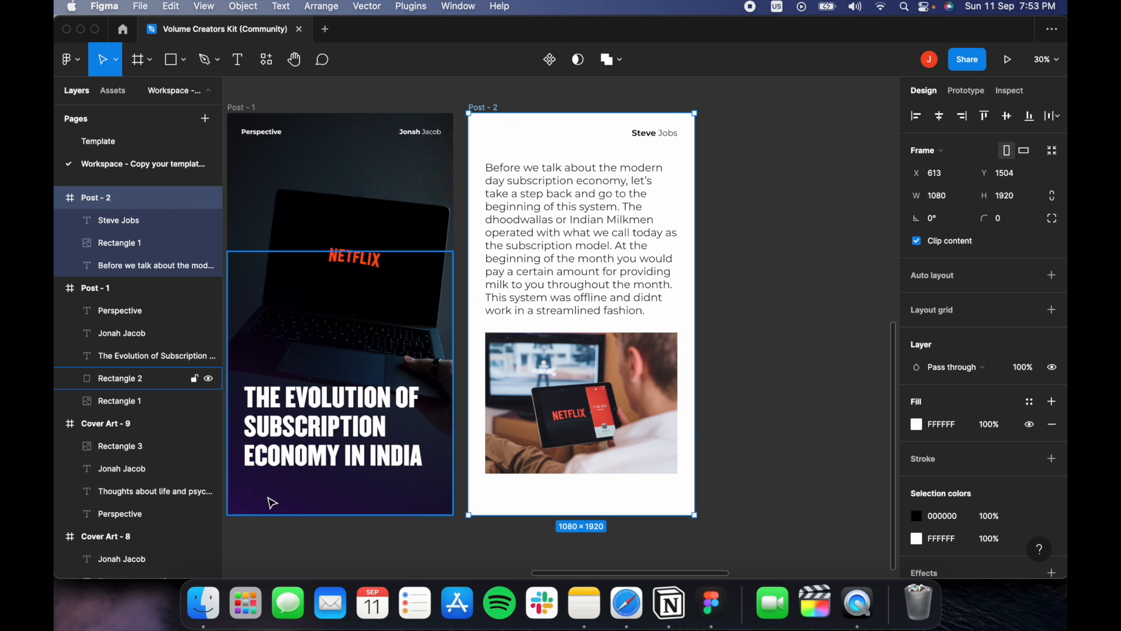
pyautogui.click(916, 424)
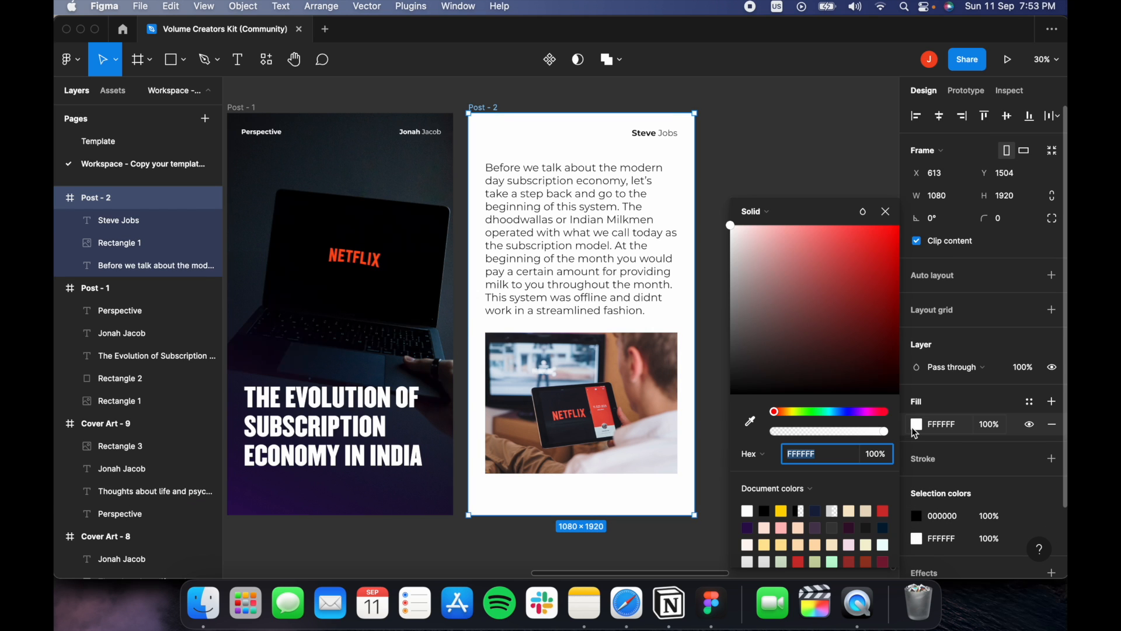
pyautogui.click(750, 525)
pyautogui.click(745, 173)
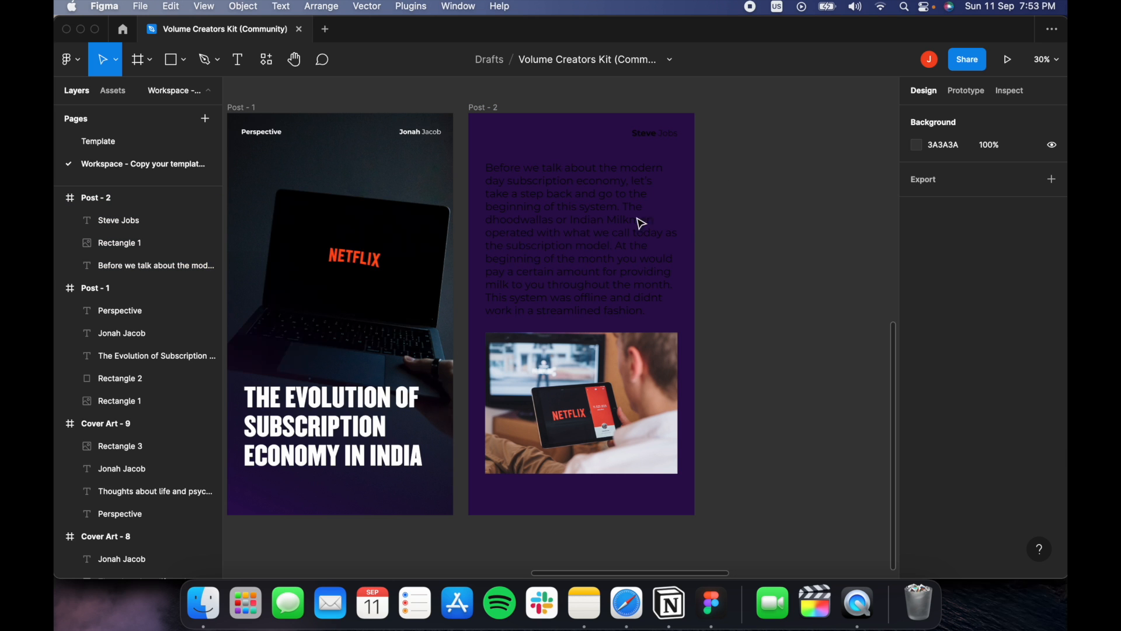
# Change the fill of Post - 2's author name and body paragraph to white.
pyautogui.moveTo(751, 124); pyautogui.dragTo(551, 299)
pyautogui.click(915, 495)
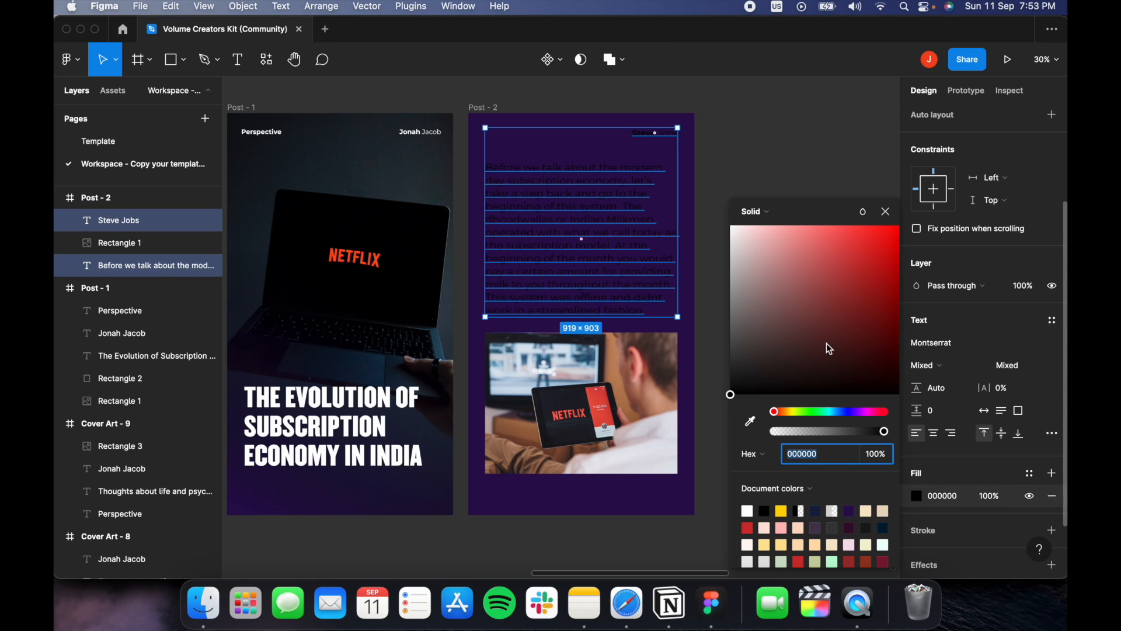
pyautogui.moveTo(826, 343); pyautogui.dragTo(543, 82)
pyautogui.click(784, 192)
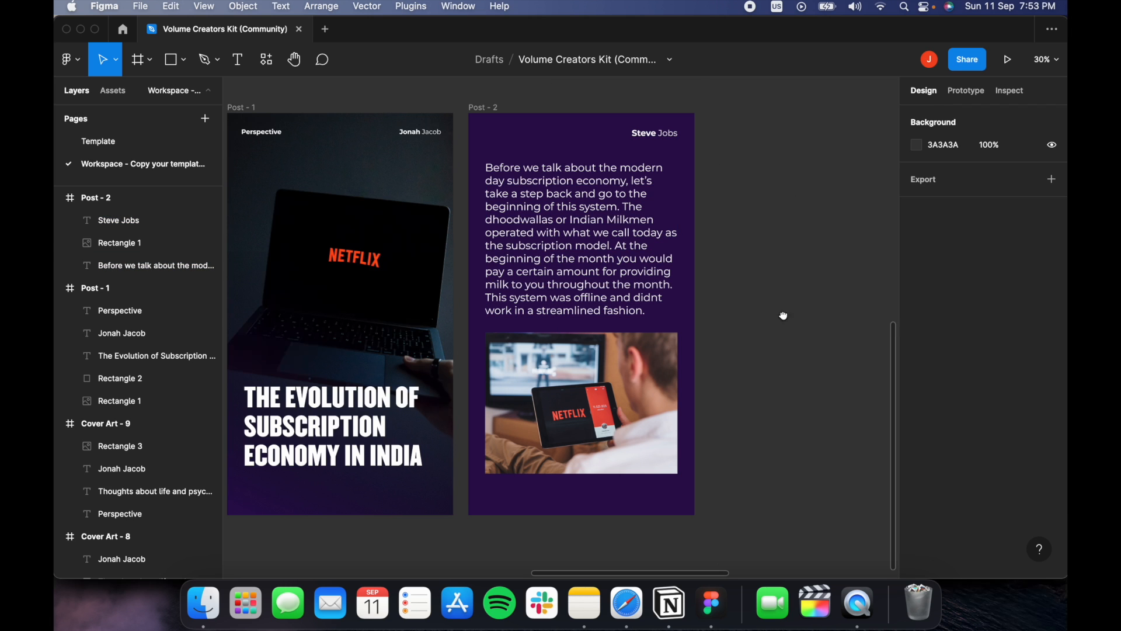
# Add an inside stroke 23 thick in the red document color D02F2F to Post - 2's image.
pyautogui.moveTo(784, 316); pyautogui.dragTo(780, 263)
pyautogui.click(547, 343)
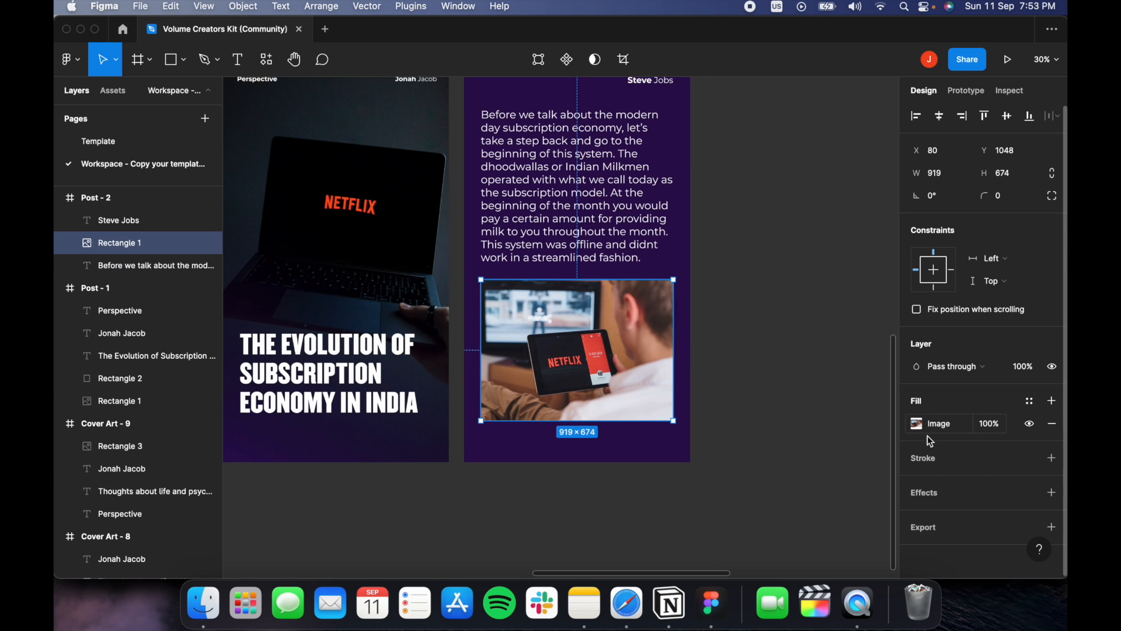
pyautogui.click(1052, 458)
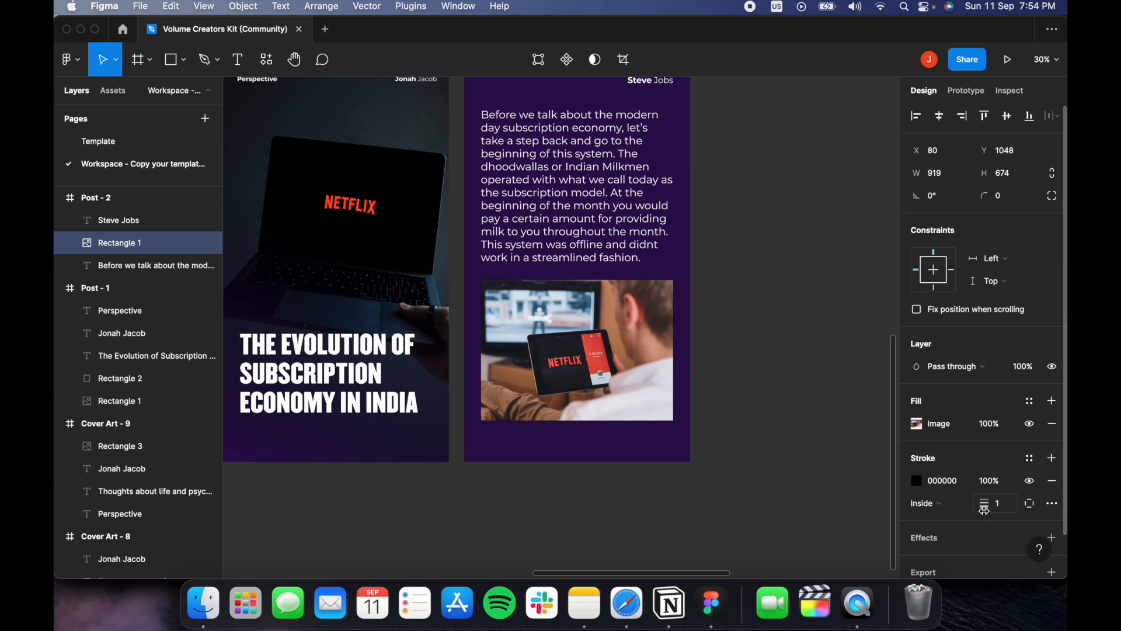
pyautogui.moveTo(985, 503); pyautogui.dragTo(1017, 495)
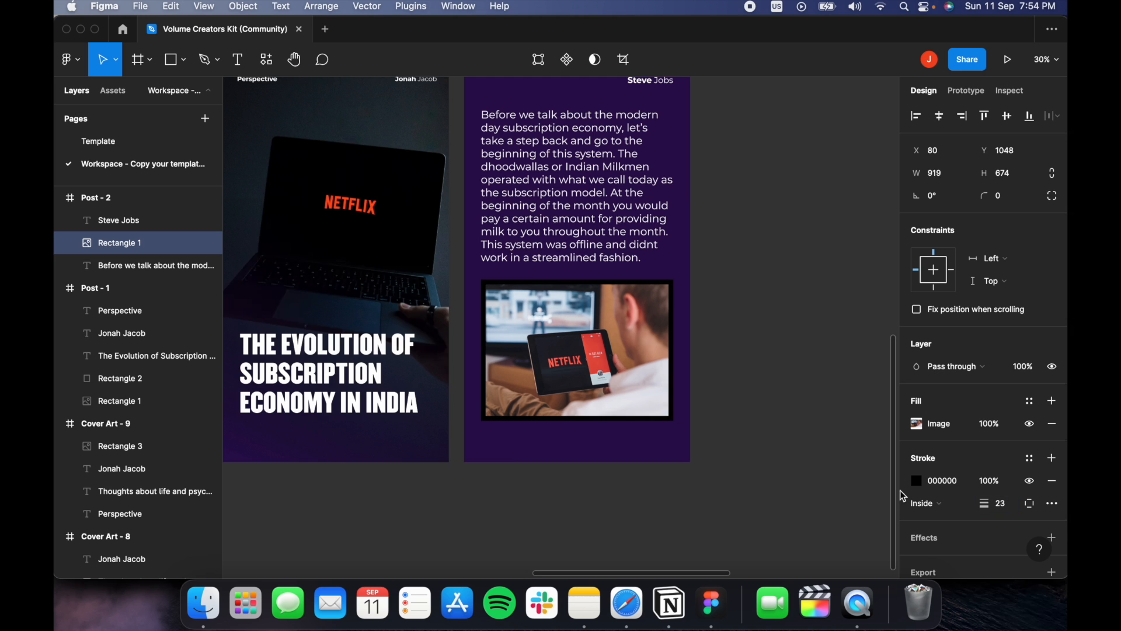
pyautogui.click(916, 480)
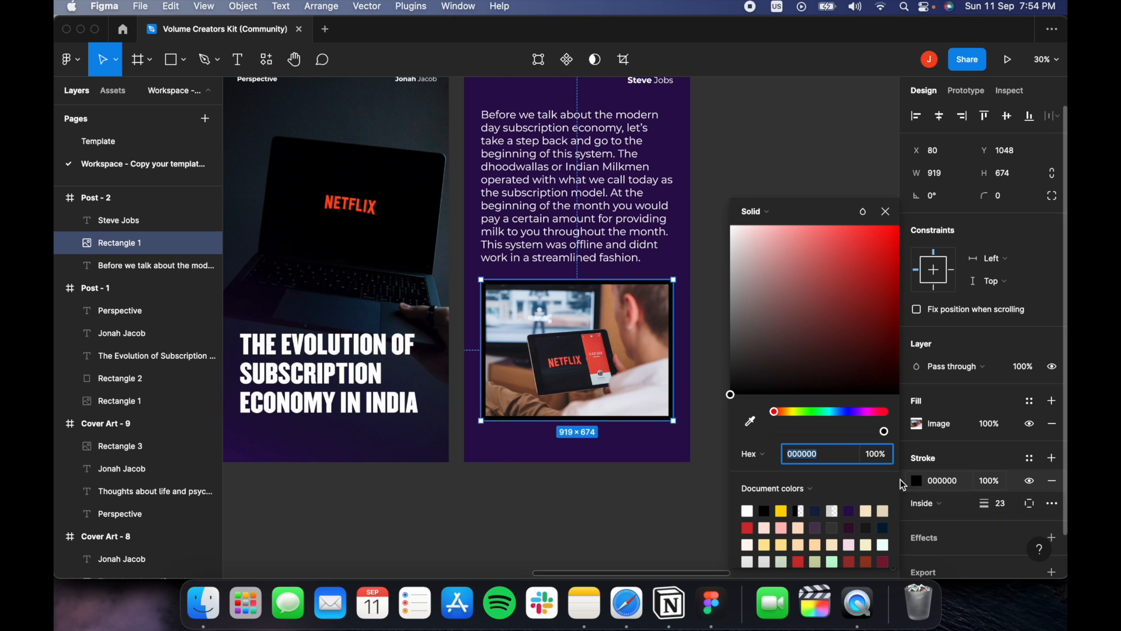
pyautogui.click(748, 527)
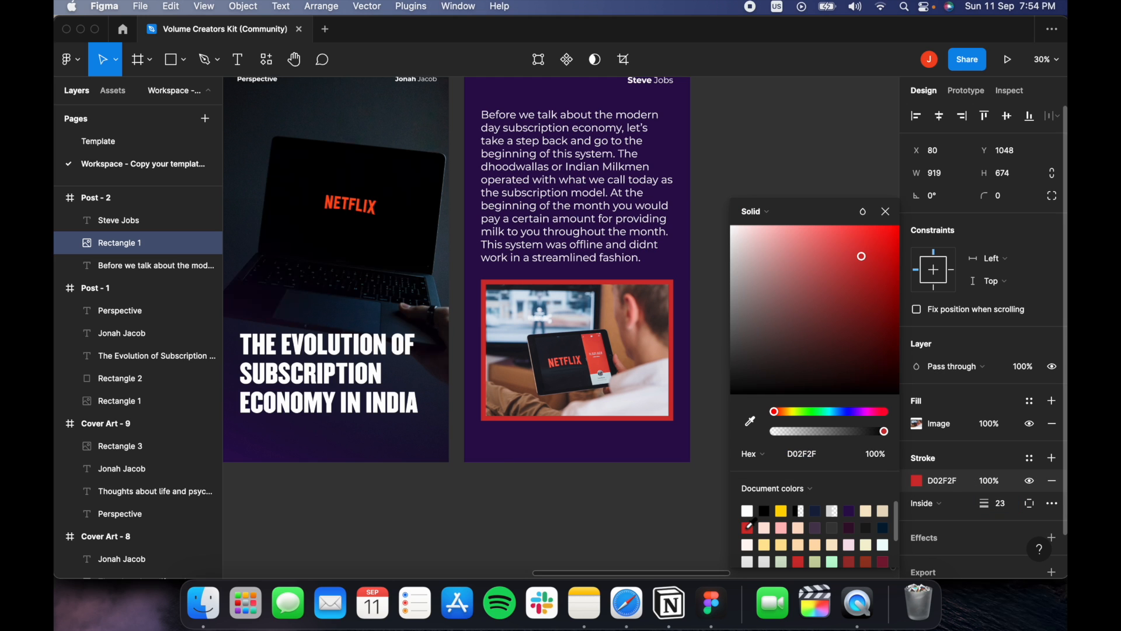
pyautogui.click(764, 164)
# Duplicate the Post - 2 frame to its right with a gap of about 111, level with it, and rename the copy "Post - 3".
pyautogui.scroll(-5, 768, 243)
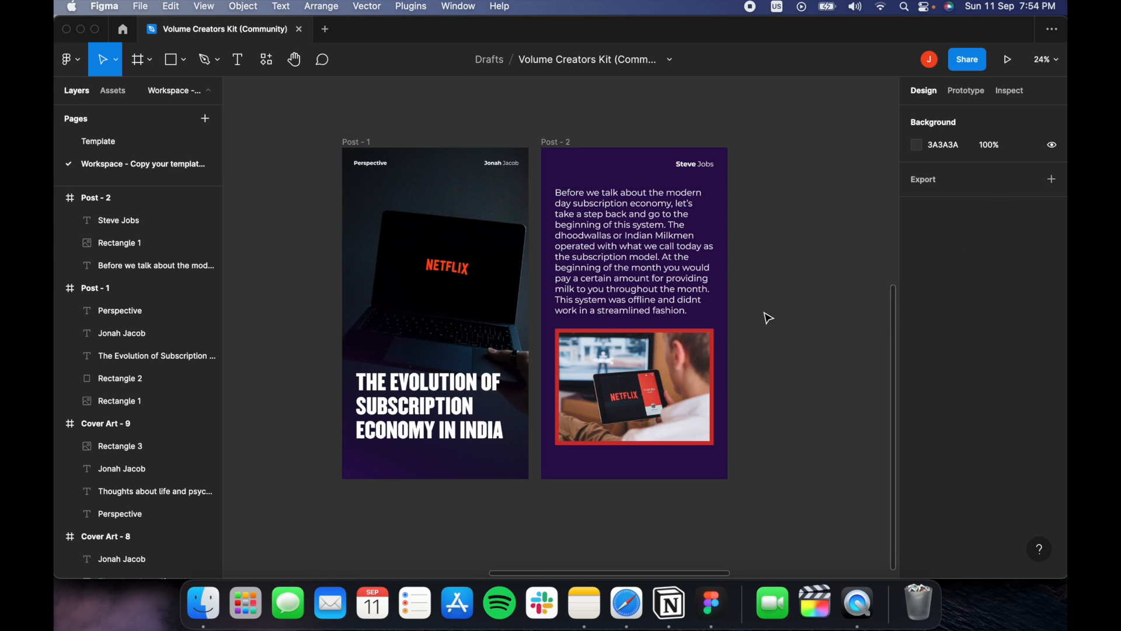
pyautogui.moveTo(768, 308); pyautogui.dragTo(753, 321)
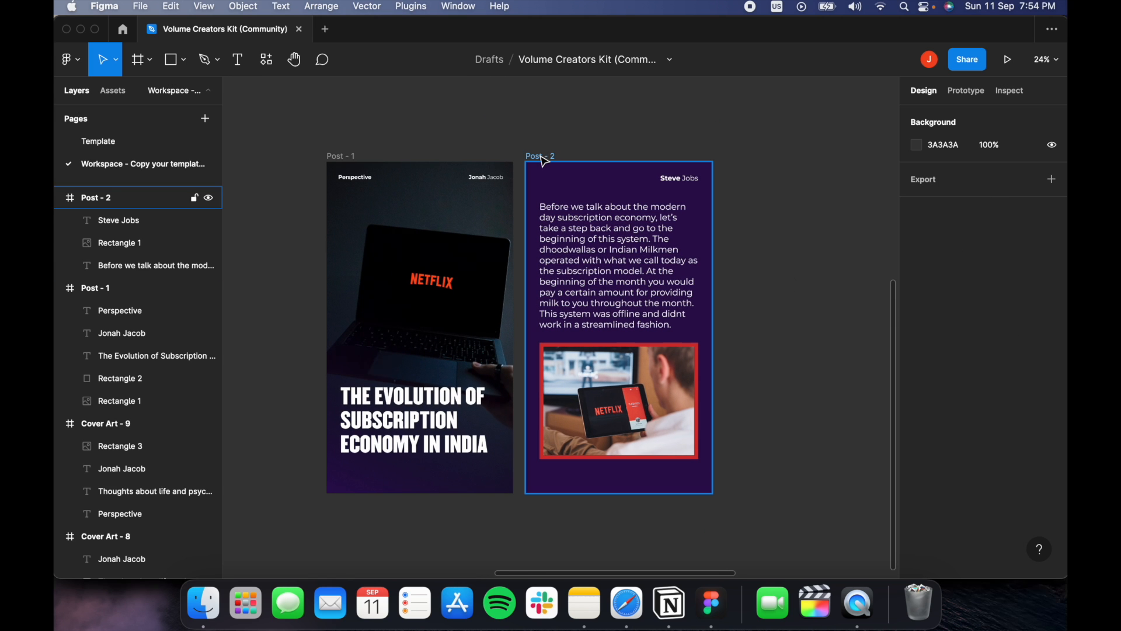
pyautogui.click(544, 157)
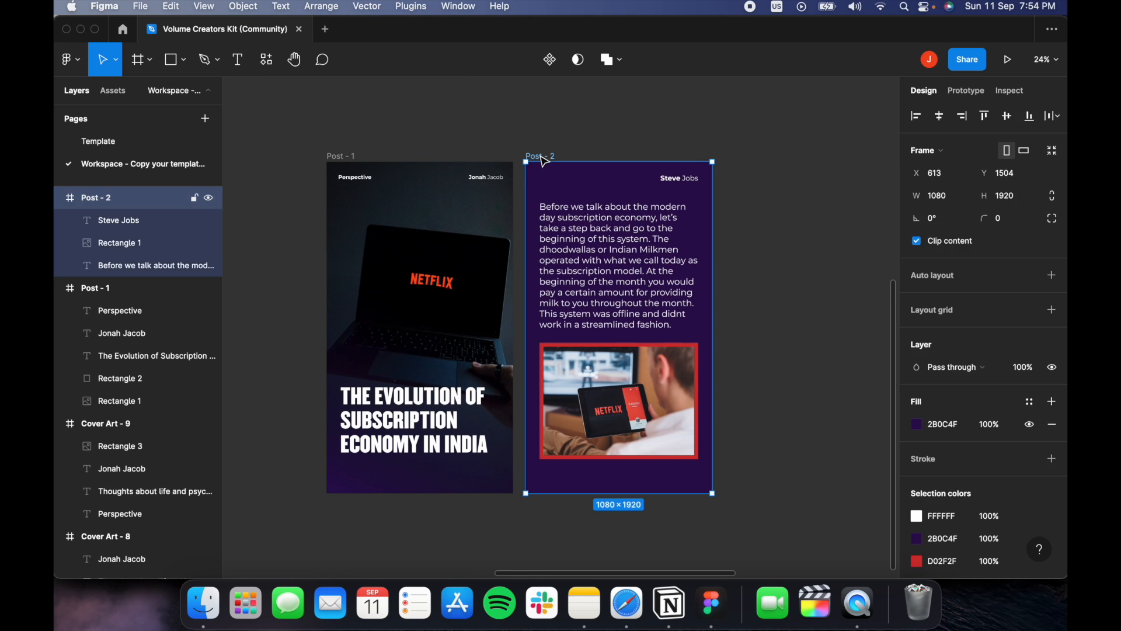
pyautogui.click(116, 145)
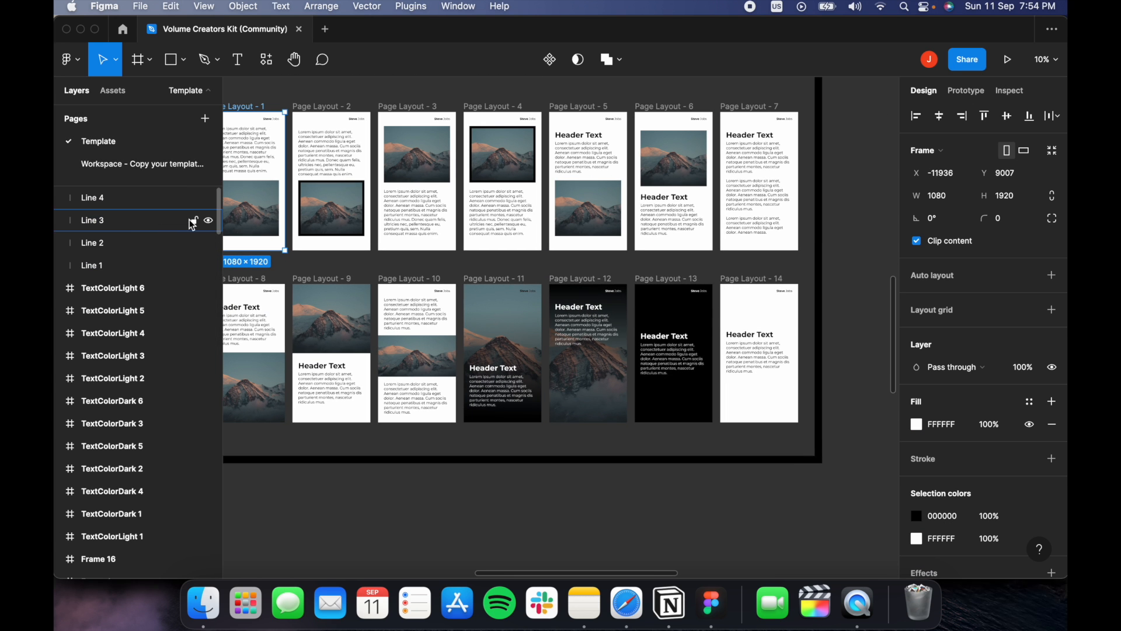
pyautogui.click(117, 164)
pyautogui.moveTo(728, 288); pyautogui.dragTo(678, 301)
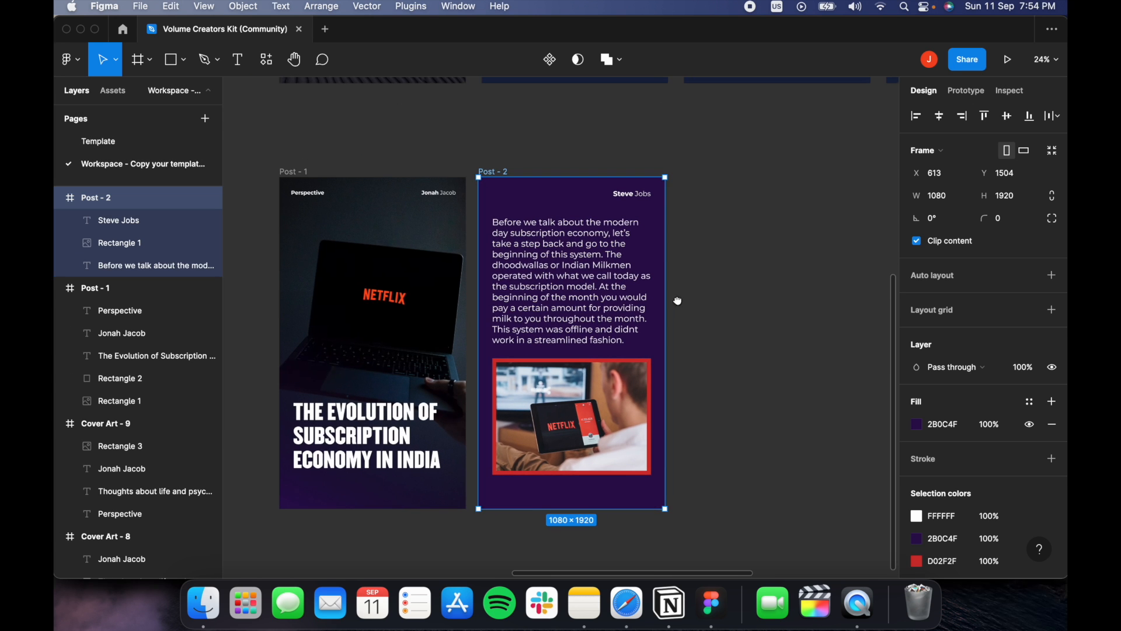
pyautogui.scroll(-2, 682, 305)
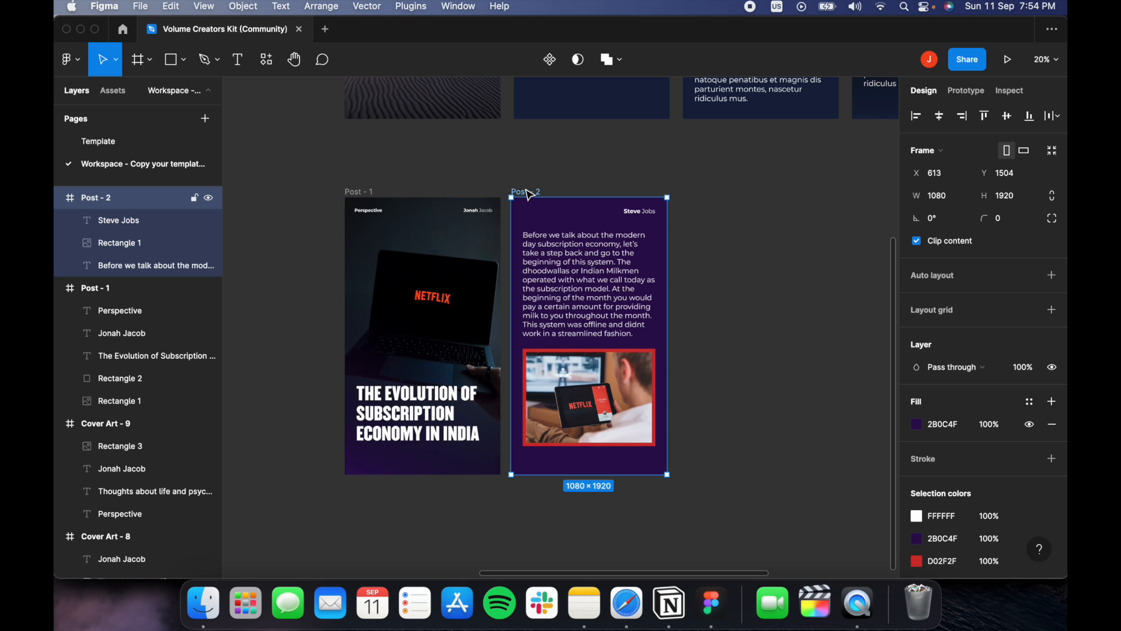
pyautogui.moveTo(529, 195); pyautogui.dragTo(705, 215)
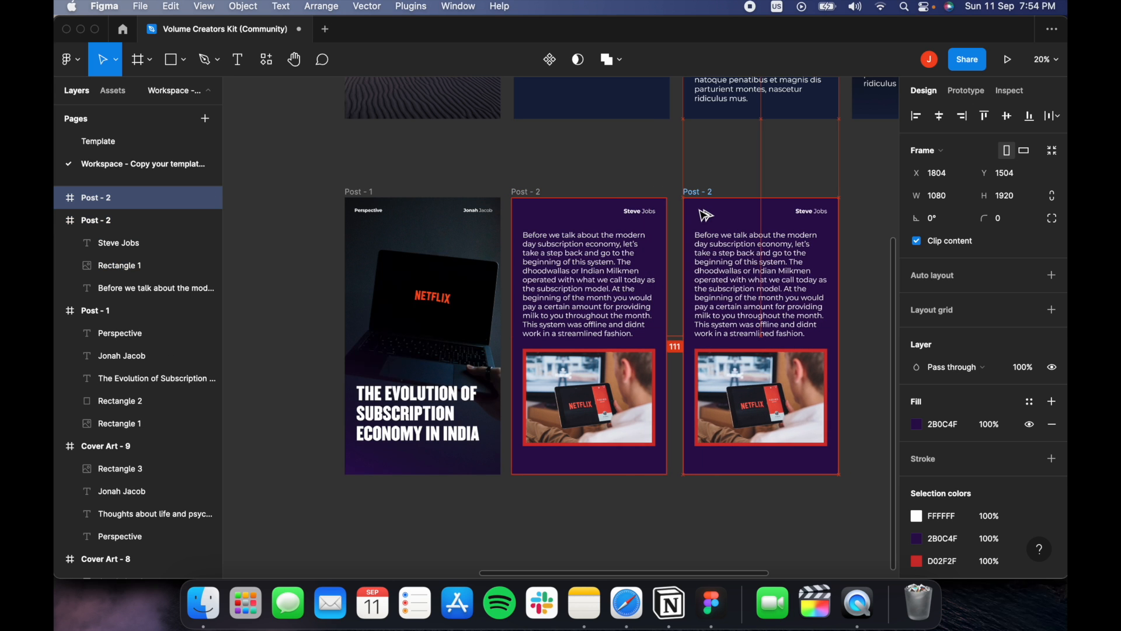
pyautogui.hscroll(3, 703, 215)
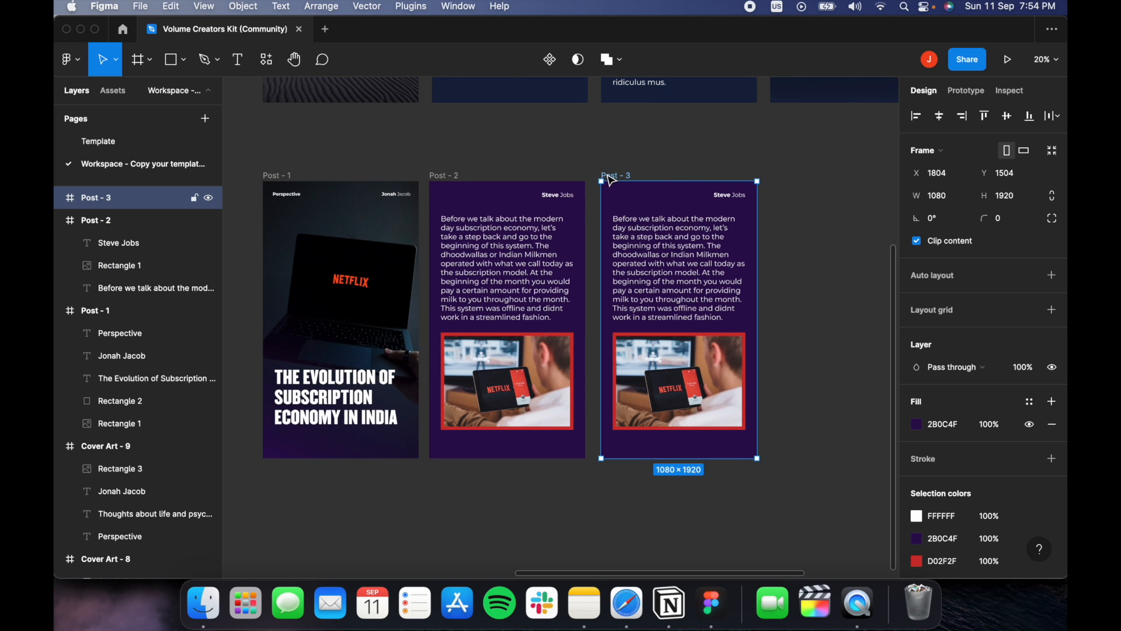
# Duplicate the Post - 3 frame twice to the right, forming a level row with gaps of about 92.
pyautogui.moveTo(613, 178); pyautogui.dragTo(783, 185)
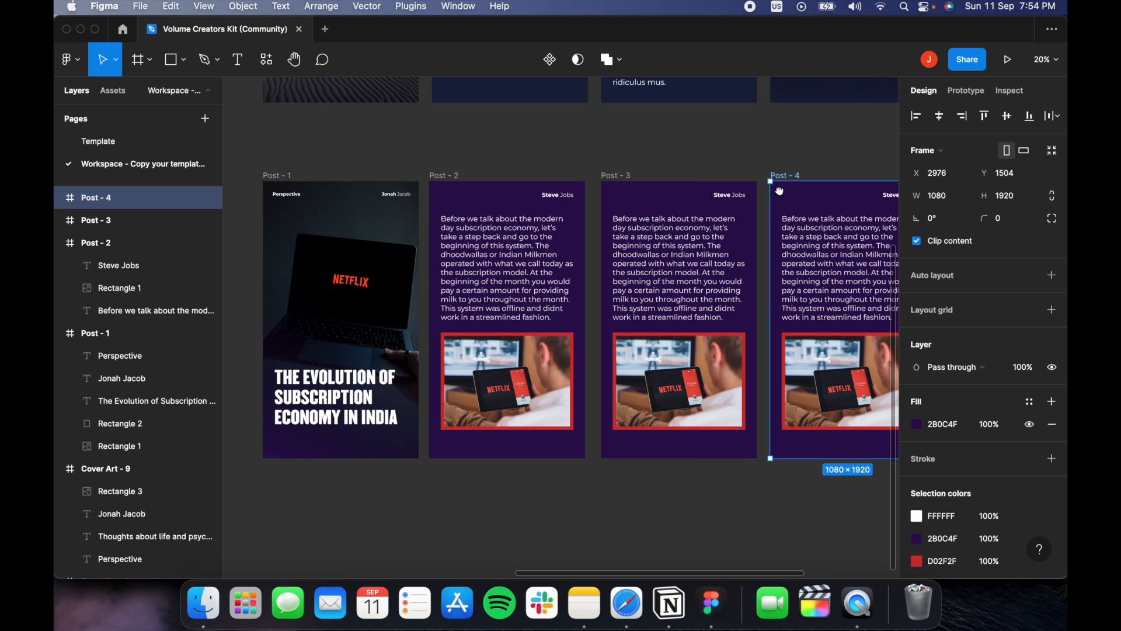
pyautogui.hscroll(5, 572, 214)
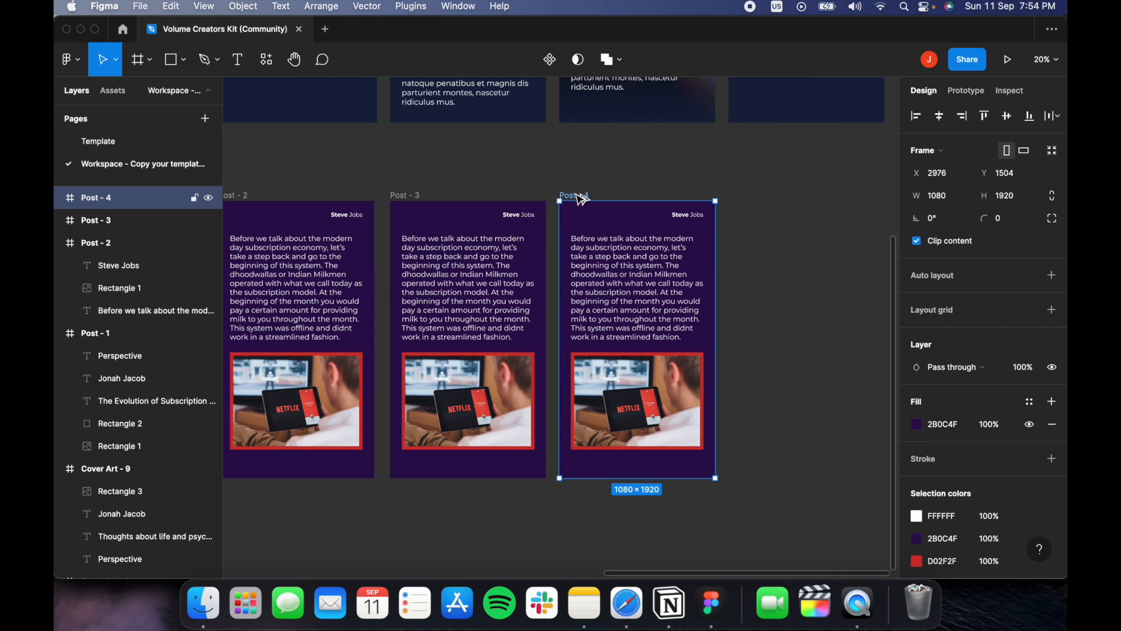
pyautogui.moveTo(581, 200); pyautogui.dragTo(748, 229)
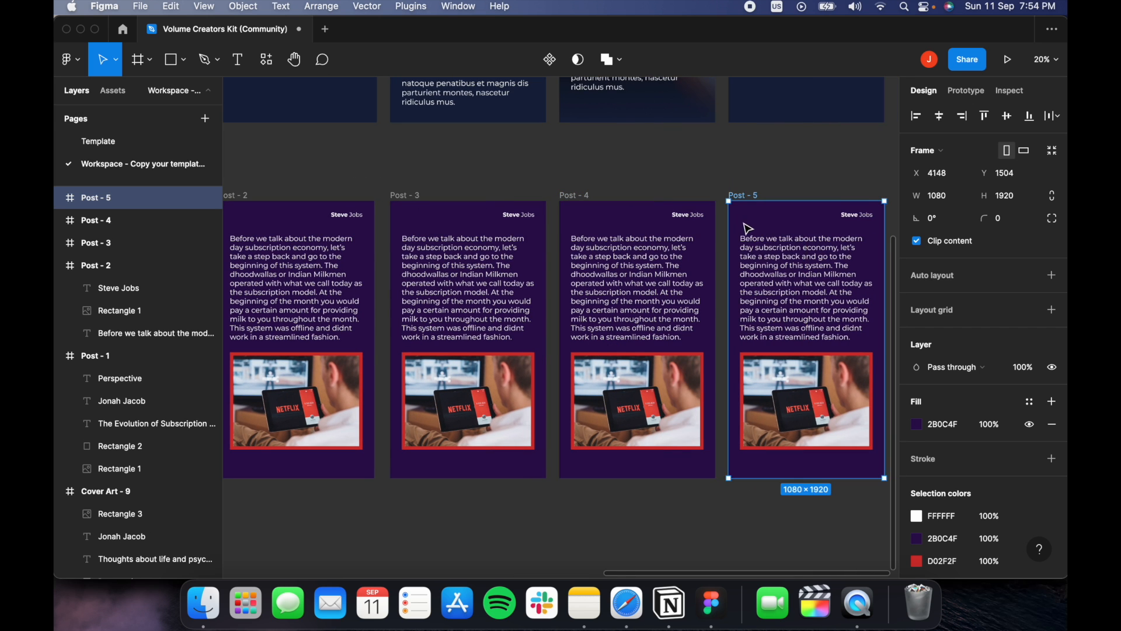
pyautogui.hscroll(5, 748, 228)
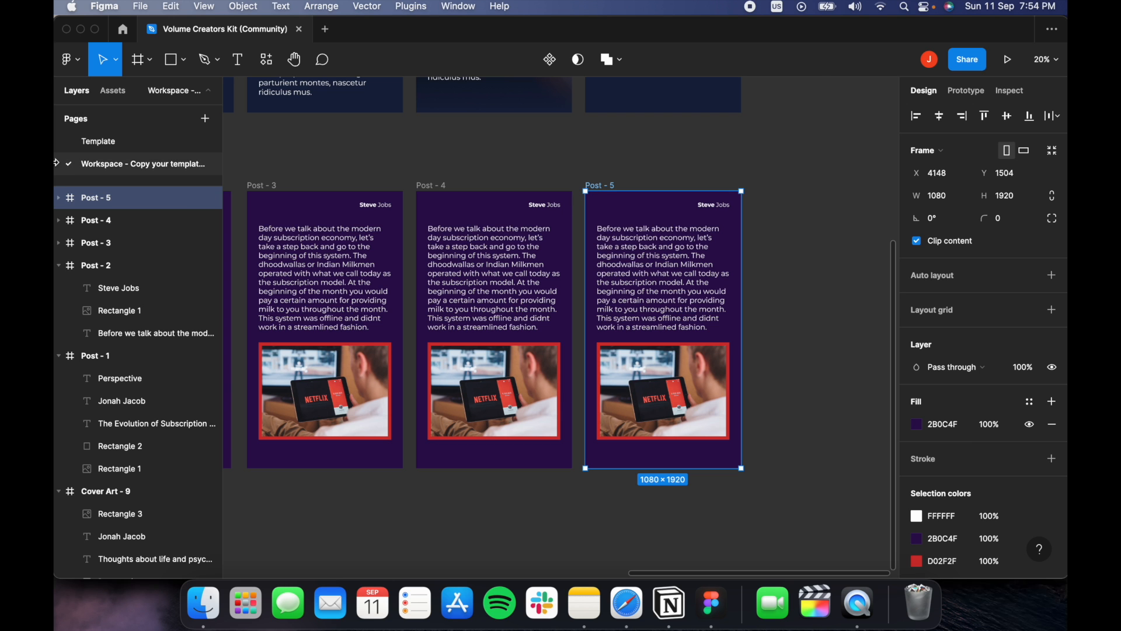
# Duplicate the Post - 5 frame to its right, level with it, and delete the image from the copy.
pyautogui.click(97, 141)
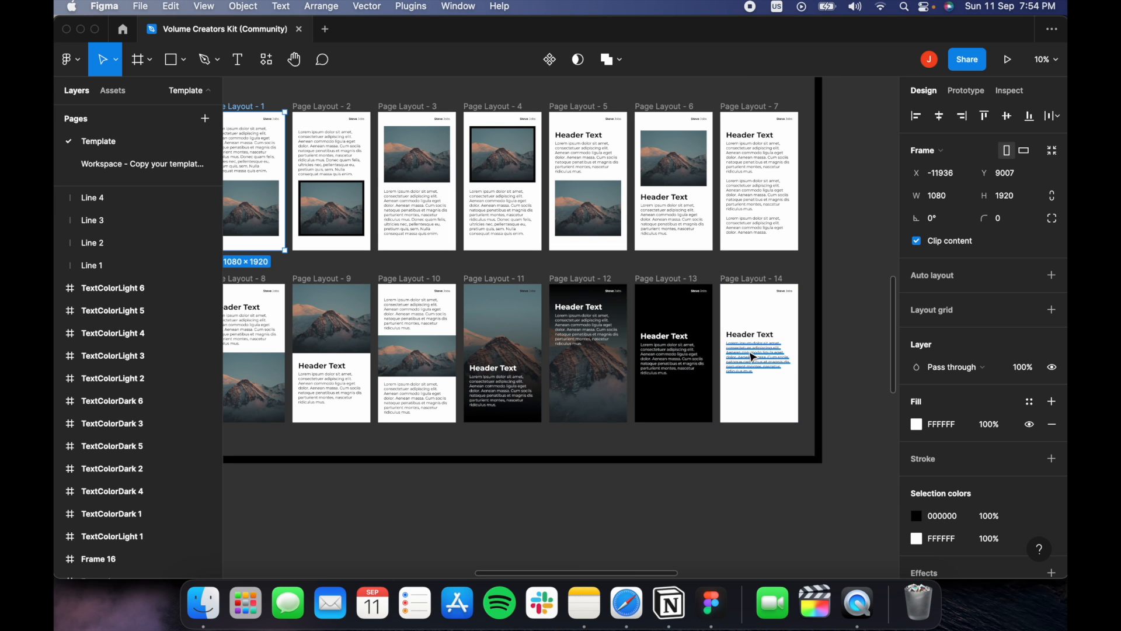
pyautogui.click(114, 166)
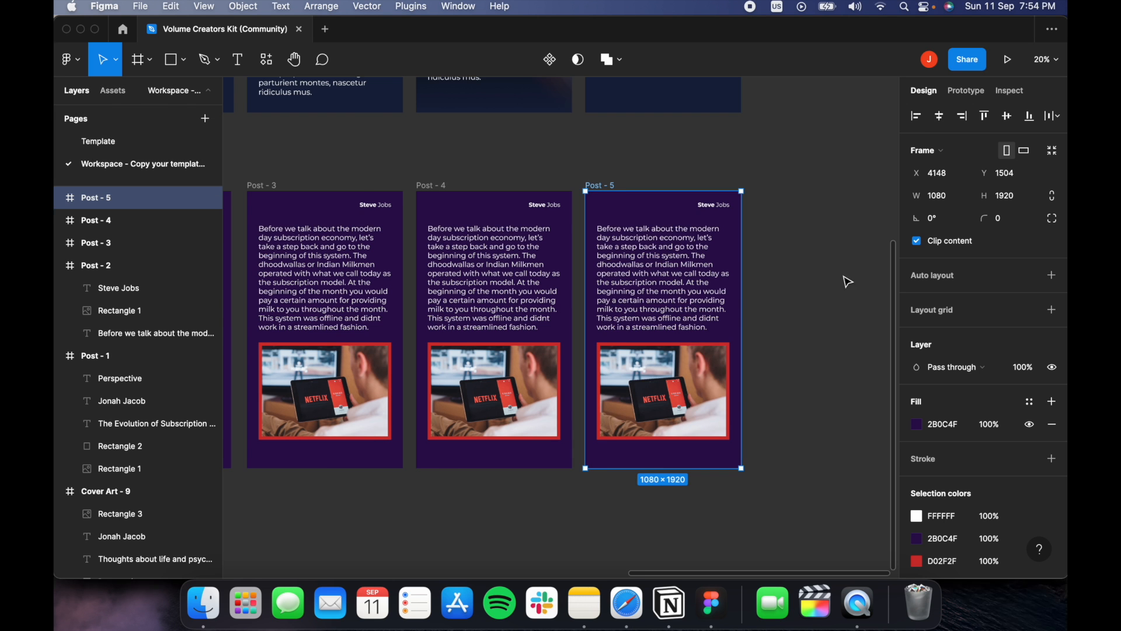
pyautogui.hscroll(4, 847, 280)
pyautogui.moveTo(477, 199); pyautogui.dragTo(651, 222)
pyautogui.click(734, 407)
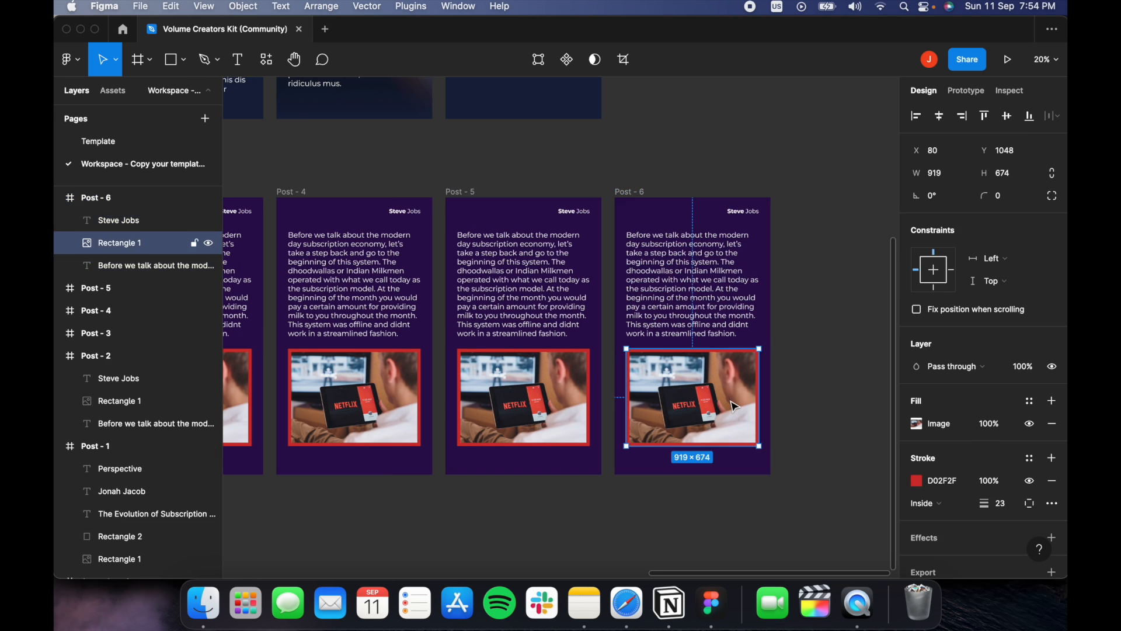
pyautogui.press('Delete')
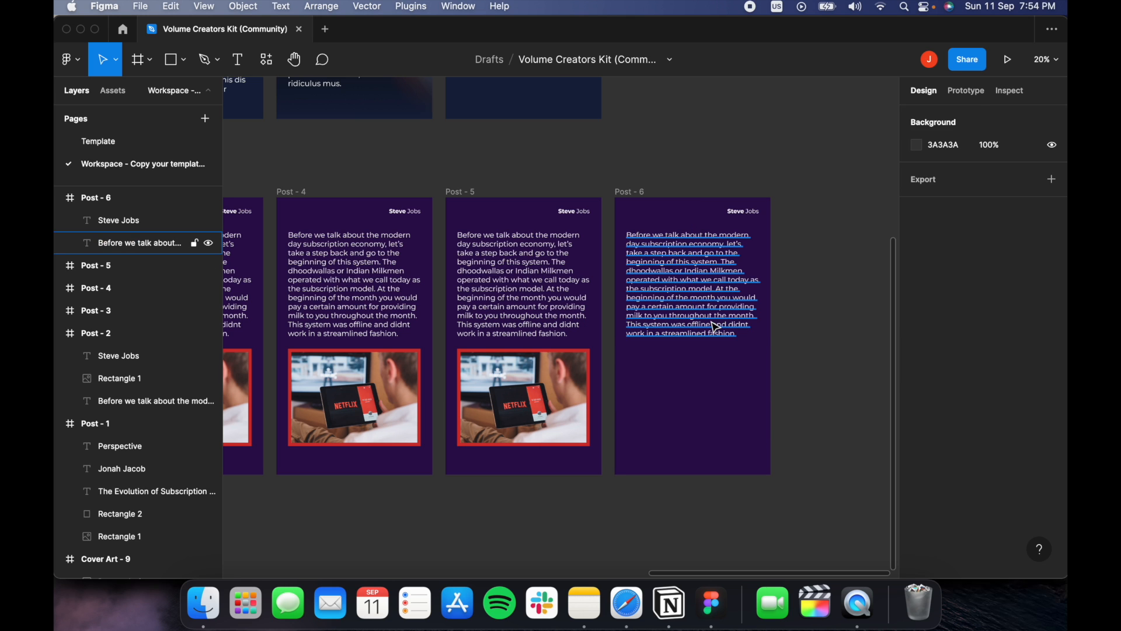
# Move Post - 6's body paragraph down to about Y 588 and replace its text with "Subscribe to my Stack.".
pyautogui.moveTo(719, 334); pyautogui.dragTo(692, 345)
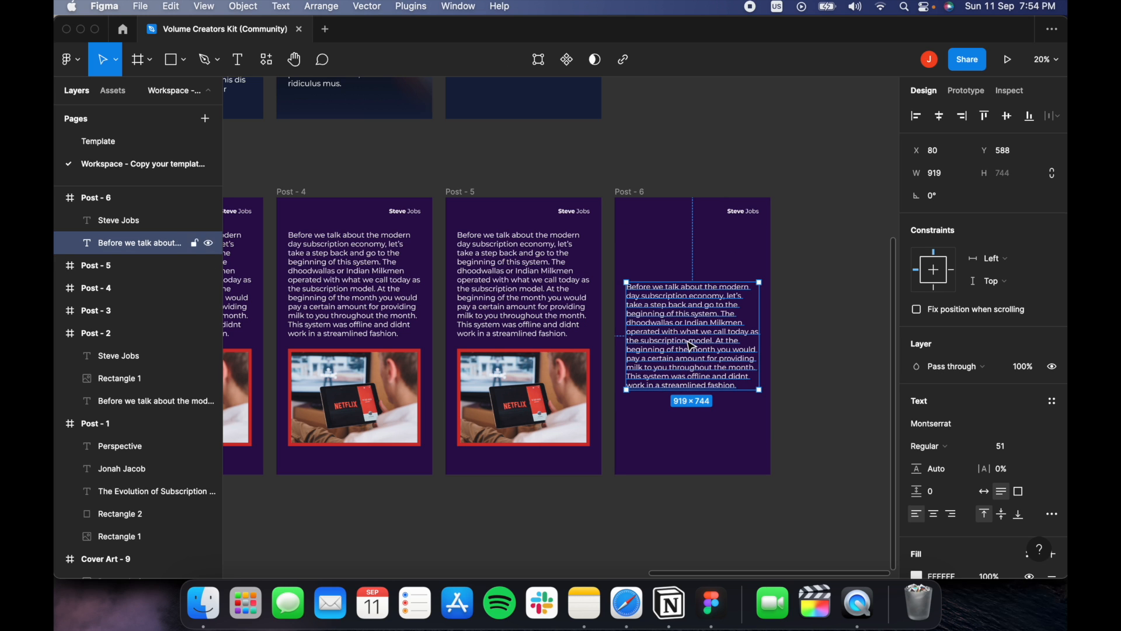
pyautogui.doubleClick(692, 345)
pyautogui.write('Subscribe to my Stack.')
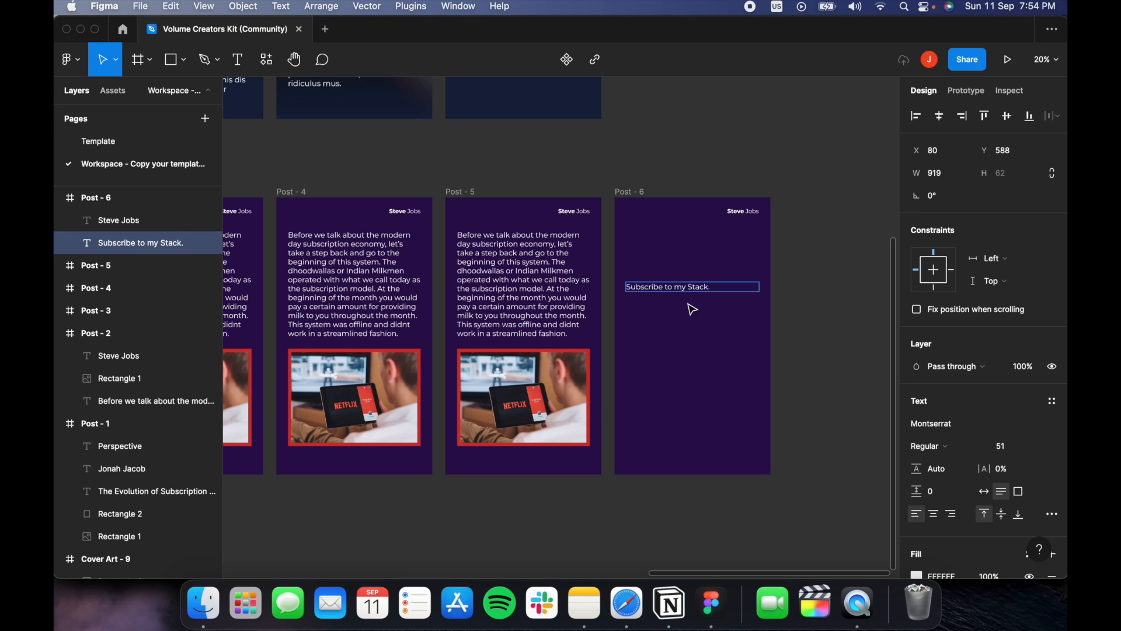
pyautogui.press('Escape')
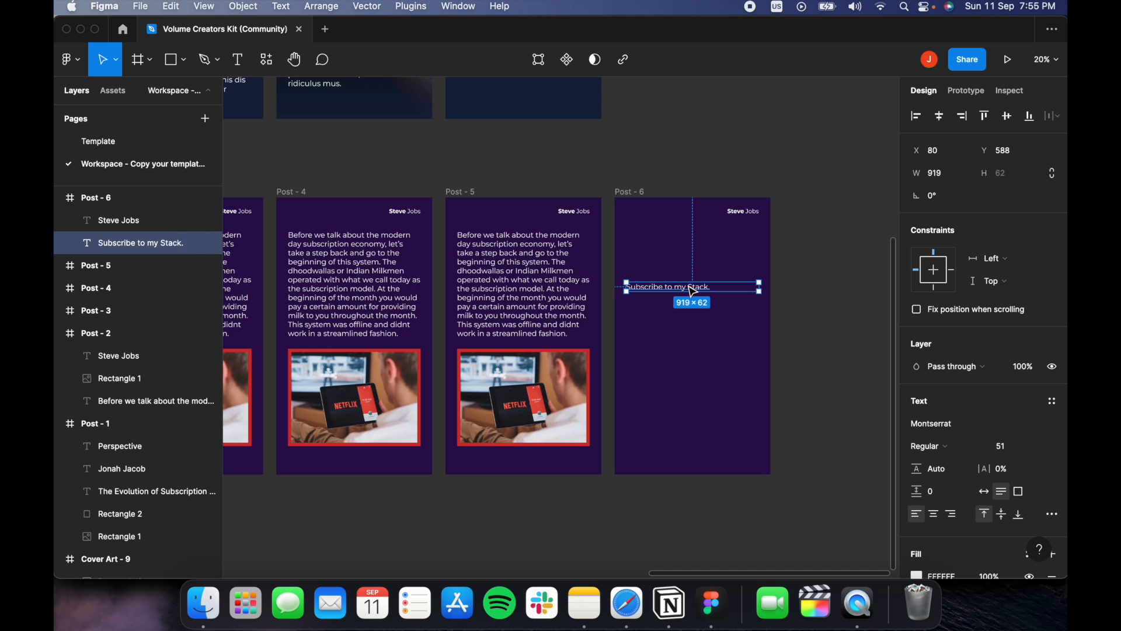
# Duplicate the "Subscribe to my Stack." text to about Y 735 and change the copy to "Leave your thoughts in the comments.".
pyautogui.press('super+v')
pyautogui.moveTo(693, 291); pyautogui.dragTo(695, 313)
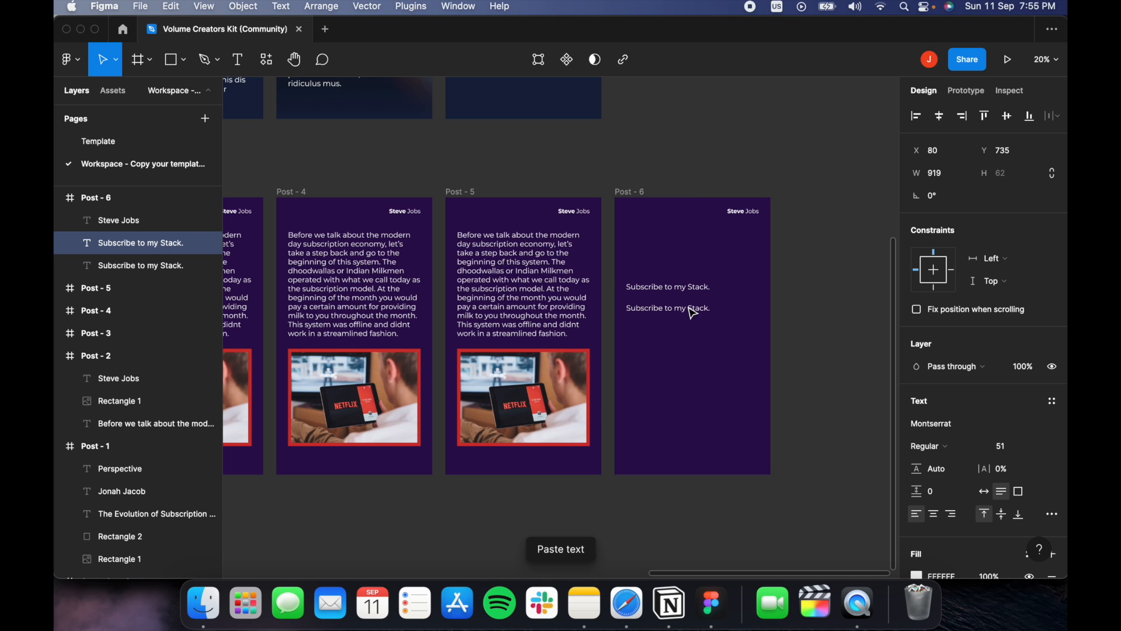
pyautogui.doubleClick(693, 313)
pyautogui.write('Leave your')
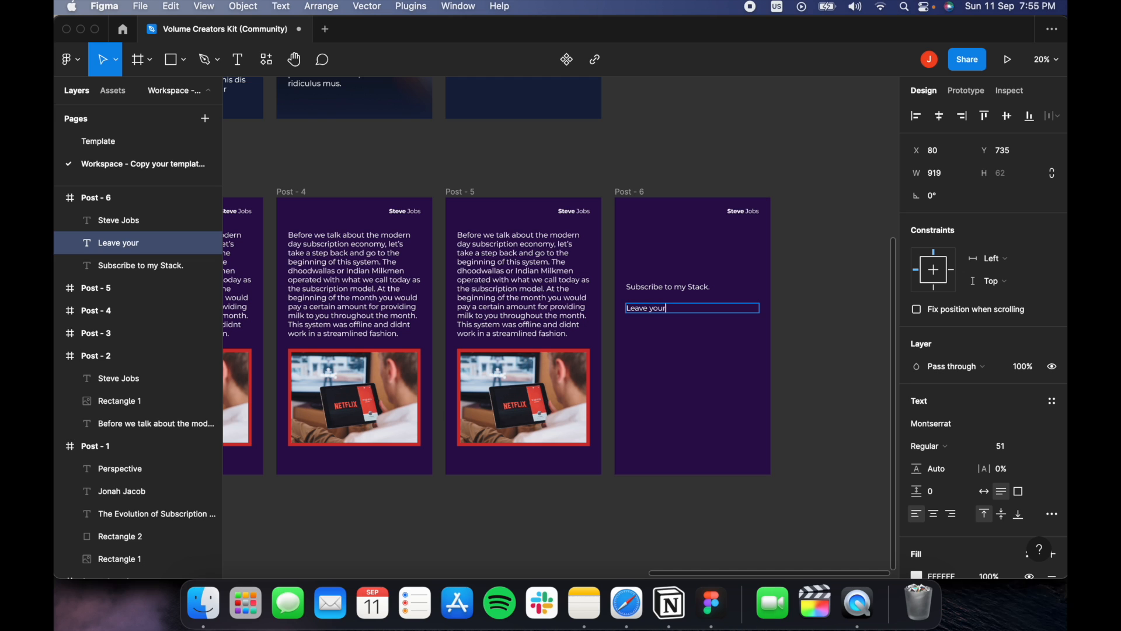
pyautogui.write(' thoughts in the comments')
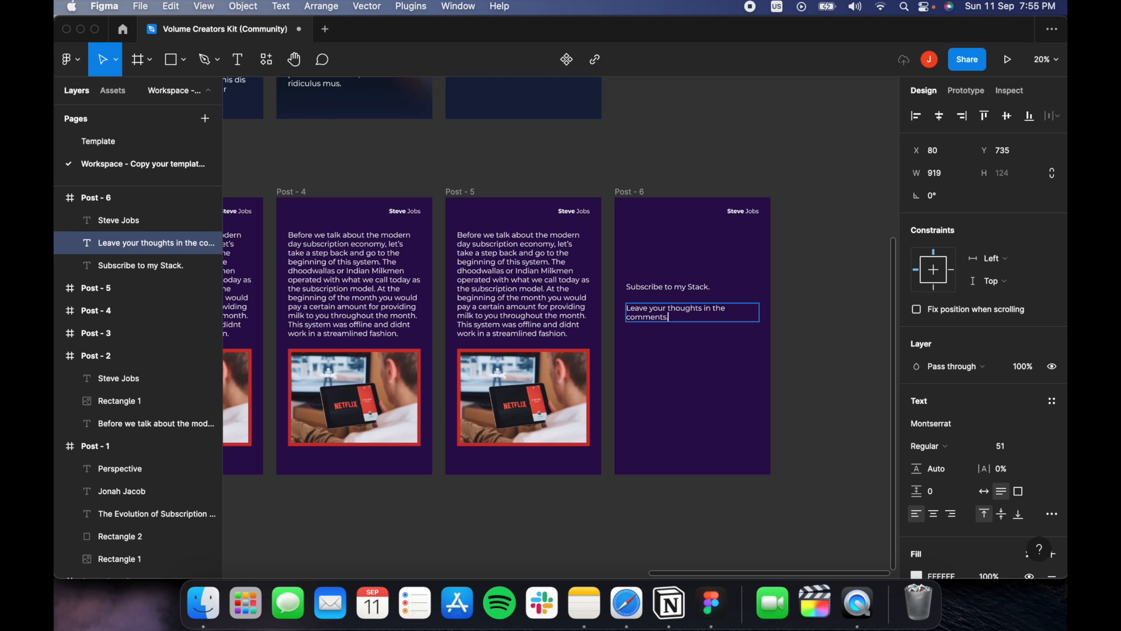
pyautogui.write('.')
pyautogui.press('Escape')
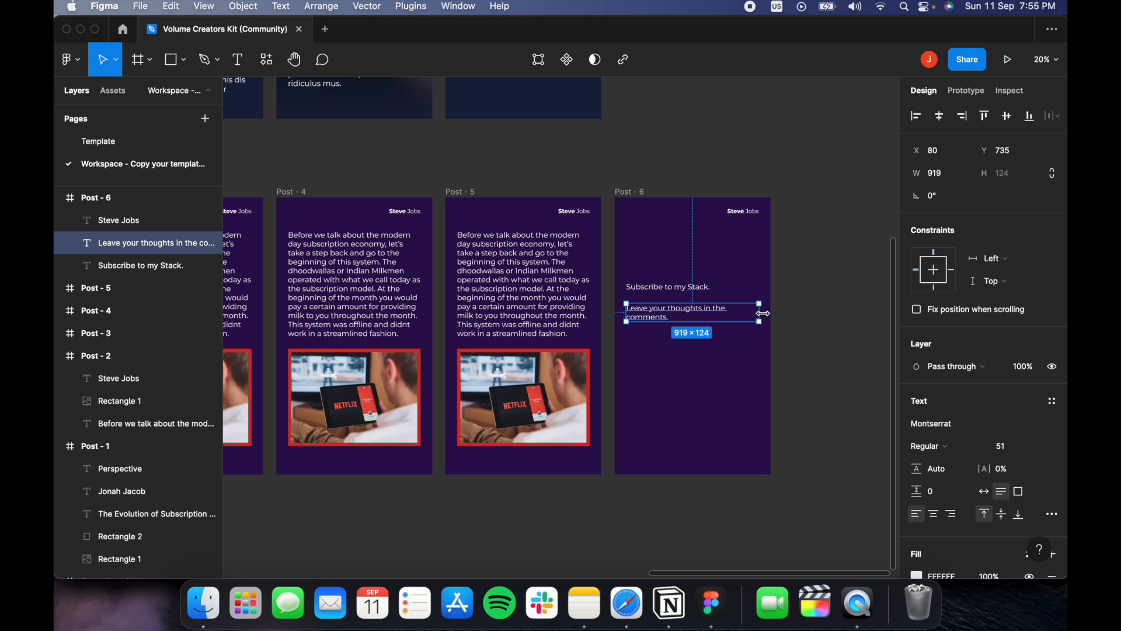
# Narrow the comments text box to about 579 wide and move it down to about Y 1063.
pyautogui.moveTo(763, 313); pyautogui.dragTo(685, 371)
pyautogui.click(735, 339)
pyautogui.click(695, 290)
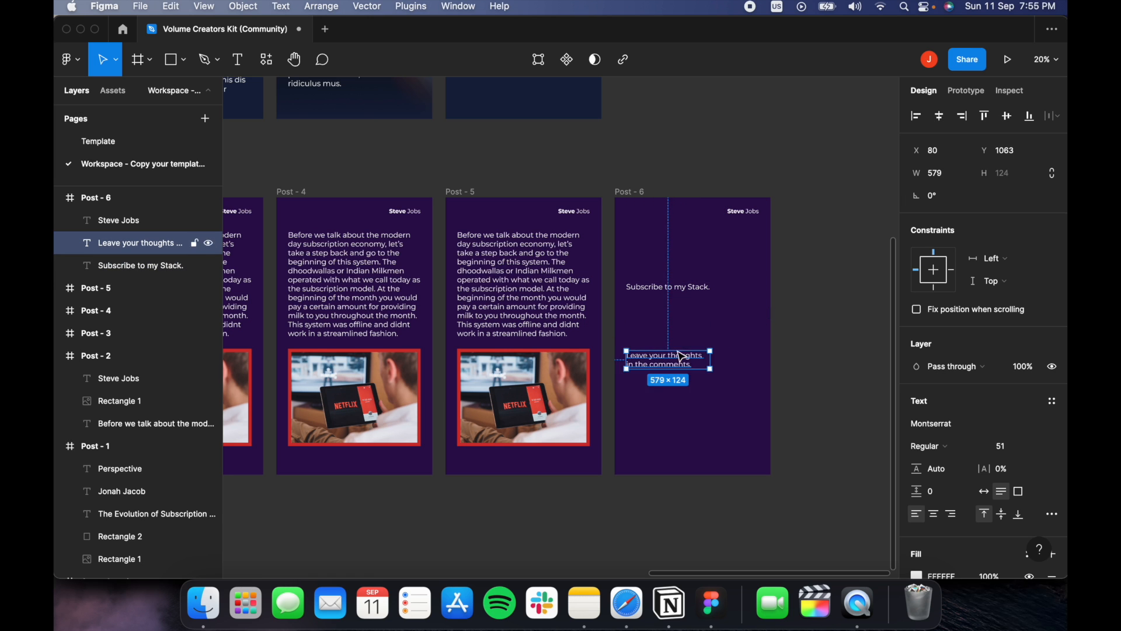
# Set the "Subscribe to my Stack." text to Bold and enlarge it into a two-line heading.
pyautogui.click(669, 287)
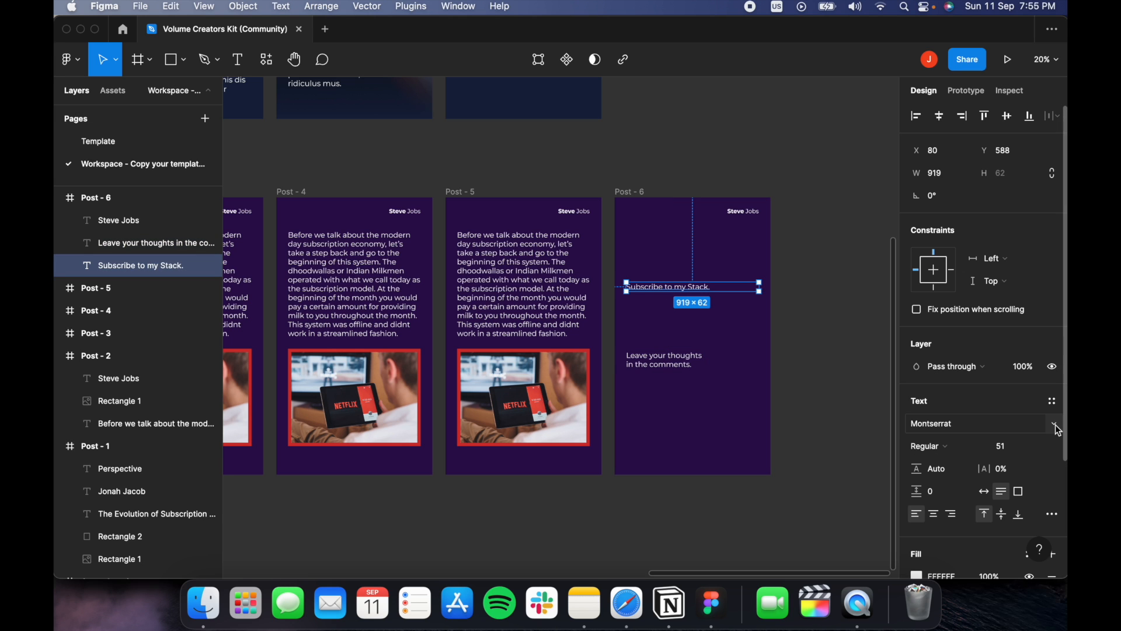
pyautogui.click(1055, 426)
pyautogui.click(1057, 428)
pyautogui.click(959, 446)
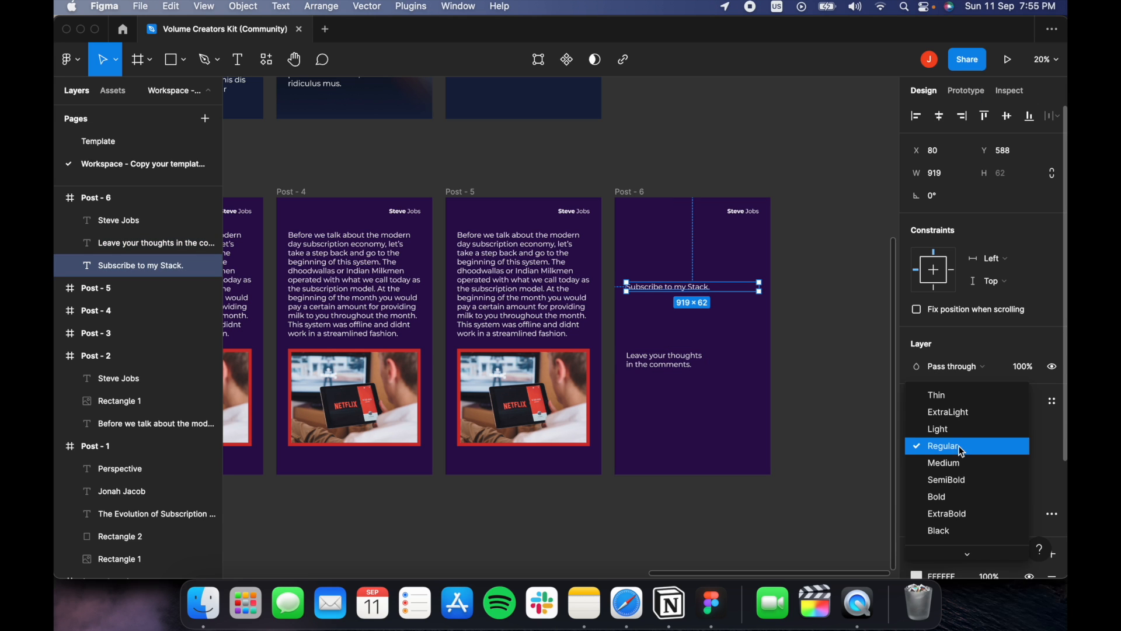
pyautogui.click(945, 497)
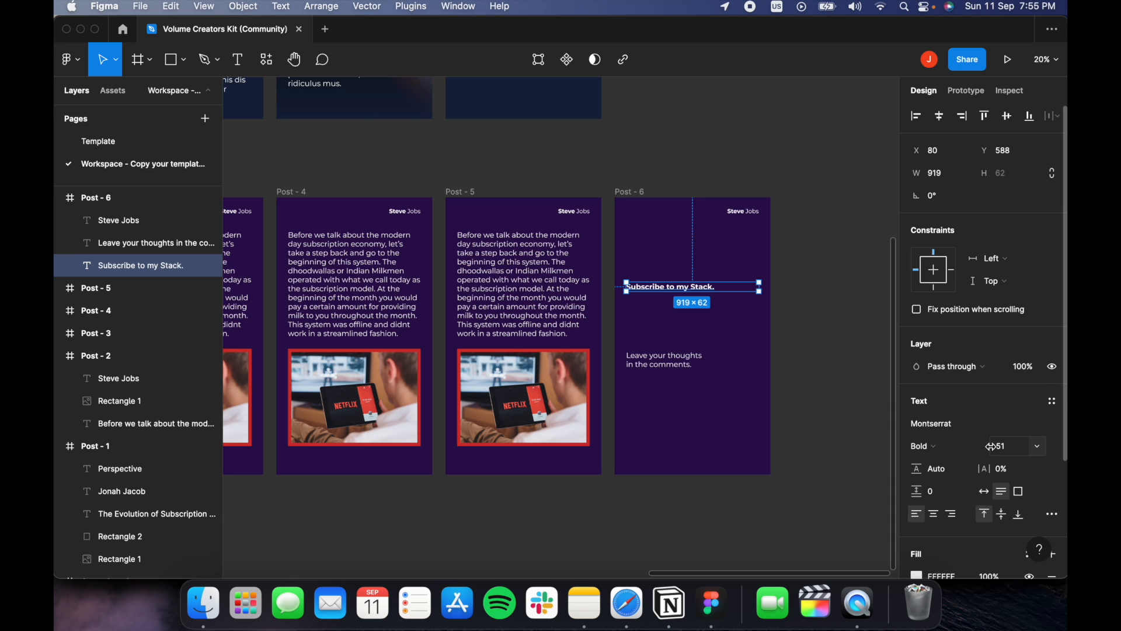
pyautogui.click(1031, 442)
pyautogui.write('80')
pyautogui.press('Return')
pyautogui.moveTo(1033, 440); pyautogui.dragTo(79, 434)
pyautogui.click(831, 358)
# Place the enlarged heading directly above the comments text around the middle of Post - 6.
pyautogui.moveTo(708, 313); pyautogui.dragTo(682, 362)
pyautogui.click(677, 362)
pyautogui.click(784, 386)
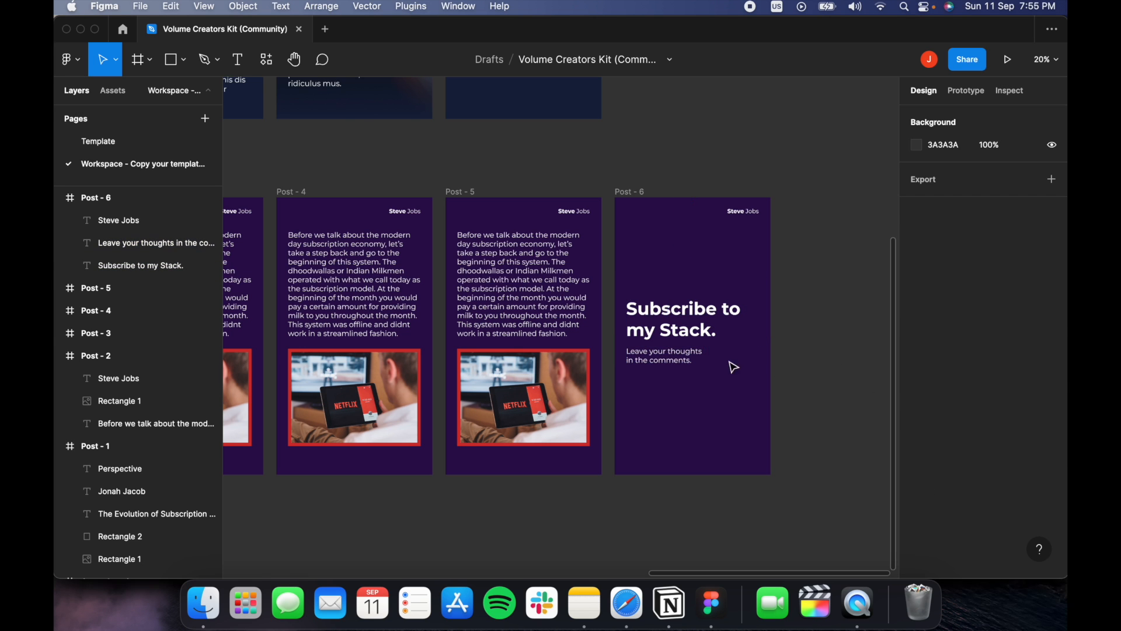
# Delete the author name texts from the Post - 2 through Post - 6 frames.
pyautogui.hscroll(-3, 733, 368)
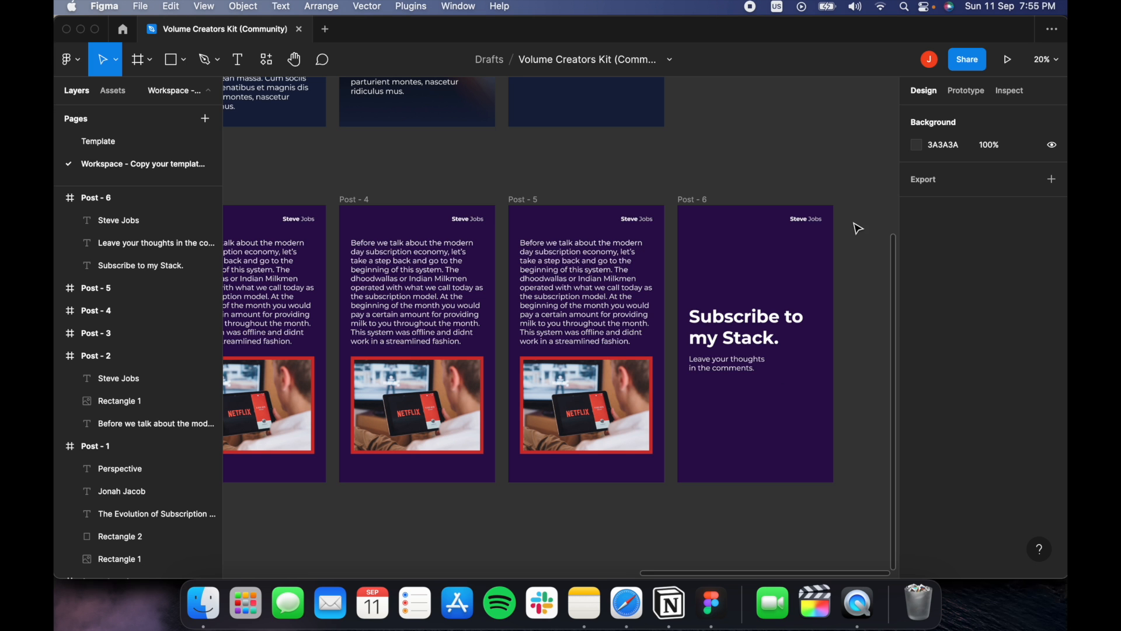
pyautogui.click(806, 219)
pyautogui.moveTo(790, 219); pyautogui.dragTo(322, 217)
pyautogui.press('BackSpace')
# Copy the "Perspective" label and author name from Post - 1 and paste them into Post - 2 through Post - 6.
pyautogui.hscroll(-5, 322, 218)
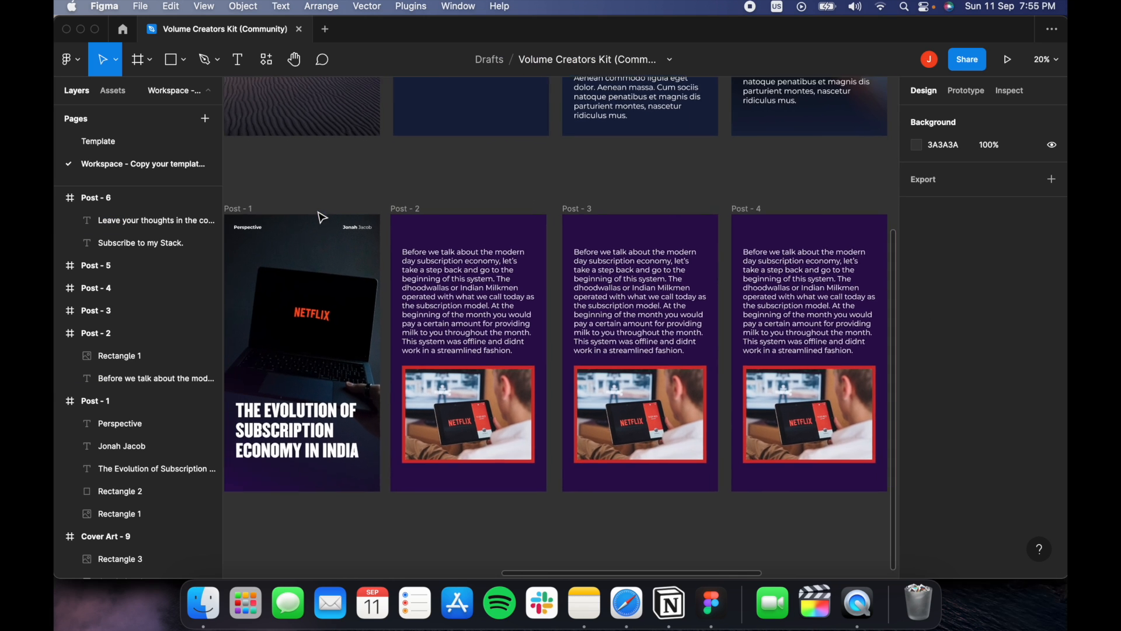
pyautogui.click(353, 214)
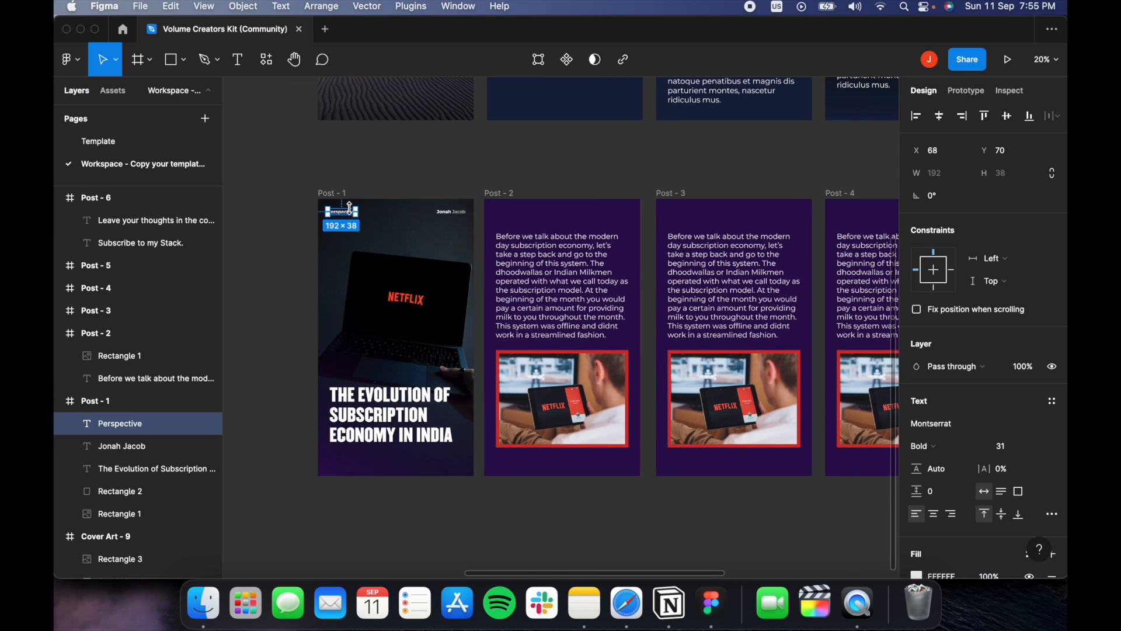
pyautogui.keyDown('shift'); pyautogui.click(445, 214); pyautogui.keyUp('shift')
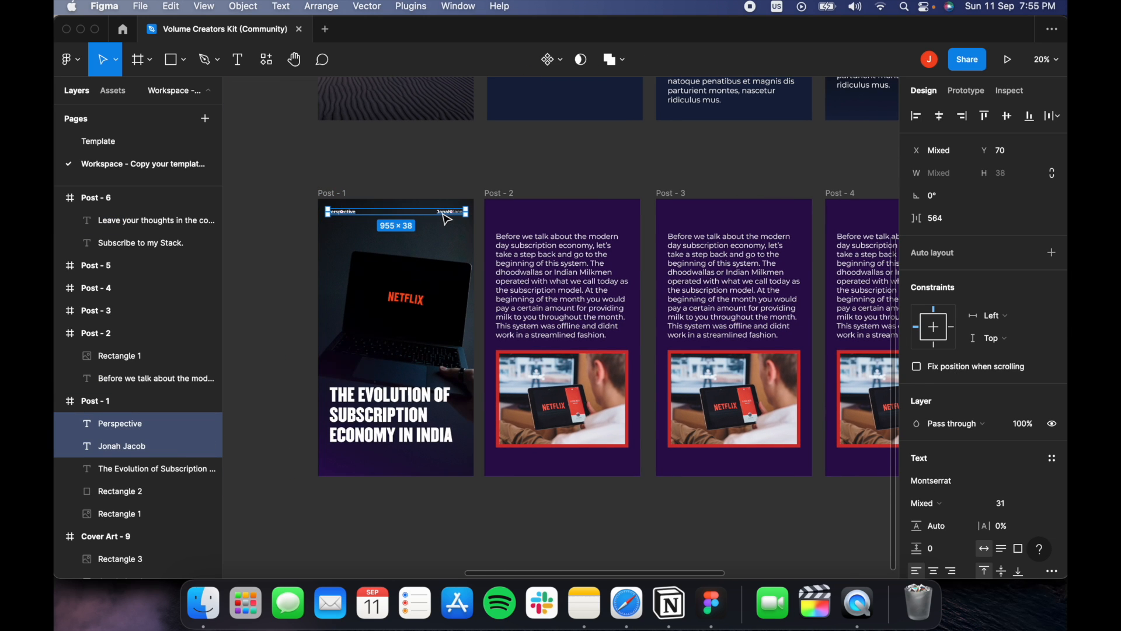
pyautogui.click(501, 195)
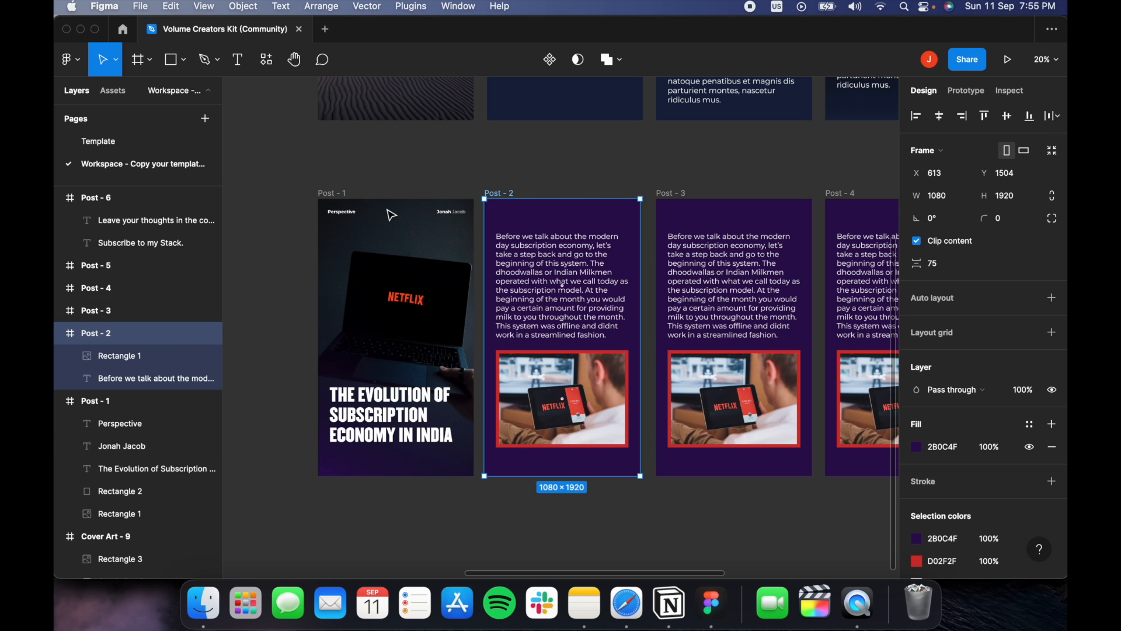
pyautogui.moveTo(664, 216); pyautogui.dragTo(433, 223)
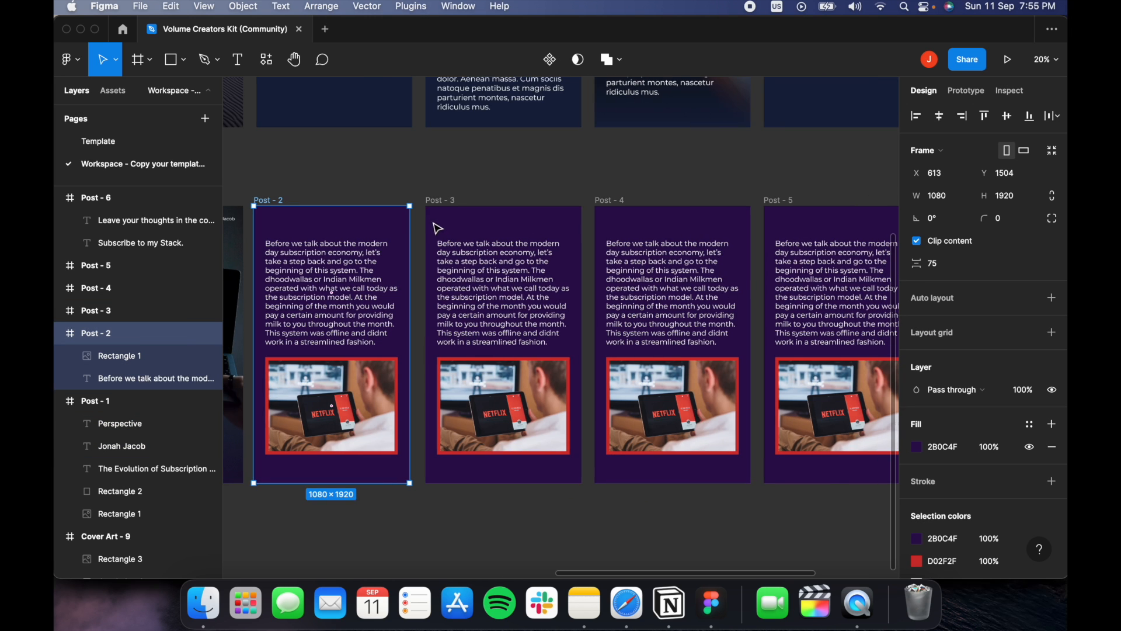
pyautogui.keyDown('shift'); pyautogui.click(456, 201); pyautogui.keyUp('shift')
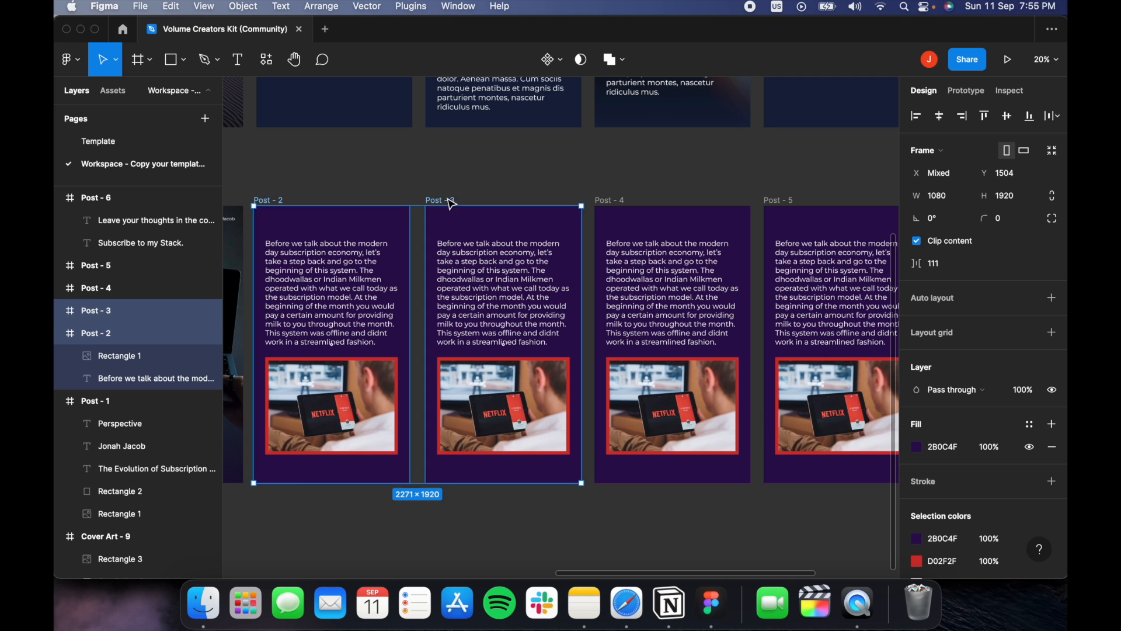
pyautogui.keyDown('shift'); pyautogui.click(618, 202); pyautogui.keyUp('shift')
pyautogui.keyDown('shift'); pyautogui.click(784, 209); pyautogui.keyUp('shift')
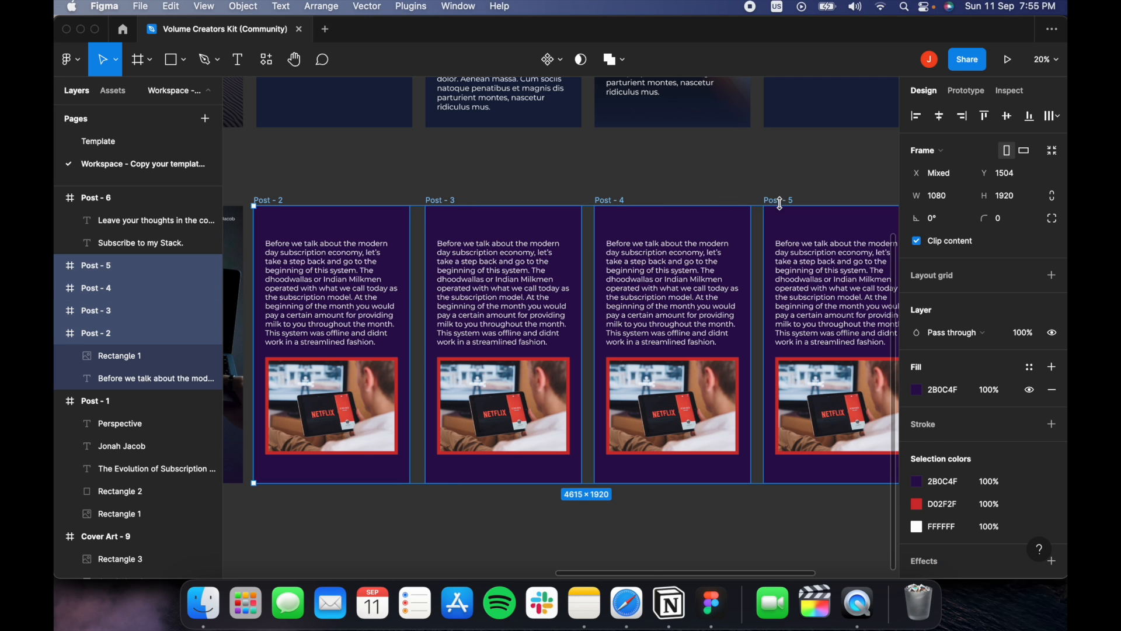
pyautogui.hscroll(10, 665, 216)
pyautogui.keyDown('shift'); pyautogui.click(550, 222); pyautogui.keyUp('shift')
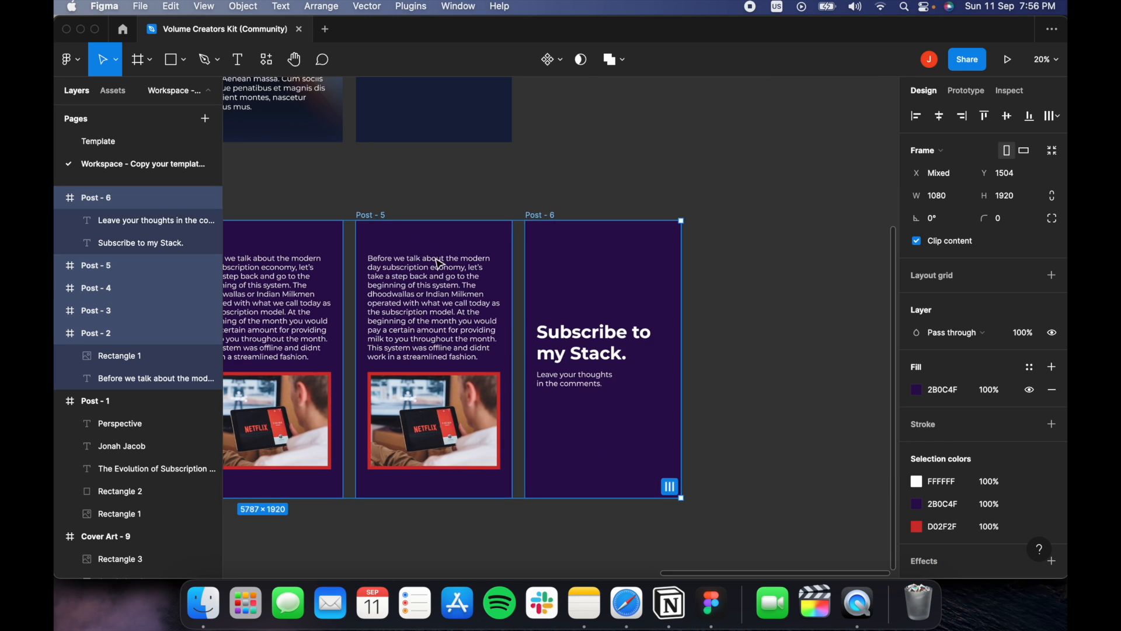
pyautogui.hscroll(-5, 575, 258)
pyautogui.press('super+v')
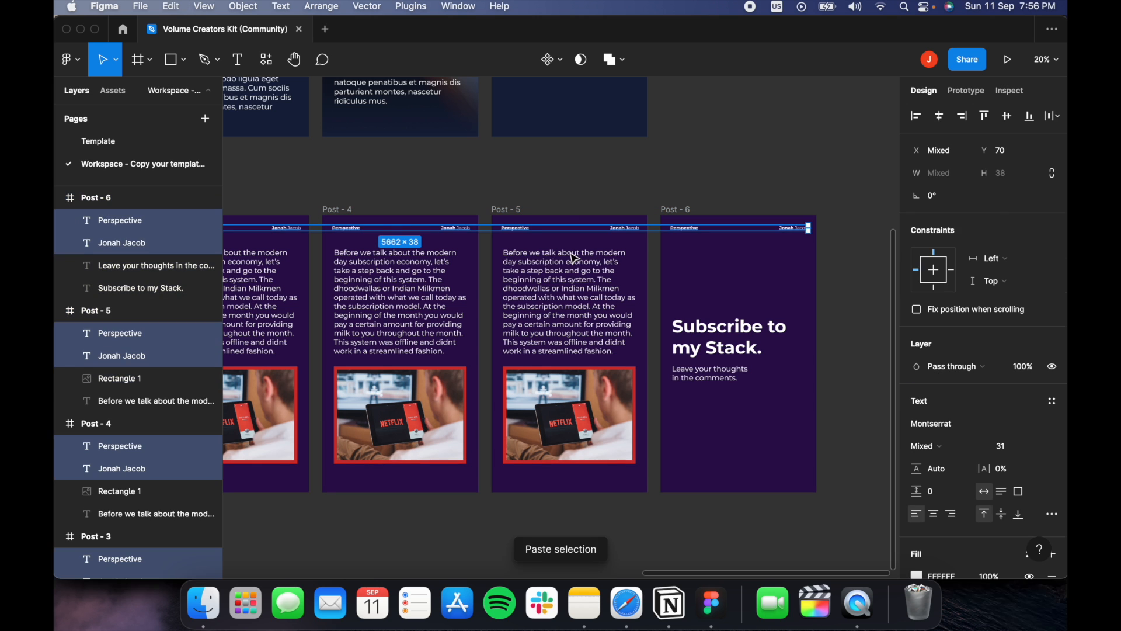
# Review the whole row of post frames from Post - 1 to Post - 6 for consistent headers and layout.
pyautogui.click(567, 289)
pyautogui.scroll(-3, 665, 281)
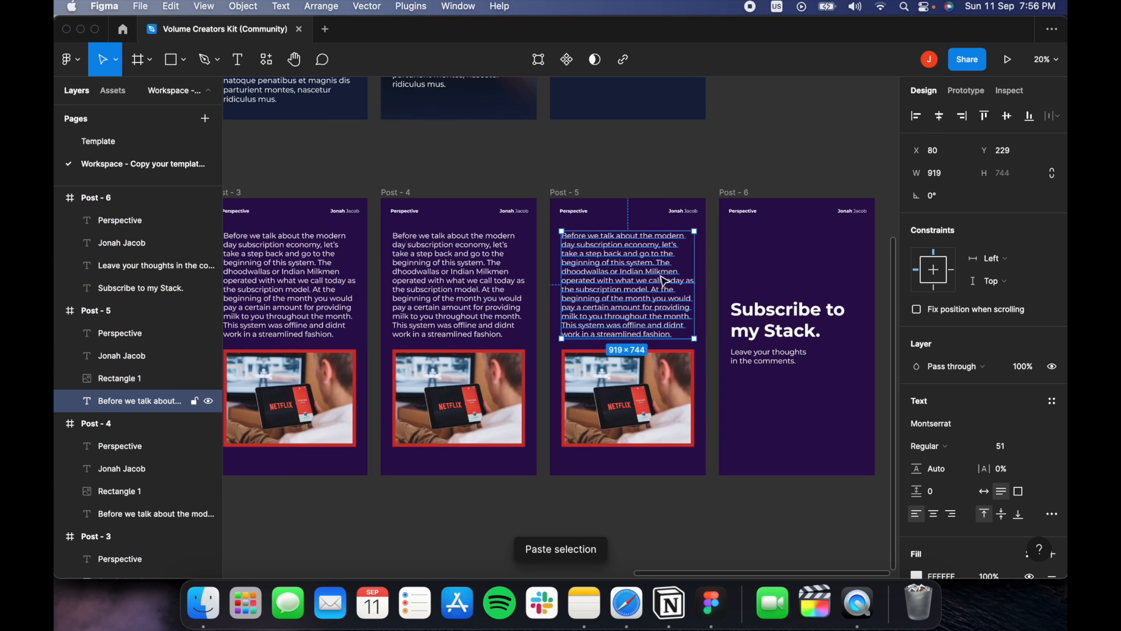
pyautogui.scroll(-3, 664, 281)
pyautogui.scroll(2, 655, 283)
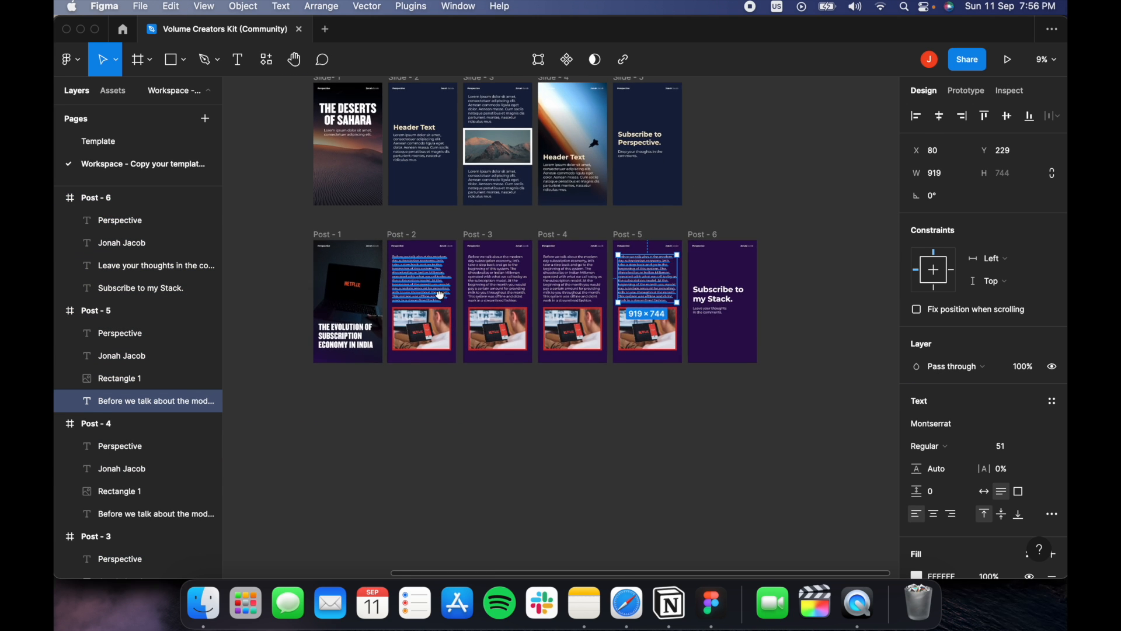
pyautogui.hscroll(-2, 438, 295)
pyautogui.scroll(2, 462, 301)
pyautogui.moveTo(278, 217); pyautogui.dragTo(748, 437)
pyautogui.click(748, 438)
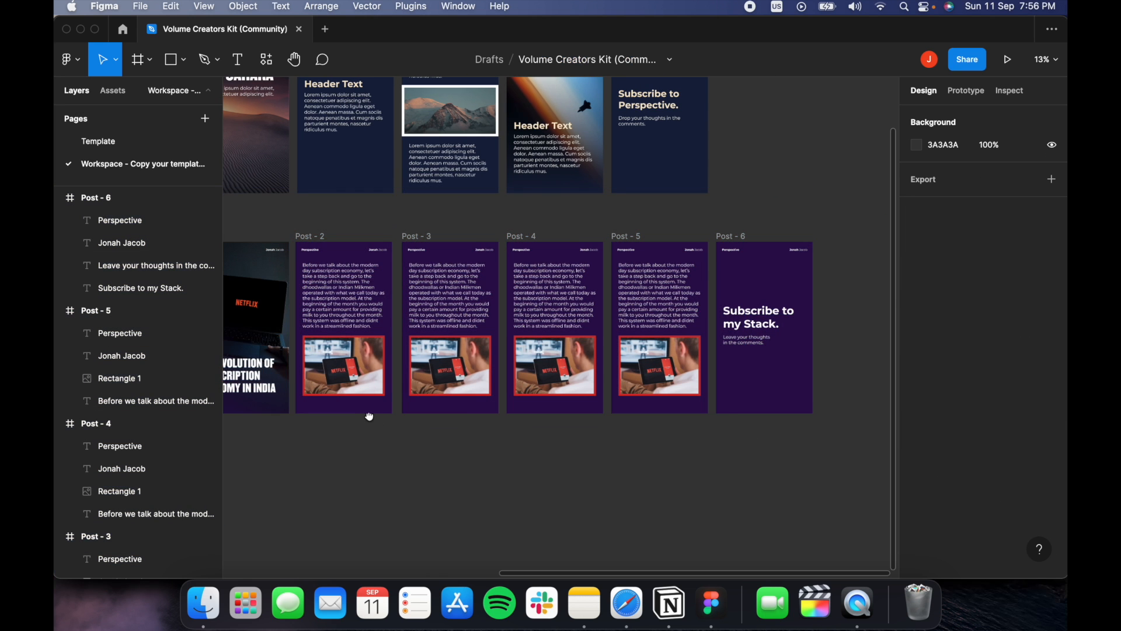
pyautogui.moveTo(370, 417); pyautogui.dragTo(516, 402)
pyautogui.scroll(3, 521, 398)
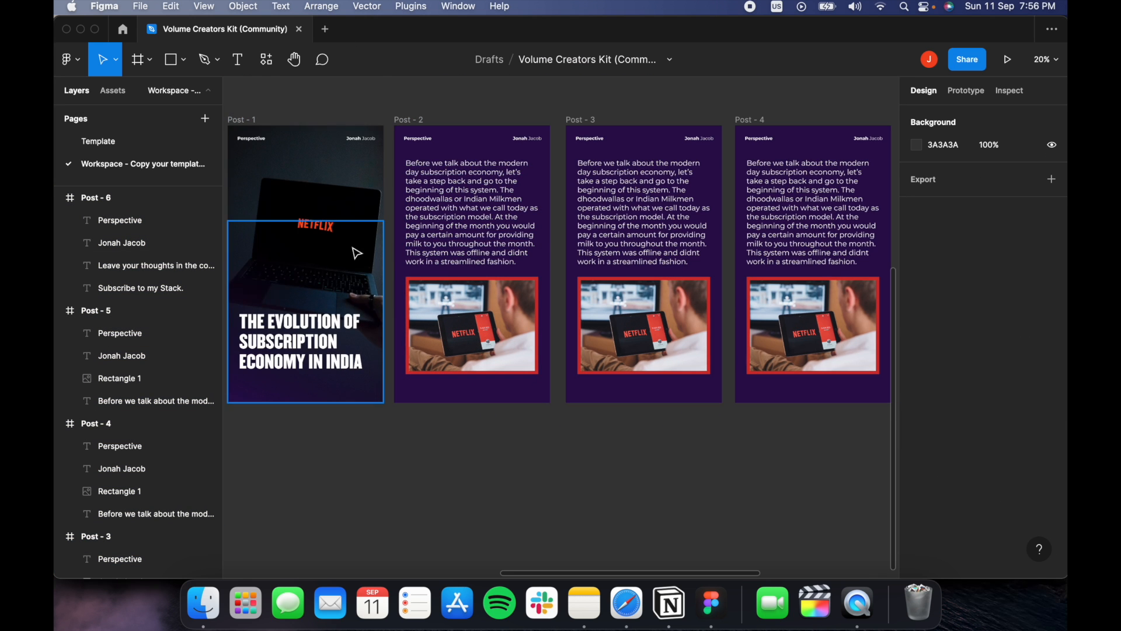
pyautogui.moveTo(357, 250); pyautogui.dragTo(444, 246)
pyautogui.scroll(-1, 444, 246)
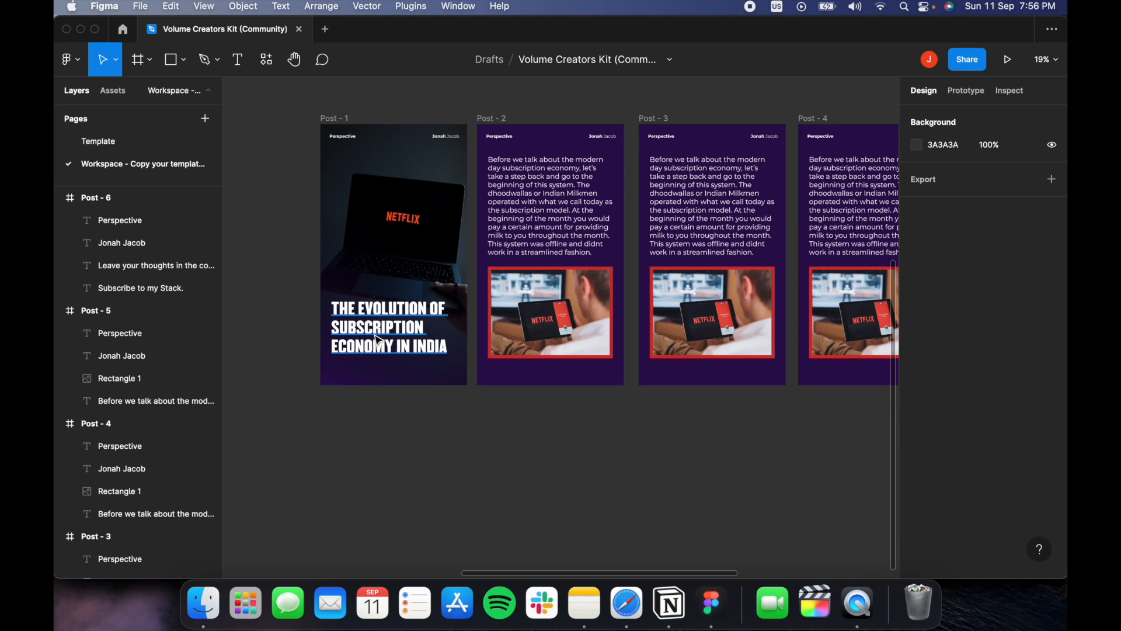
# Set the passage from "At the beginning of the month" through "streamlined fashion." in Post - 3 to Montserrat Bold.
pyautogui.scroll(3, 393, 333)
pyautogui.hscroll(2, 654, 184)
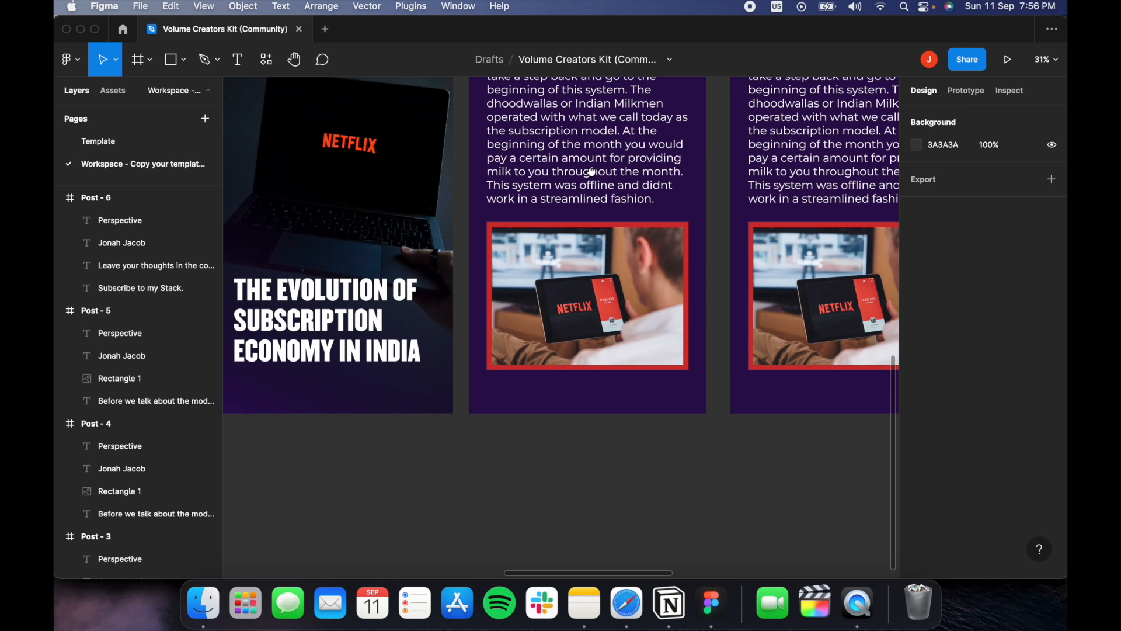
pyautogui.hscroll(5, 650, 130)
pyautogui.scroll(1, 650, 129)
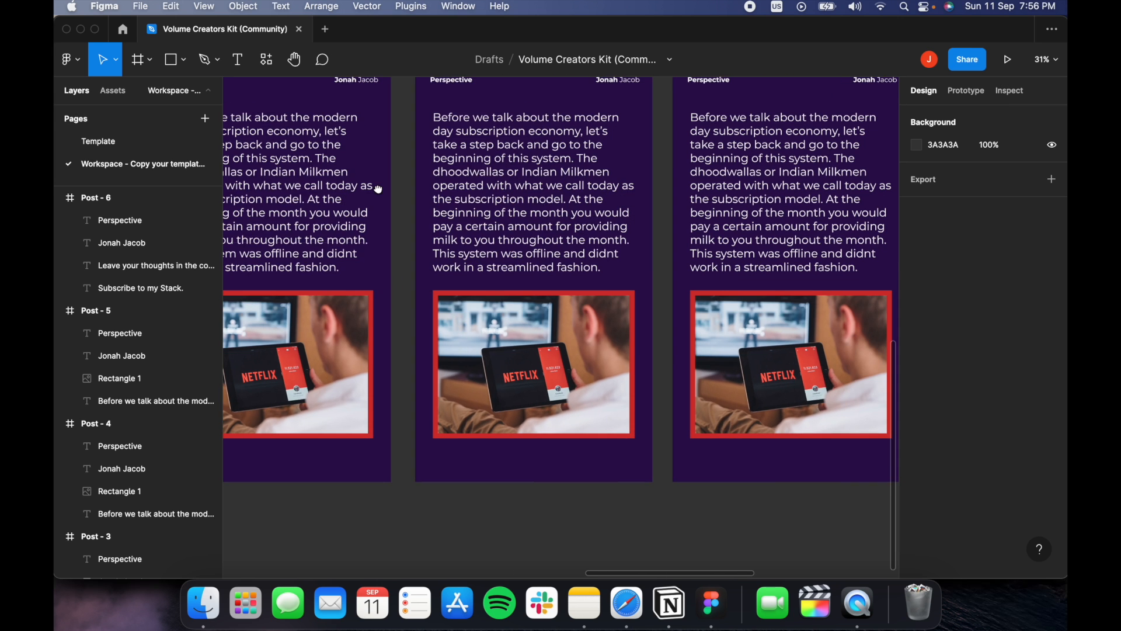
pyautogui.doubleClick(578, 199)
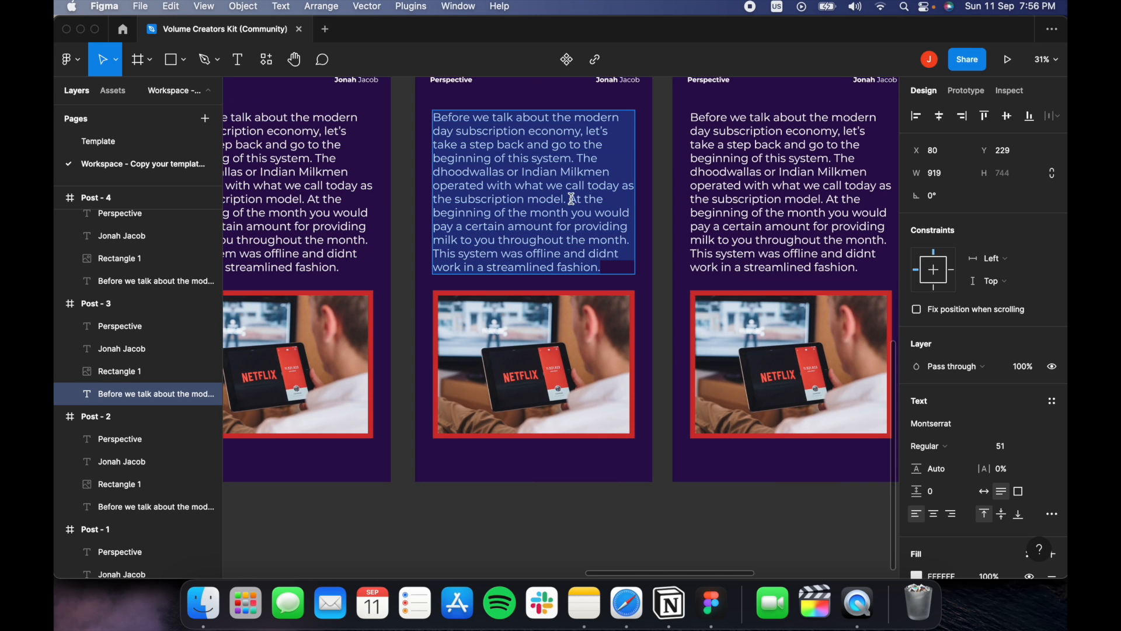
pyautogui.click(573, 199)
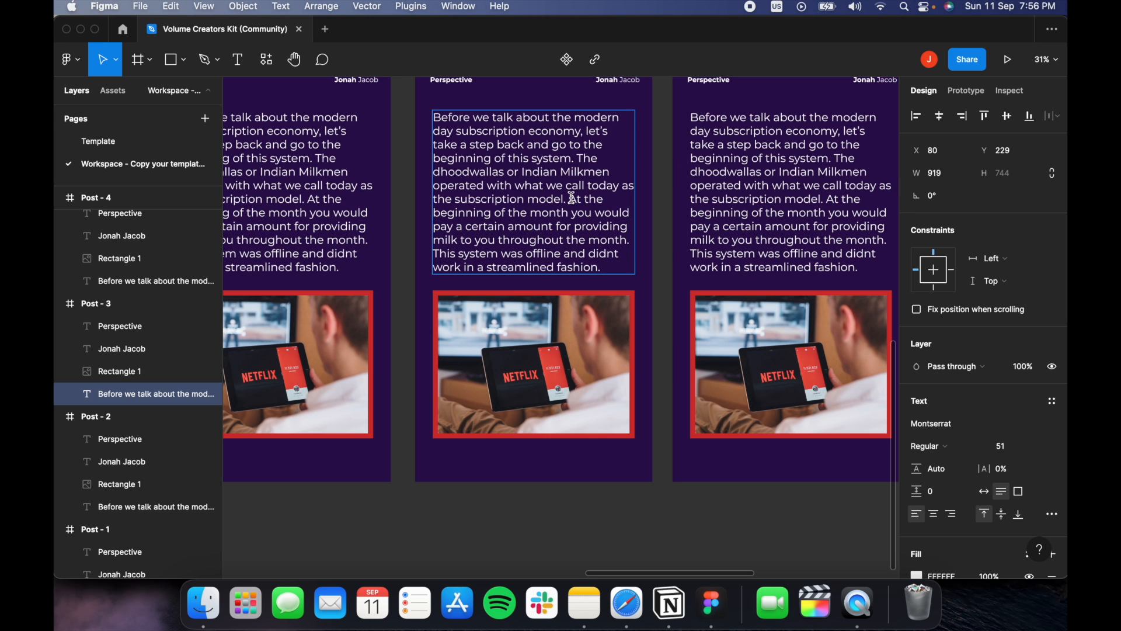
pyautogui.moveTo(573, 199); pyautogui.dragTo(607, 272)
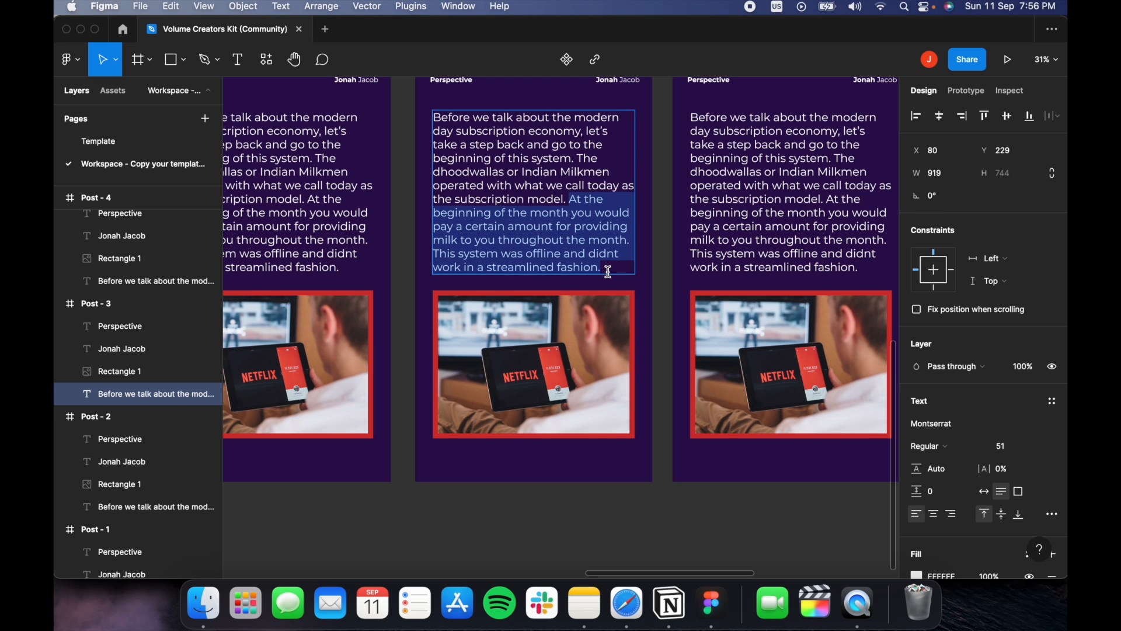
pyautogui.click(971, 450)
pyautogui.click(958, 495)
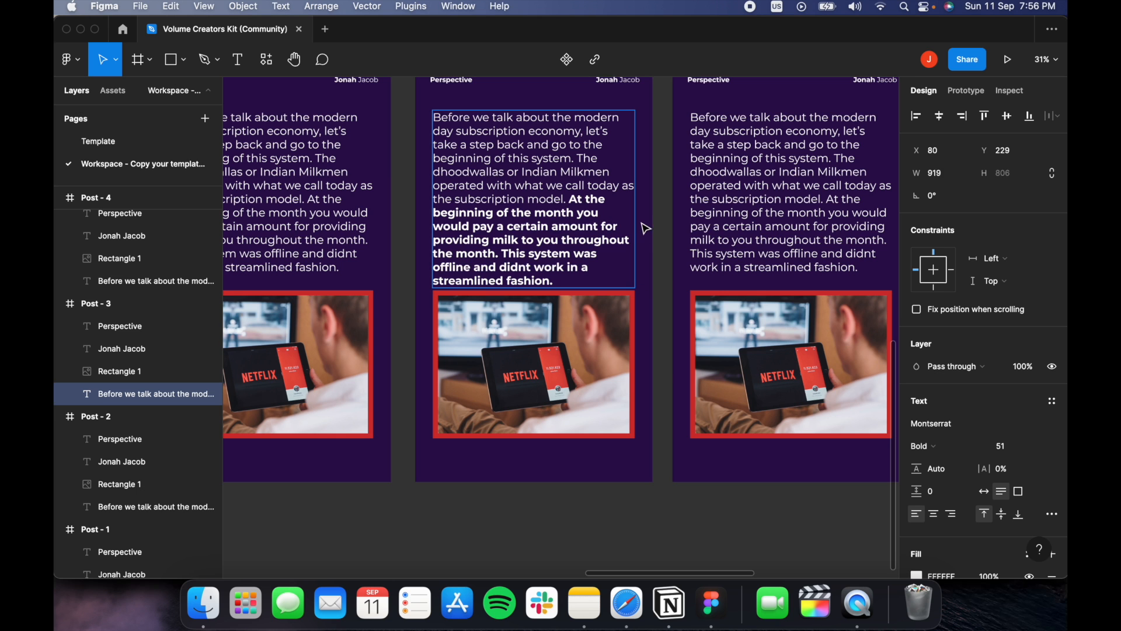
# Shorten the Post - 3 image from its upper edge to about 547 px high, leaving a gap below the bold text.
pyautogui.press('Escape')
pyautogui.moveTo(556, 289); pyautogui.dragTo(558, 335)
pyautogui.click(558, 312)
# Split the Post - 3 text into two paragraphs with a blank line before the bold "At the beginning of the month".
pyautogui.doubleClick(571, 199)
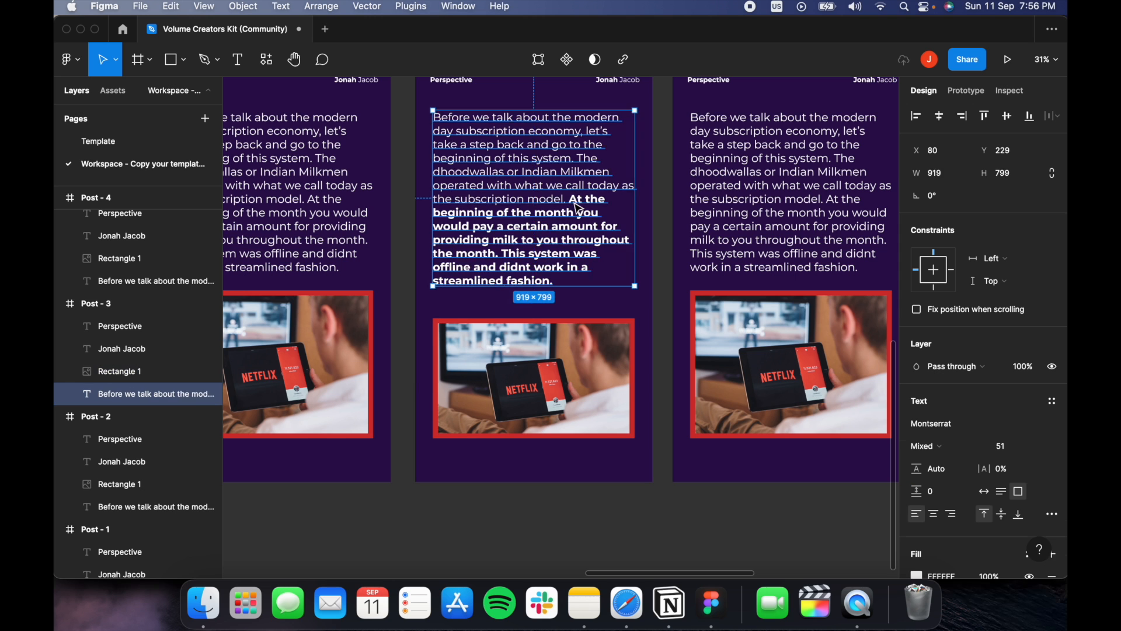
pyautogui.click(571, 199)
pyautogui.press('Return')
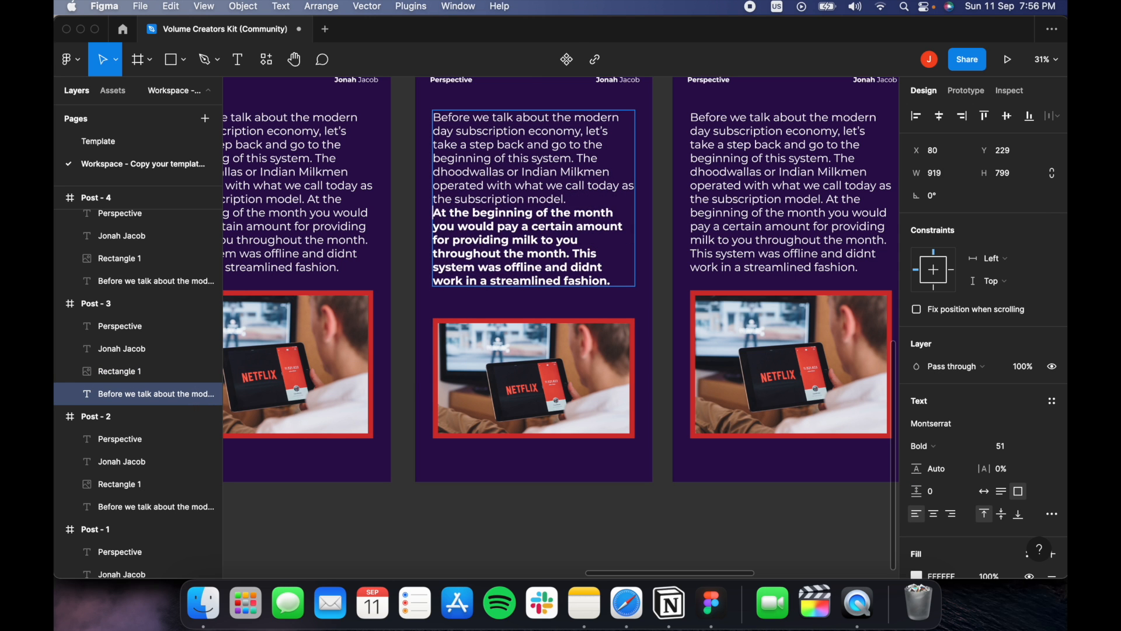
pyautogui.press('Return')
pyautogui.click(622, 393)
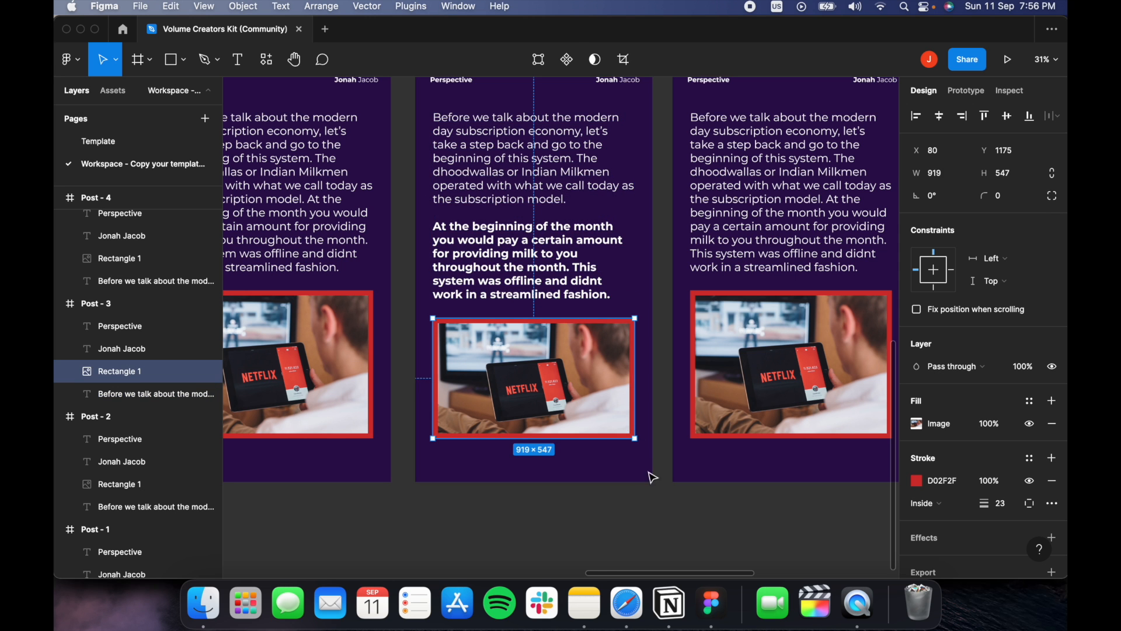
pyautogui.hscroll(3, 642, 473)
pyautogui.click(425, 281)
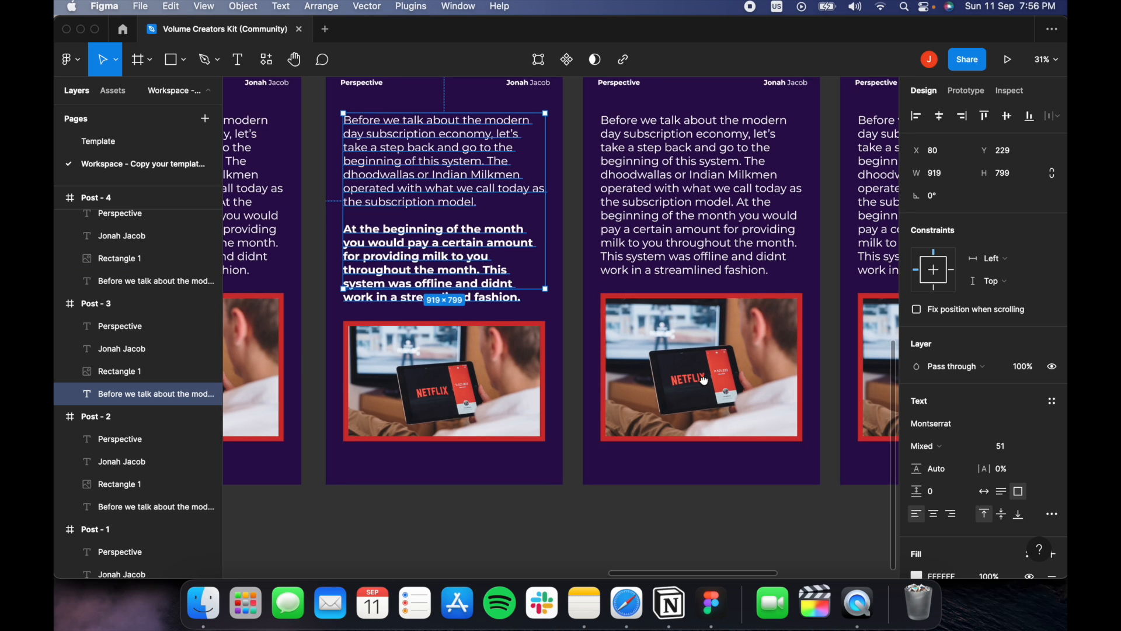
# Swap the layout of Post - 4 by moving the body text to the lower half and the image above it, just under the header.
pyautogui.hscroll(4, 609, 365)
pyautogui.click(609, 365)
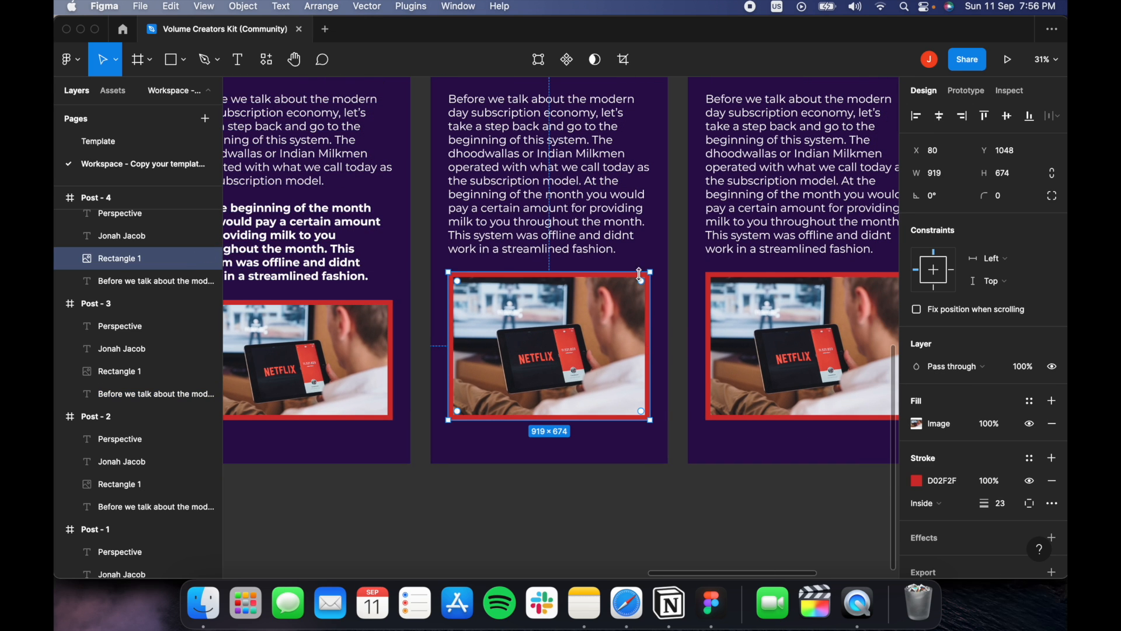
pyautogui.scroll(2, 485, 181)
pyautogui.hscroll(1, 484, 181)
pyautogui.moveTo(482, 180); pyautogui.dragTo(472, 359)
pyautogui.click(549, 396)
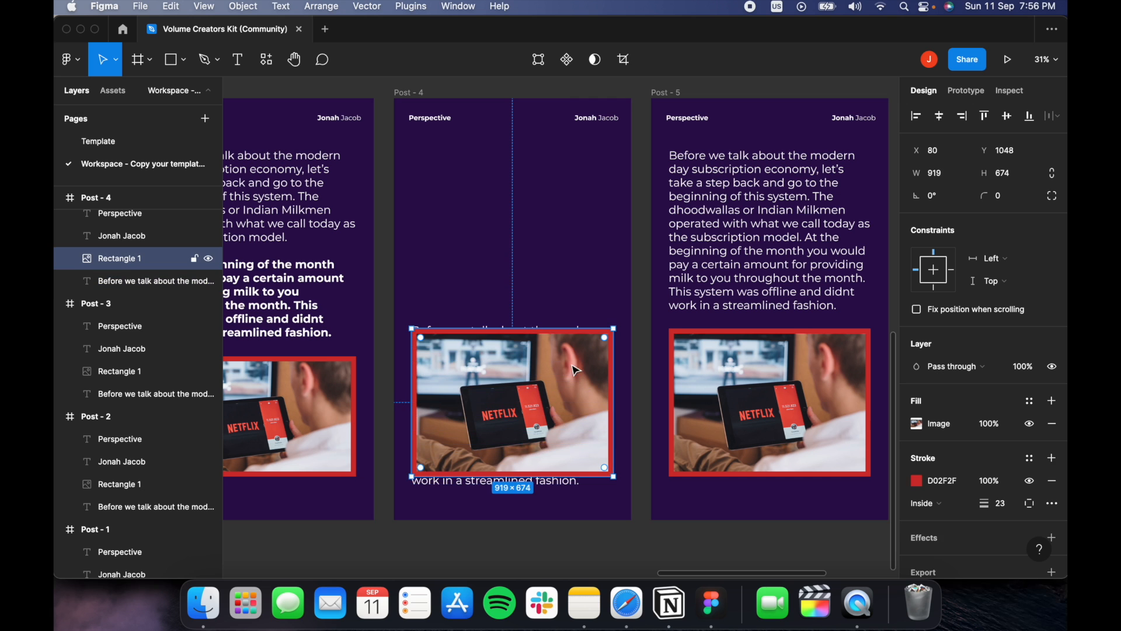
pyautogui.moveTo(550, 396); pyautogui.dragTo(536, 220)
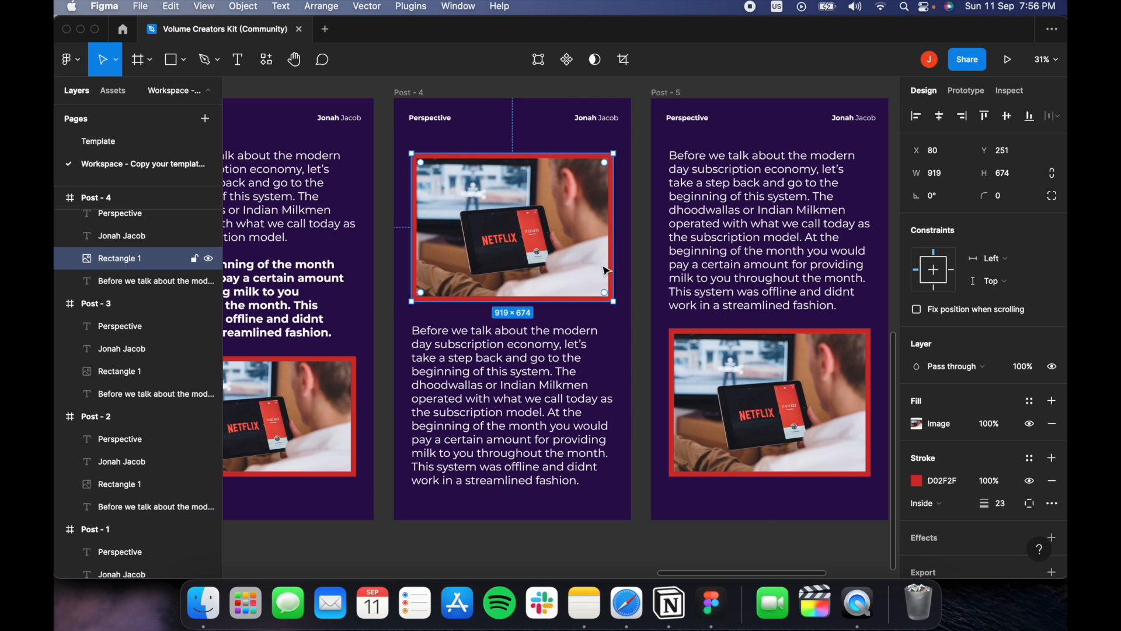
pyautogui.click(765, 512)
# Review the varied text and image layouts across the row of post frames.
pyautogui.hscroll(5, 763, 510)
pyautogui.scroll(-2, 764, 510)
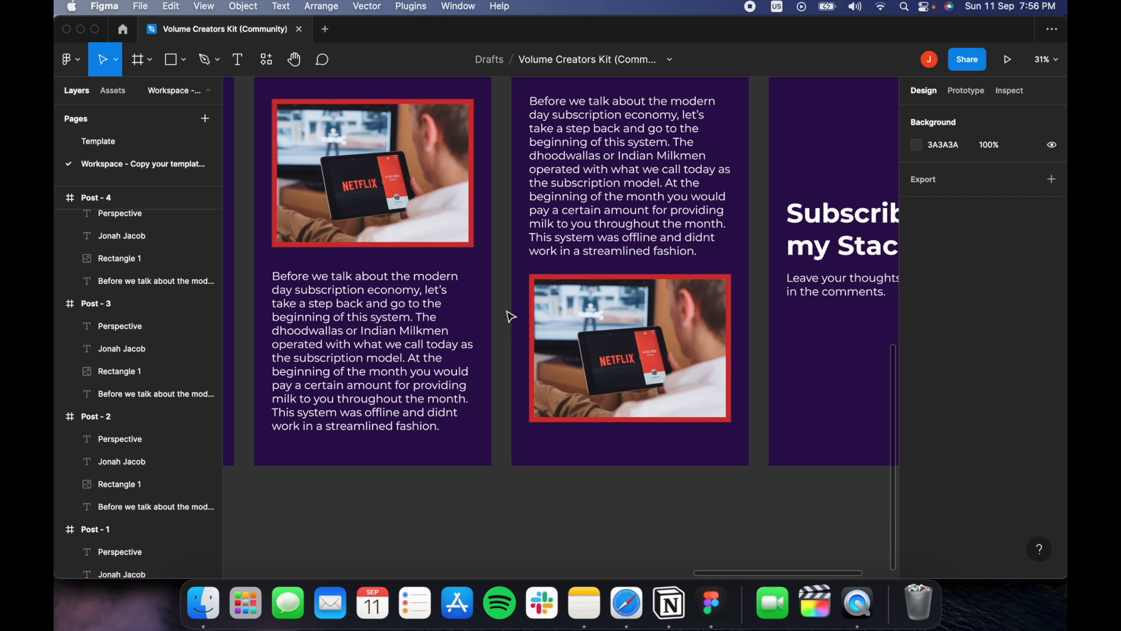
pyautogui.scroll(-6, 511, 317)
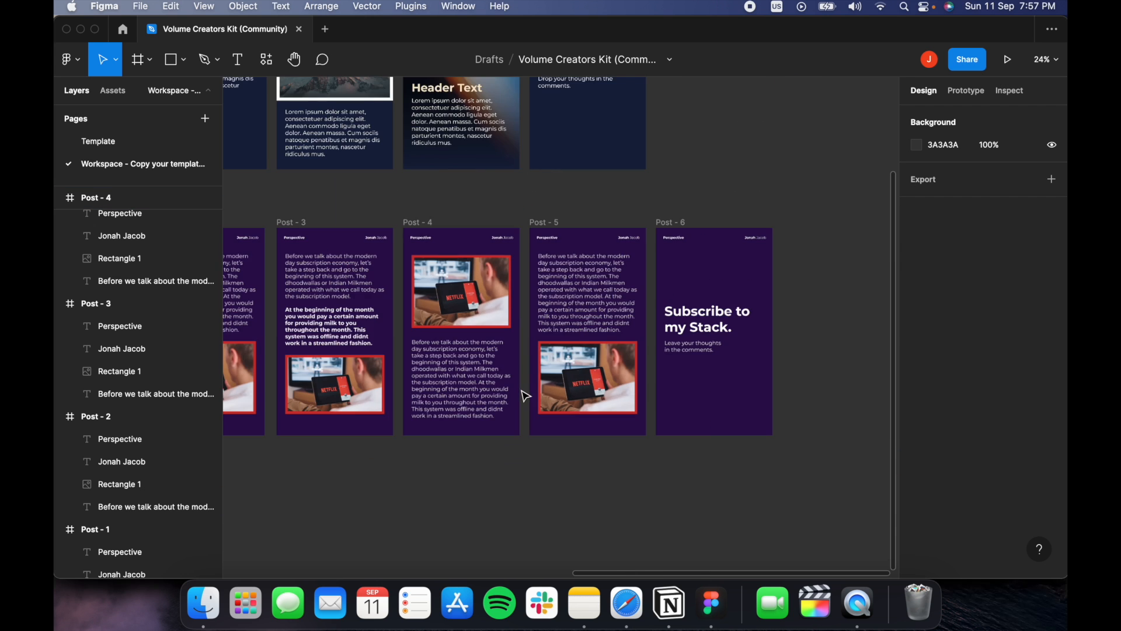
pyautogui.scroll(-5, 526, 396)
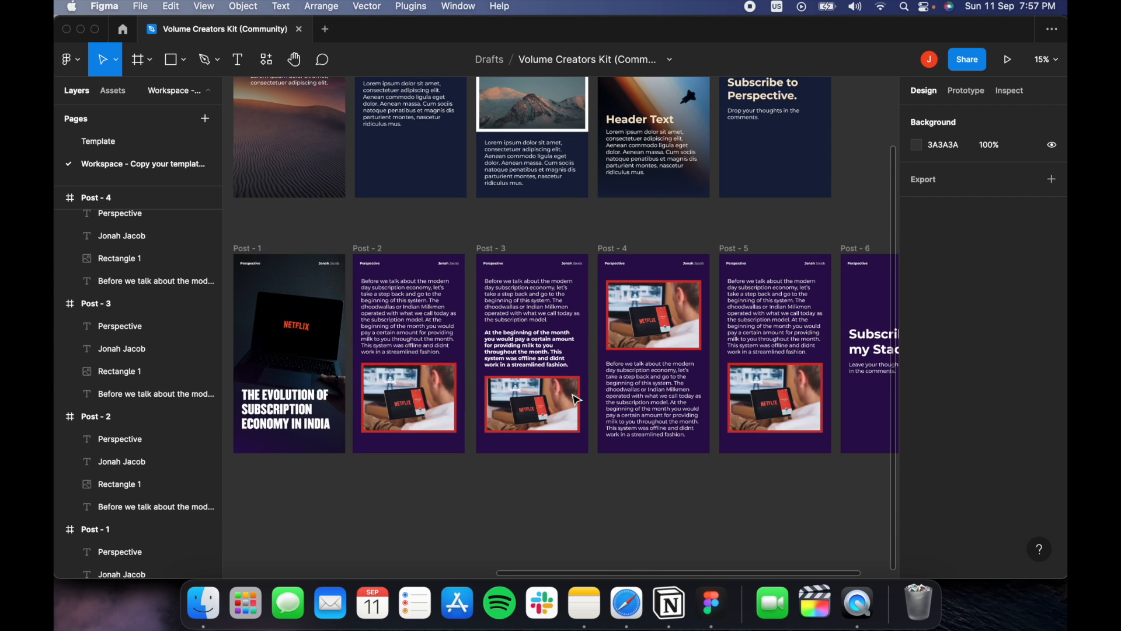